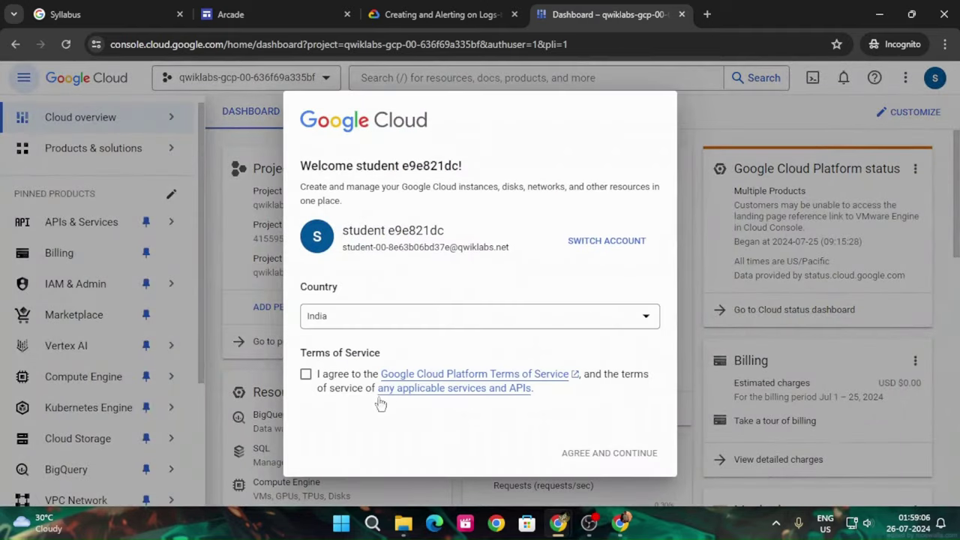
# Accept the Terms of Service in the Cloud Console welcome dialog
pyautogui.click(306, 375)
# Continue past the welcome dialog and read through the lab's Setup and requirements section
pyautogui.click(609, 453)
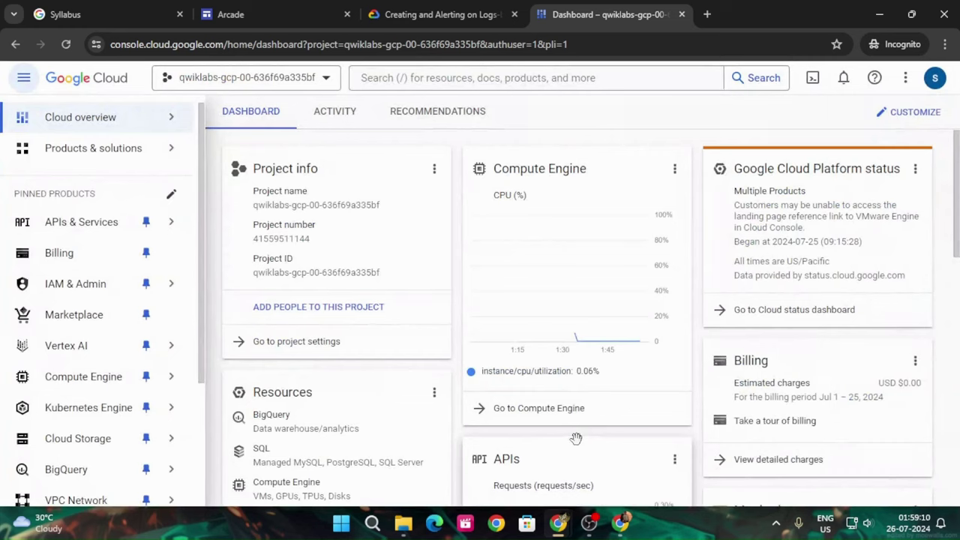
pyautogui.click(425, 11)
pyautogui.scroll(-10, 570, 370)
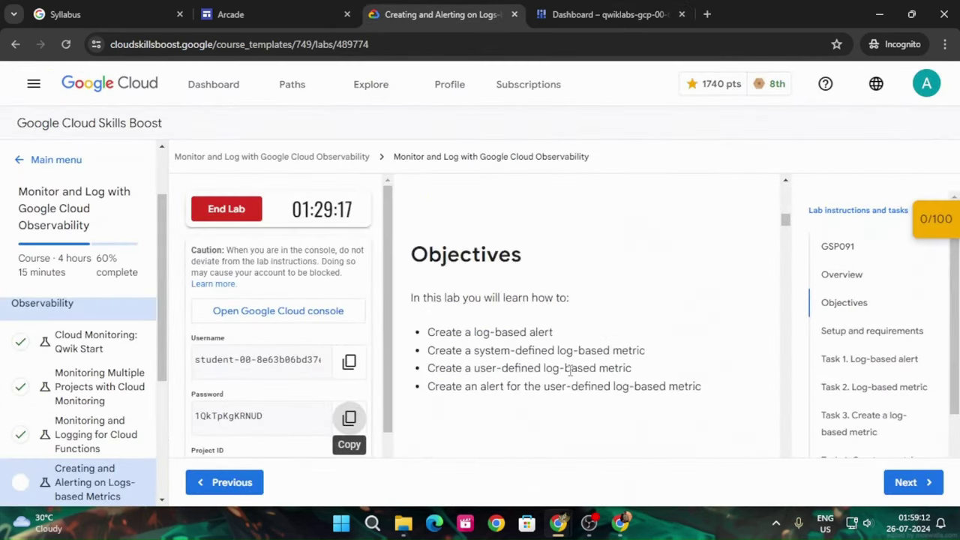
pyautogui.scroll(-15, 570, 370)
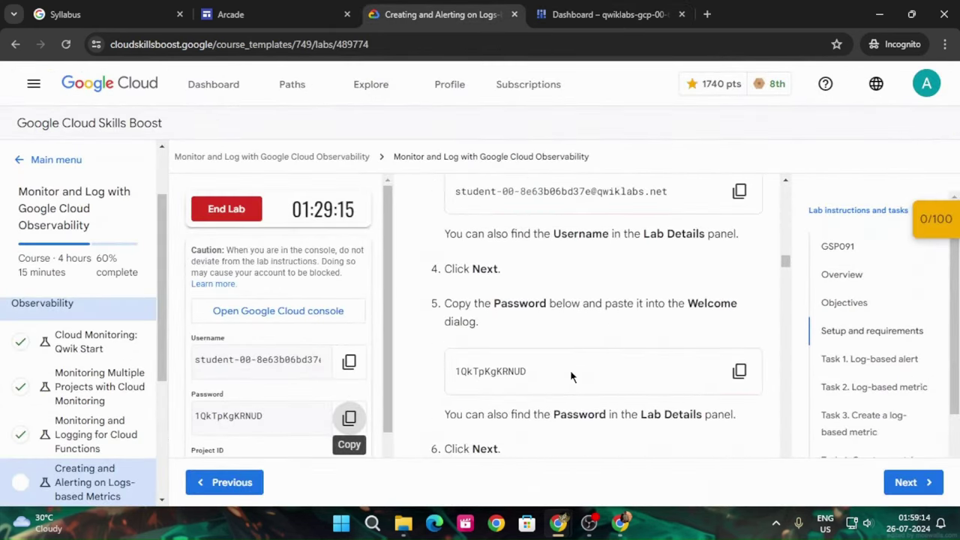
pyautogui.scroll(-15, 570, 369)
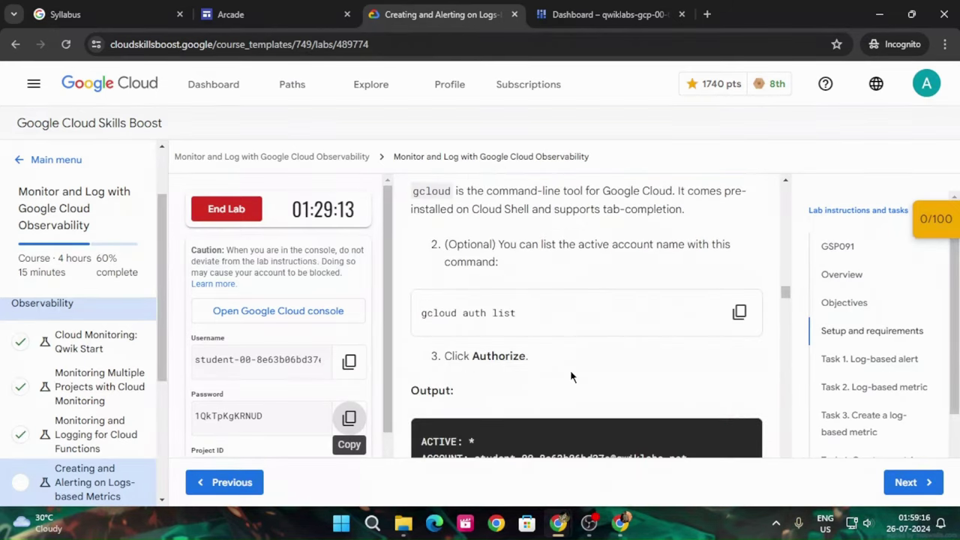
pyautogui.scroll(-10, 570, 376)
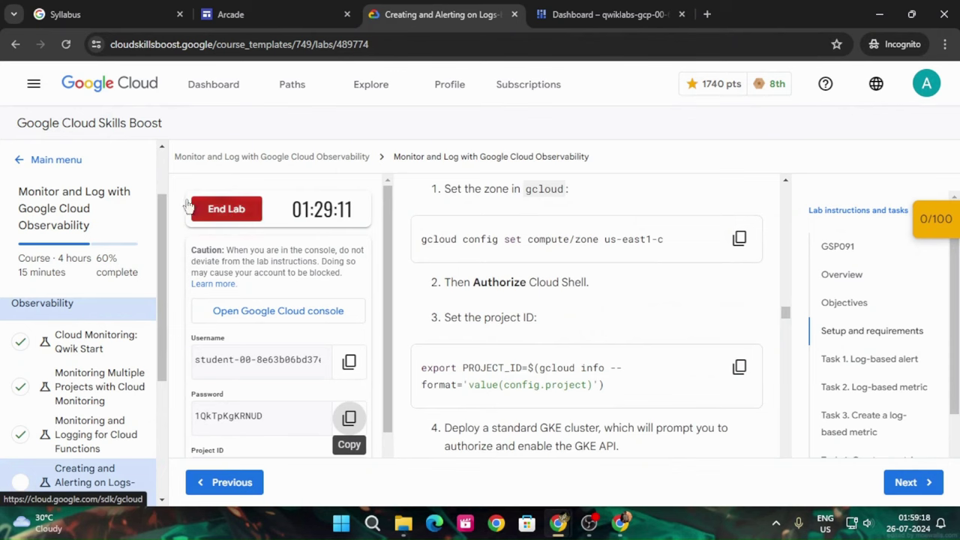
# Open and close the lab site's navigation drawer, then return to the Cloud console dashboard
pyautogui.click(23, 159)
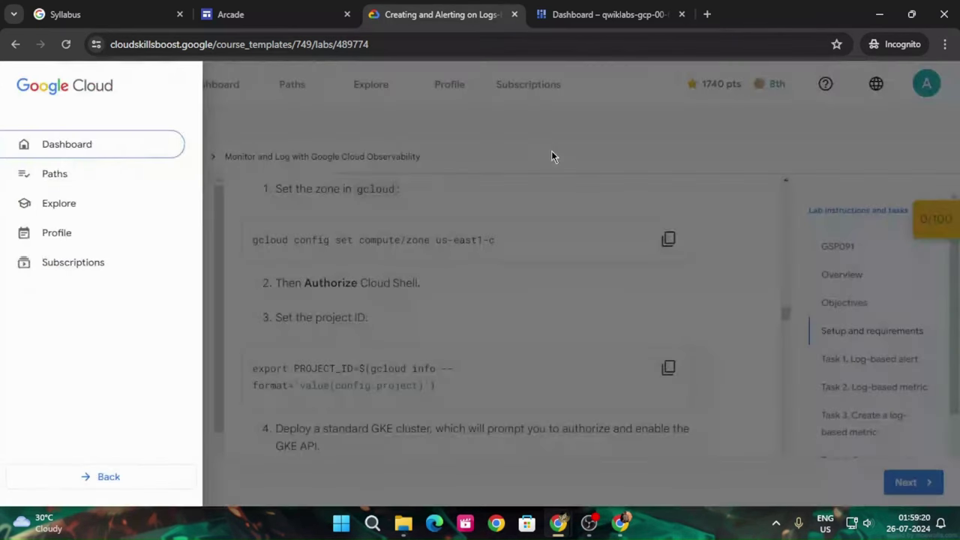
pyautogui.click(552, 156)
pyautogui.scroll(2, 601, 200)
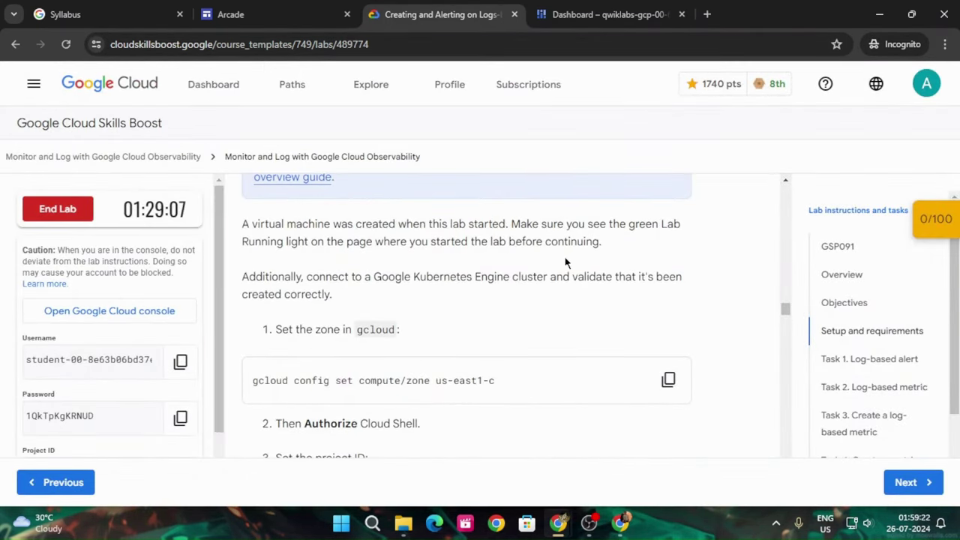
pyautogui.scroll(4, 563, 266)
pyautogui.scroll(4, 559, 270)
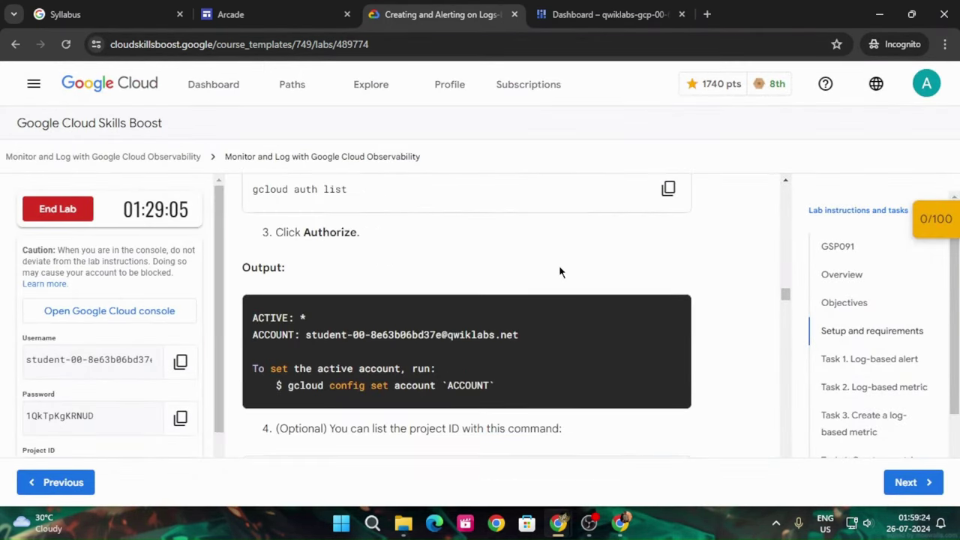
pyautogui.click(569, 8)
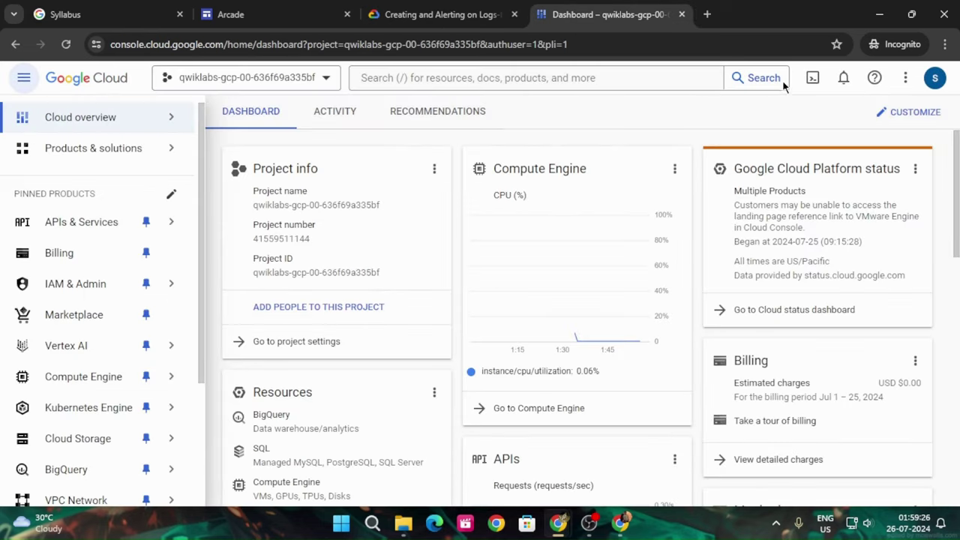
# Activate Cloud Shell, continue past its introduction and dismiss the session quota tip
pyautogui.click(813, 78)
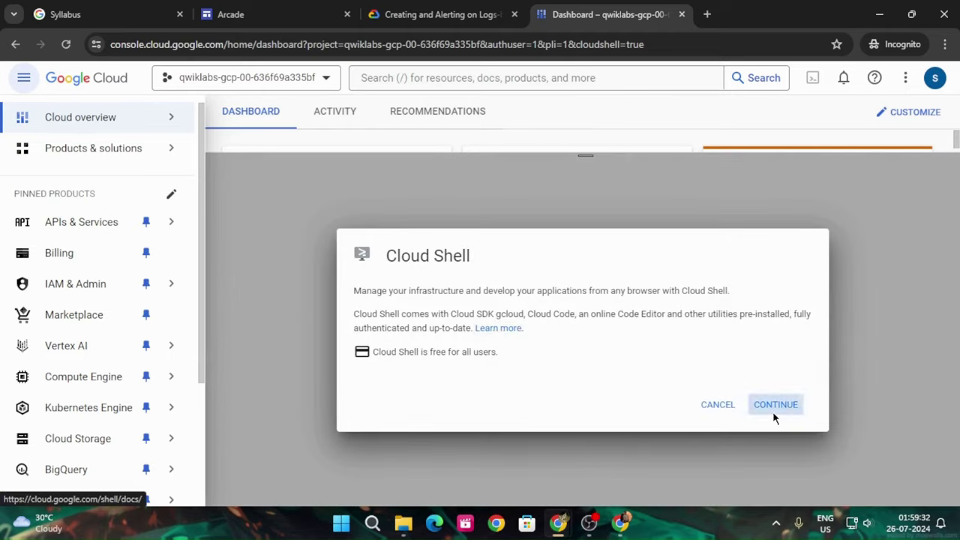
pyautogui.click(773, 410)
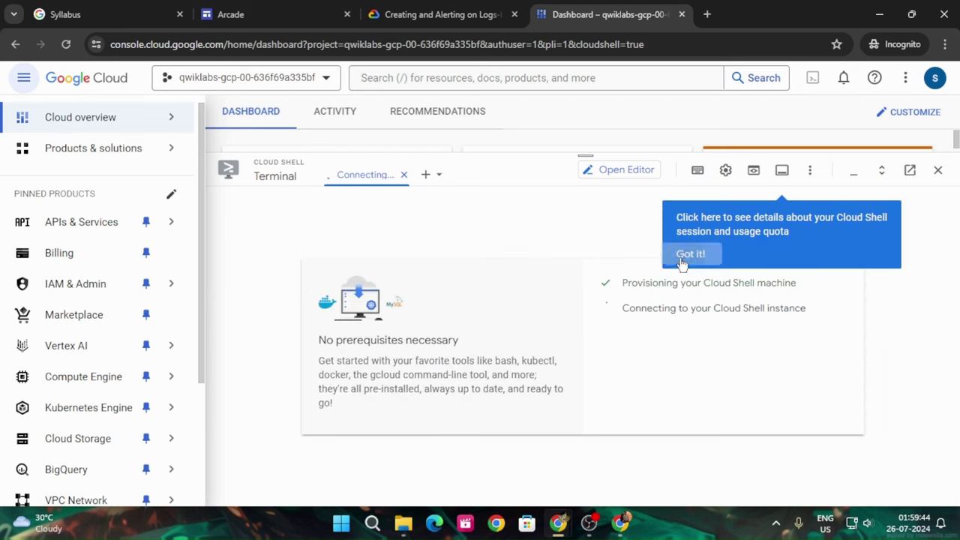
pyautogui.click(681, 254)
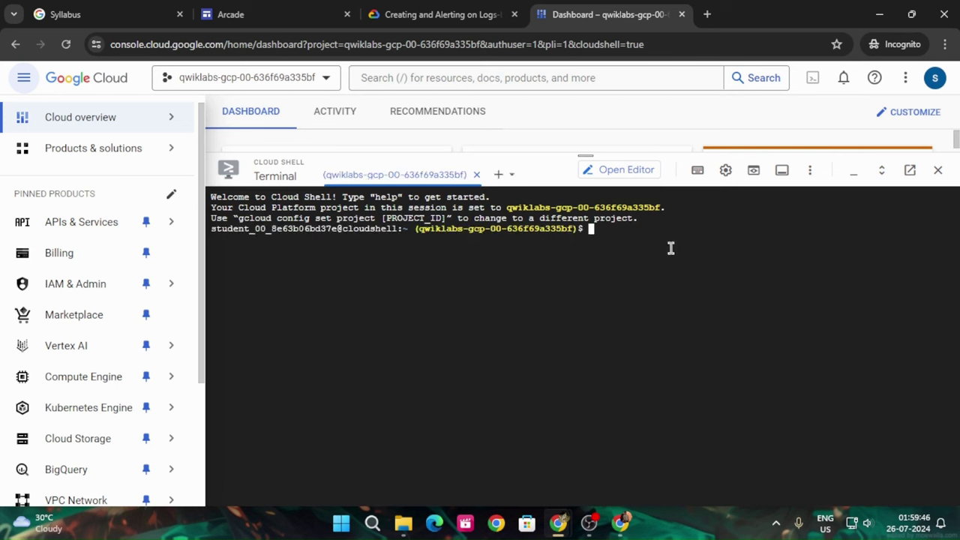
pyautogui.rightClick(672, 249)
# Run gcloud auth list in Cloud Shell and authorize it to use credentials
pyautogui.click(707, 387)
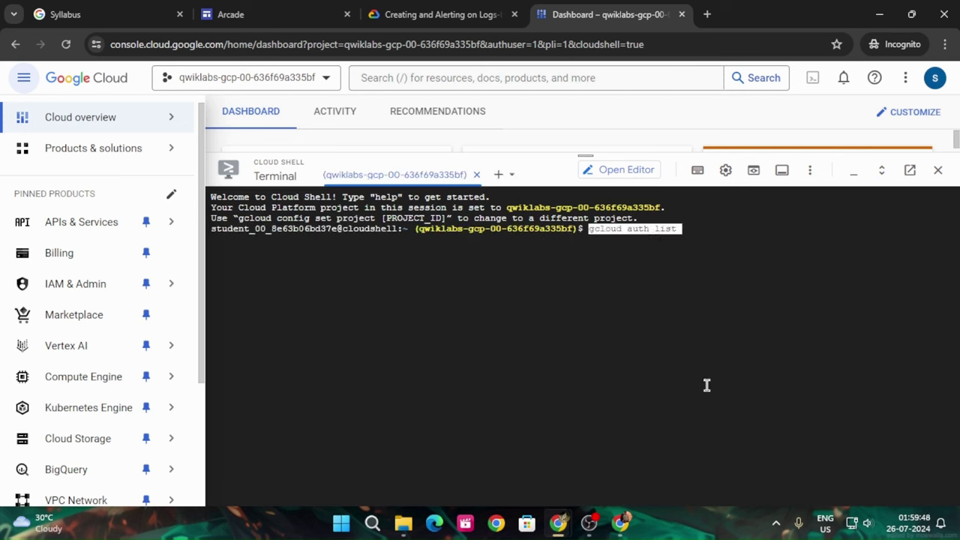
pyautogui.press('Return')
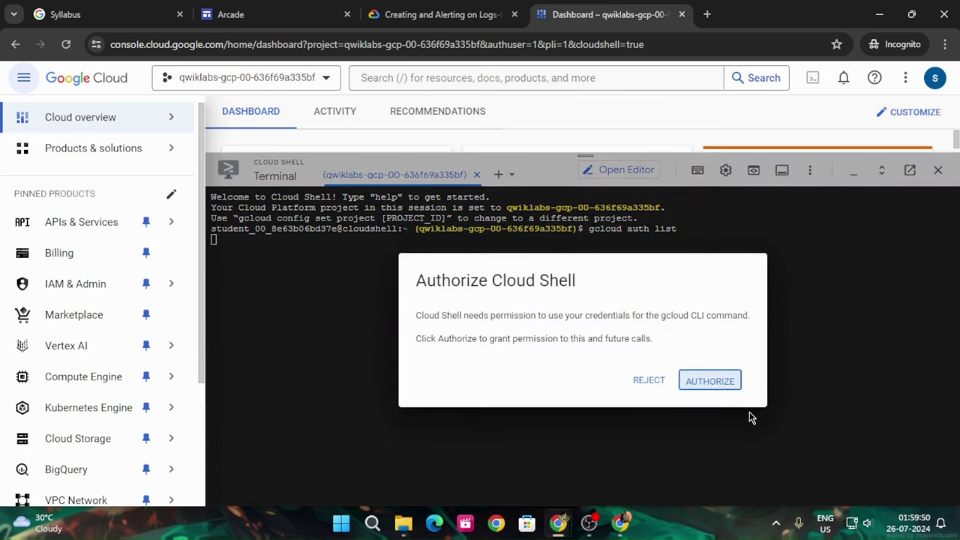
pyautogui.click(710, 381)
# Run gcloud config list project from the lab instructions to confirm the lab project
pyautogui.click(440, 15)
pyautogui.scroll(-3, 638, 343)
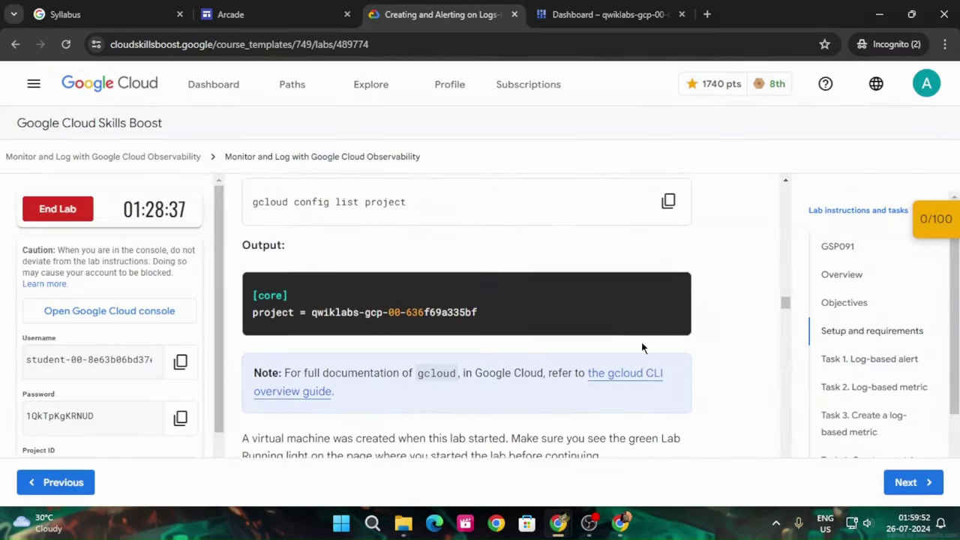
pyautogui.click(667, 200)
pyautogui.click(606, 11)
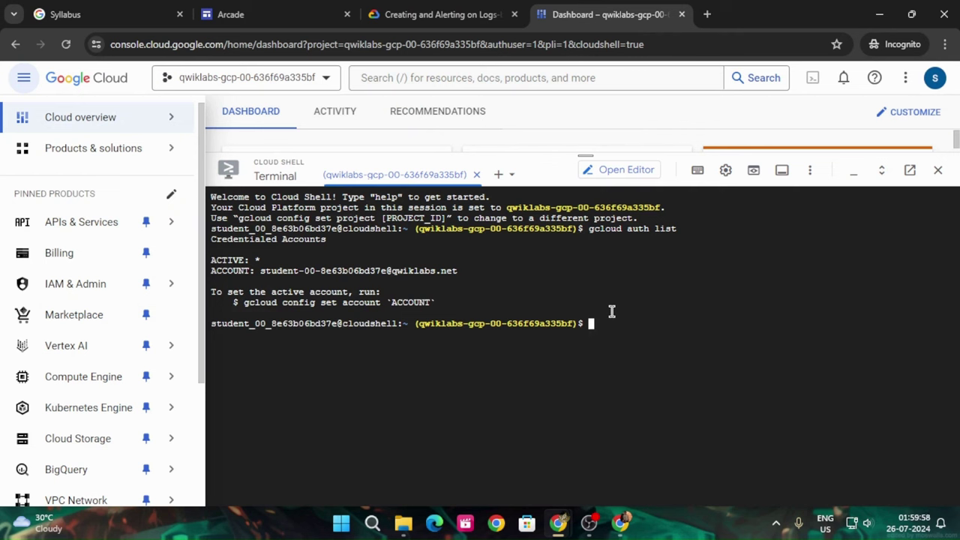
pyautogui.hotkey('ctrl', 'v')
pyautogui.press('Return')
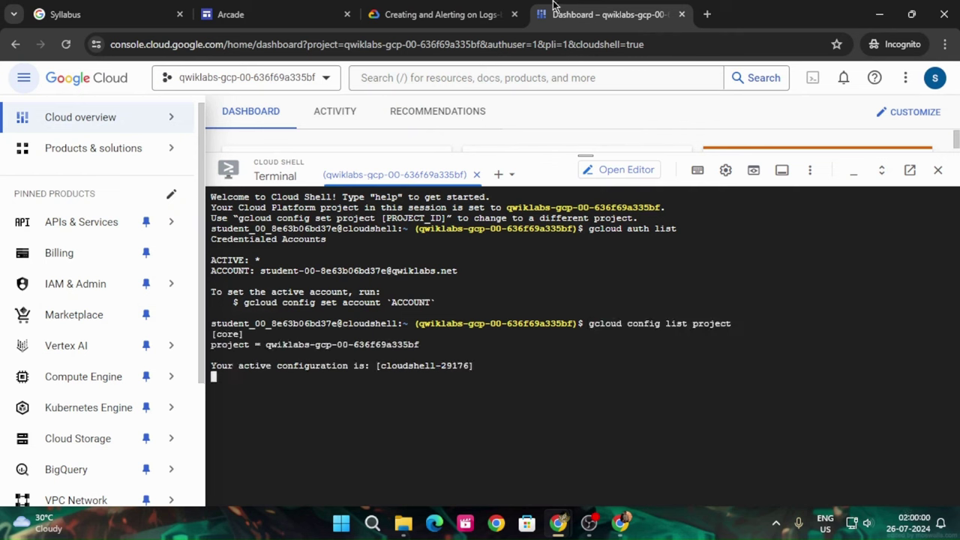
pyautogui.click(480, 14)
pyautogui.scroll(-4, 630, 300)
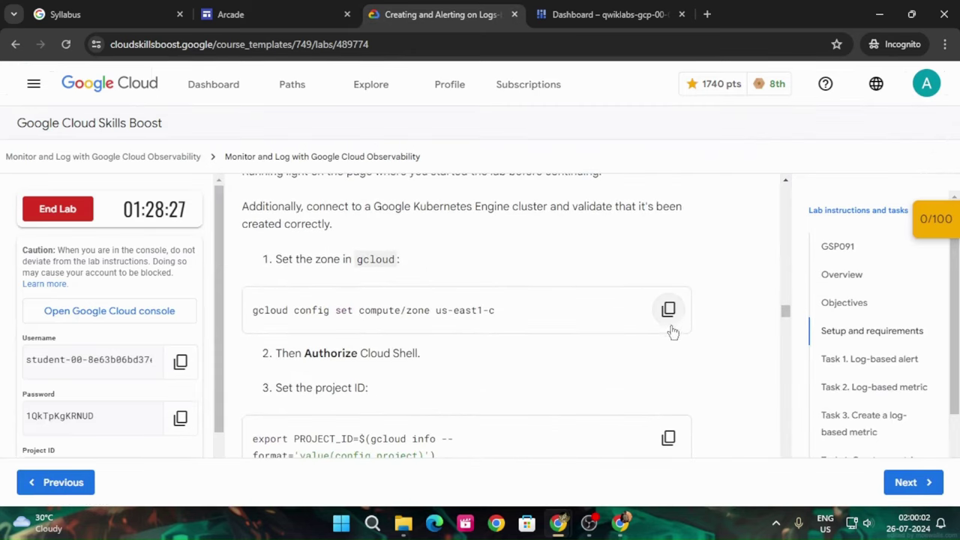
# Set the Cloud Shell compute zone to us-east1-c
pyautogui.click(668, 309)
pyautogui.click(611, 14)
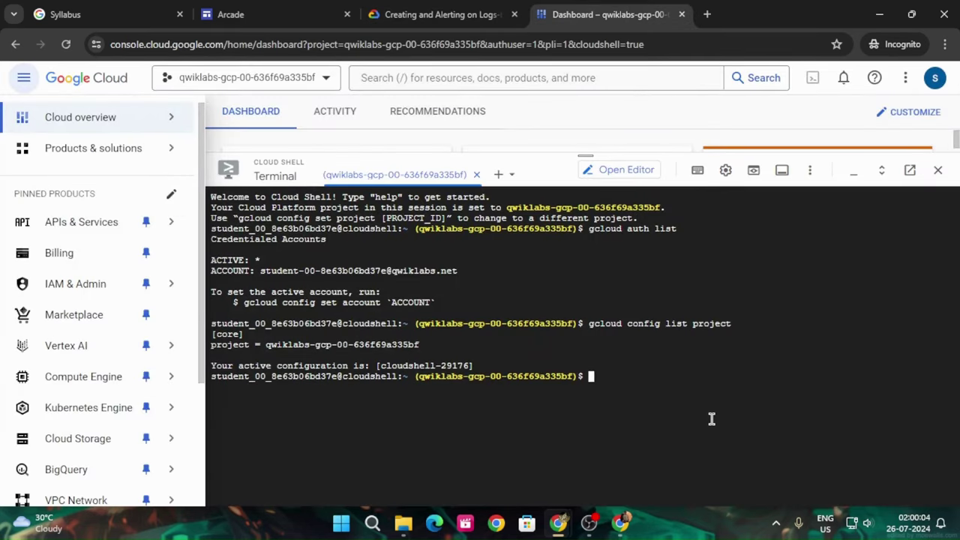
pyautogui.hotkey('ctrl', 'v')
pyautogui.press('Return')
# Export the PROJECT_ID environment variable in Cloud Shell
pyautogui.click(443, 14)
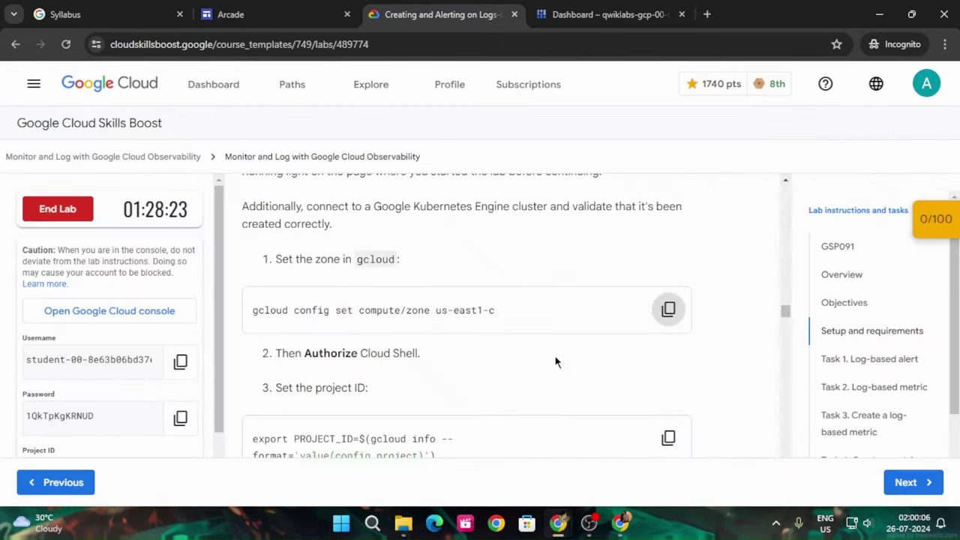
pyautogui.scroll(-1, 555, 363)
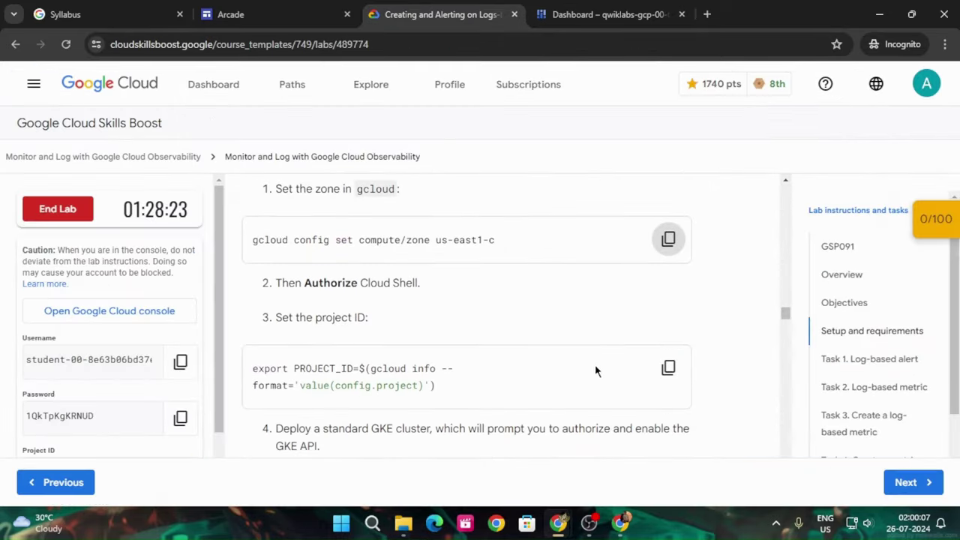
pyautogui.click(669, 367)
pyautogui.click(611, 14)
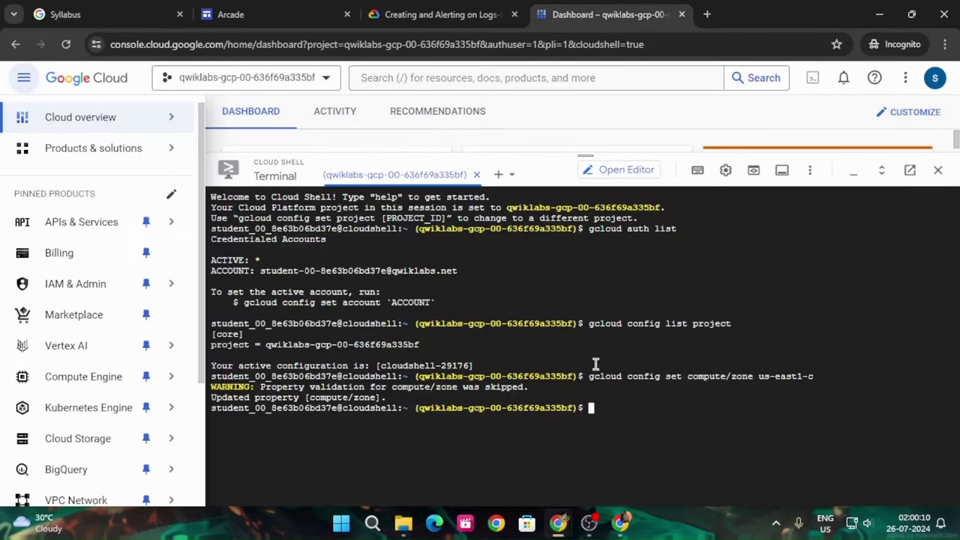
pyautogui.hotkey('ctrl', 'v')
pyautogui.press('Return')
# Run the gcloud container clusters create command for gmp-cluster
pyautogui.click(465, 14)
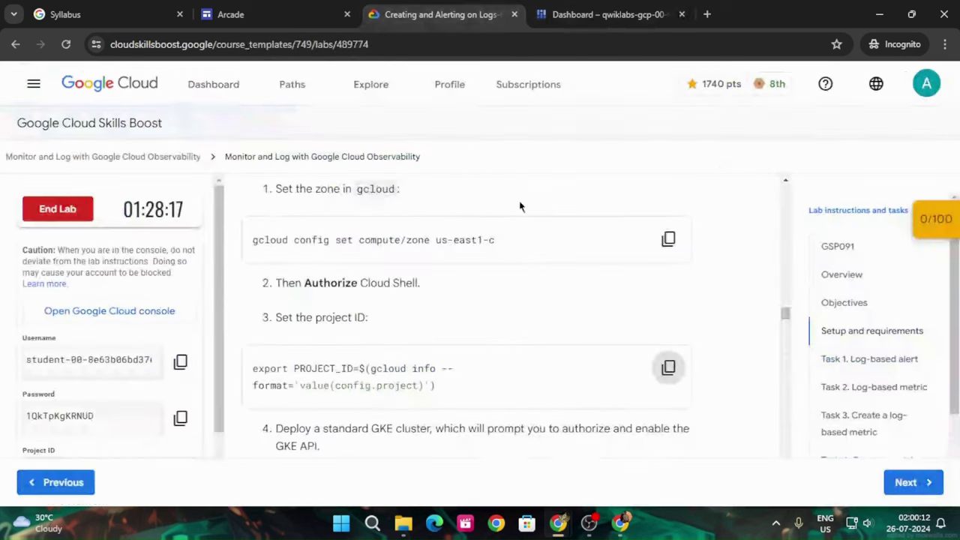
pyautogui.scroll(-3, 525, 348)
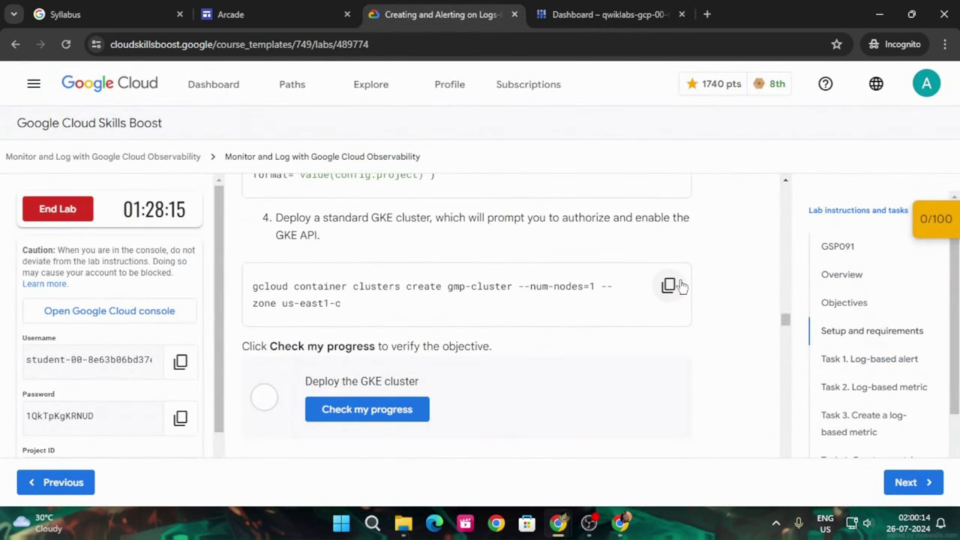
pyautogui.click(682, 292)
pyautogui.click(607, 14)
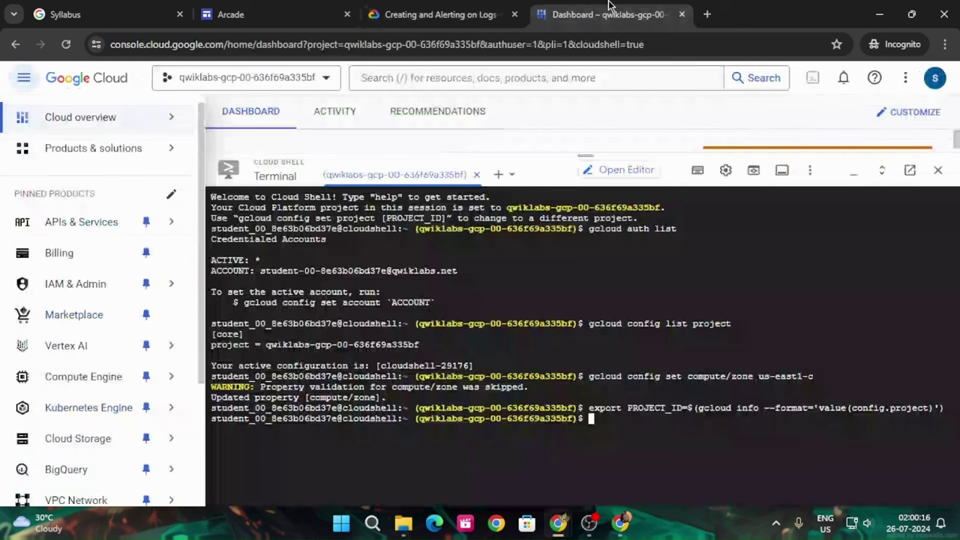
pyautogui.hotkey('ctrl', 'v')
pyautogui.press('Return')
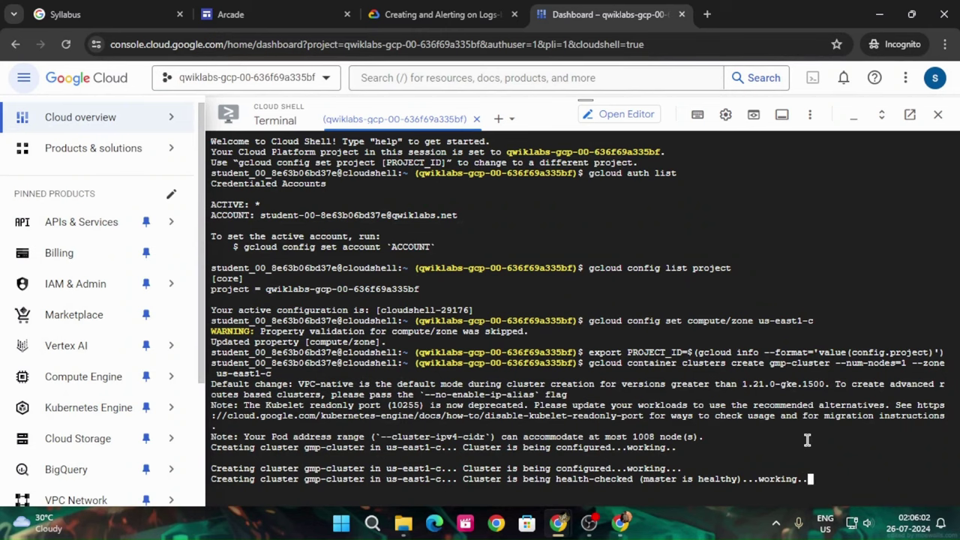
# Check the Deploy the GKE cluster checkpoint (20/100) and scroll to Task 1. Log-based alert
pyautogui.click(426, 15)
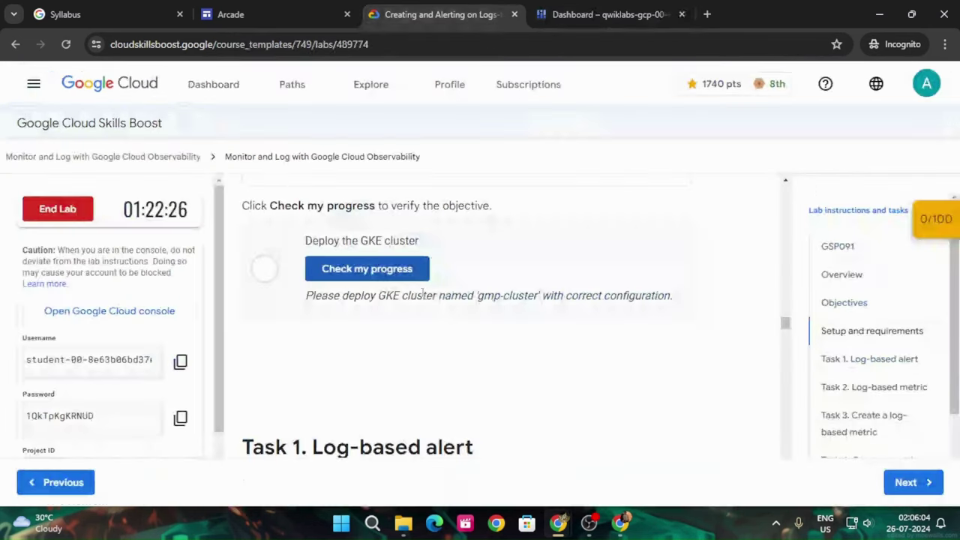
pyautogui.click(400, 269)
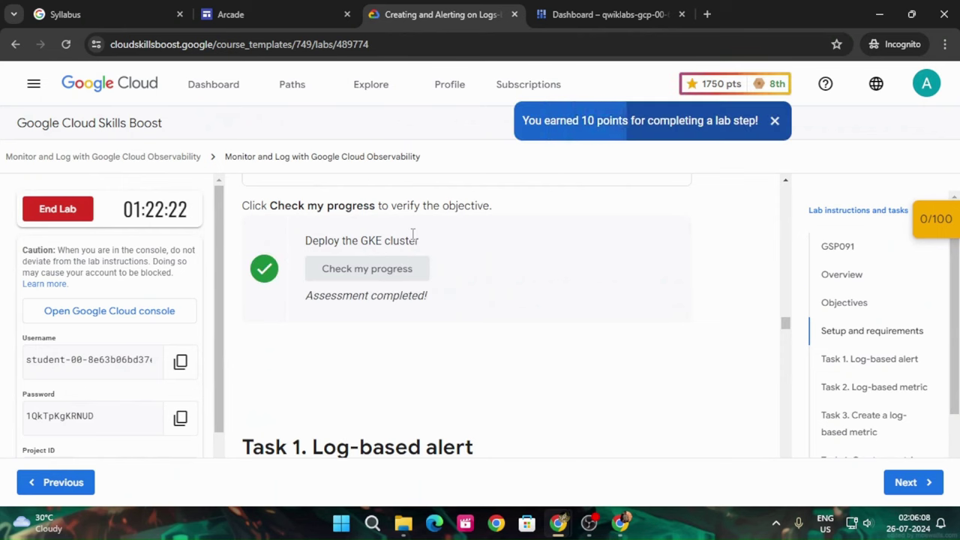
pyautogui.click(934, 219)
pyautogui.click(856, 272)
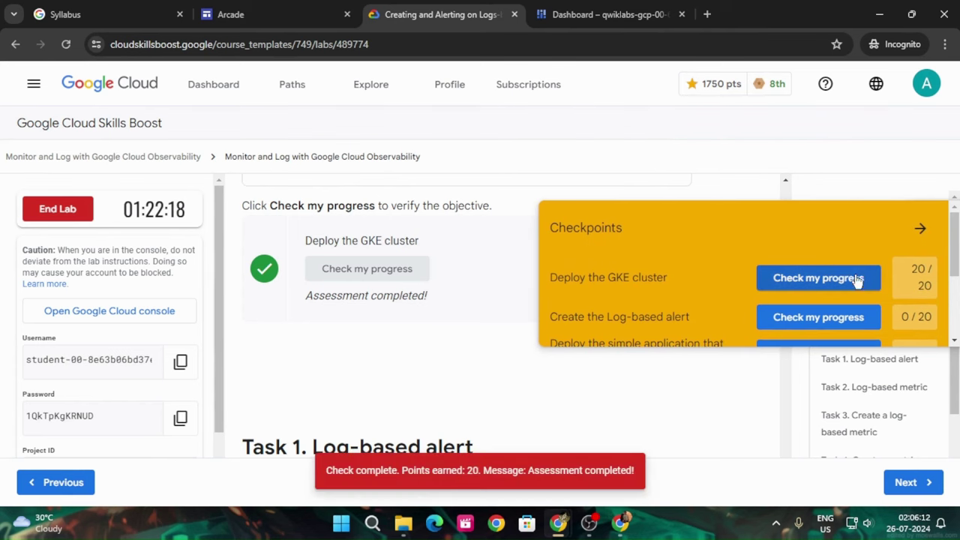
pyautogui.click(931, 235)
pyautogui.click(588, 11)
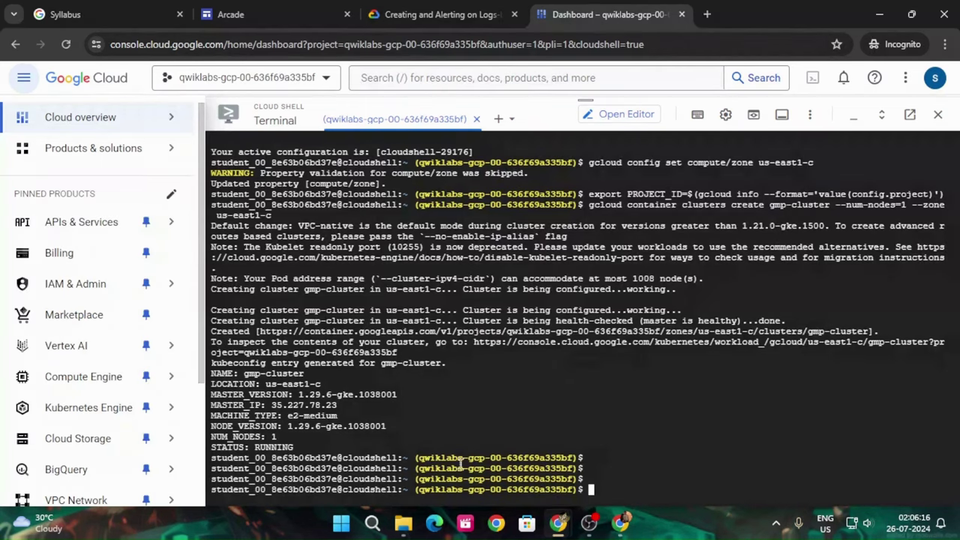
pyautogui.click(443, 14)
pyautogui.scroll(-2, 531, 345)
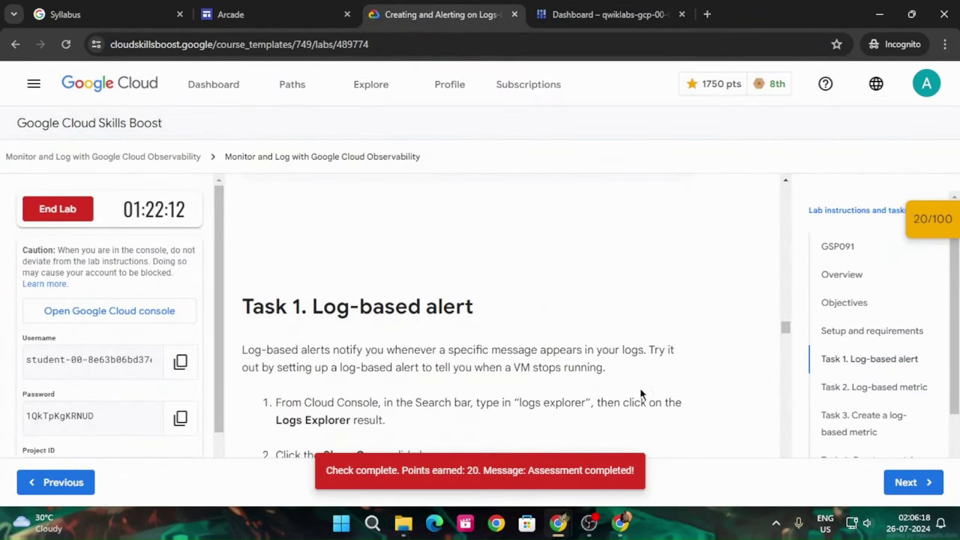
pyautogui.scroll(-1, 645, 386)
# Shrink Cloud Shell, search the console for Logs Explorer and open it
pyautogui.scroll(-1, 647, 382)
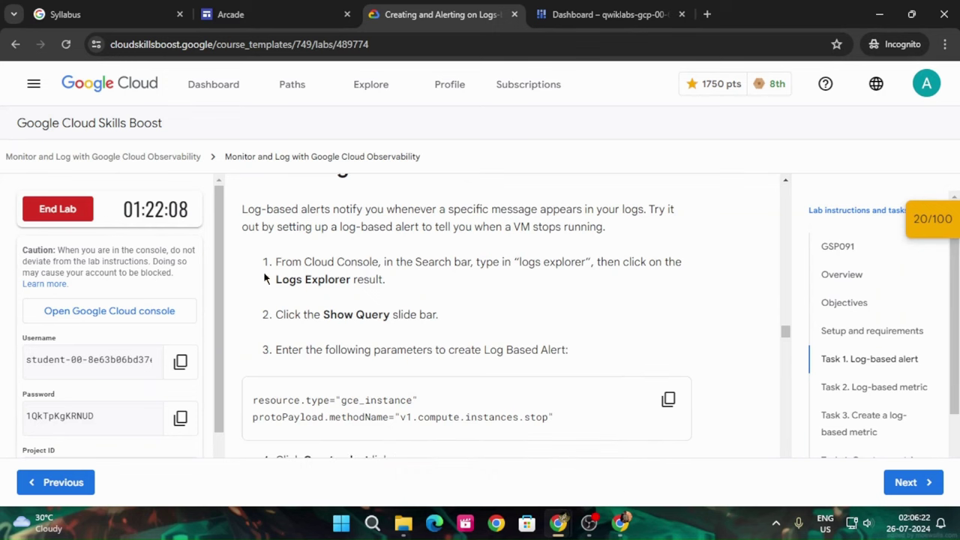
pyautogui.moveTo(275, 280); pyautogui.dragTo(349, 279)
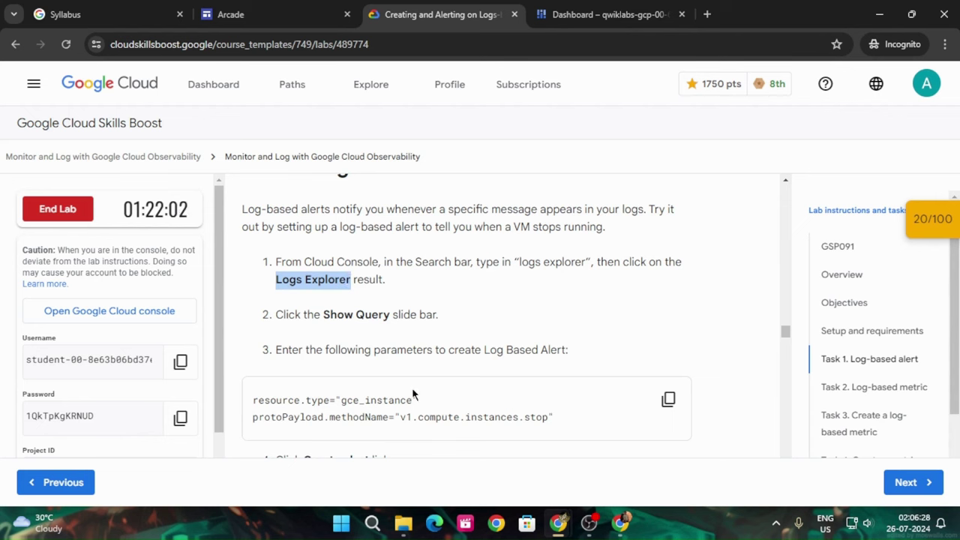
pyautogui.click(570, 15)
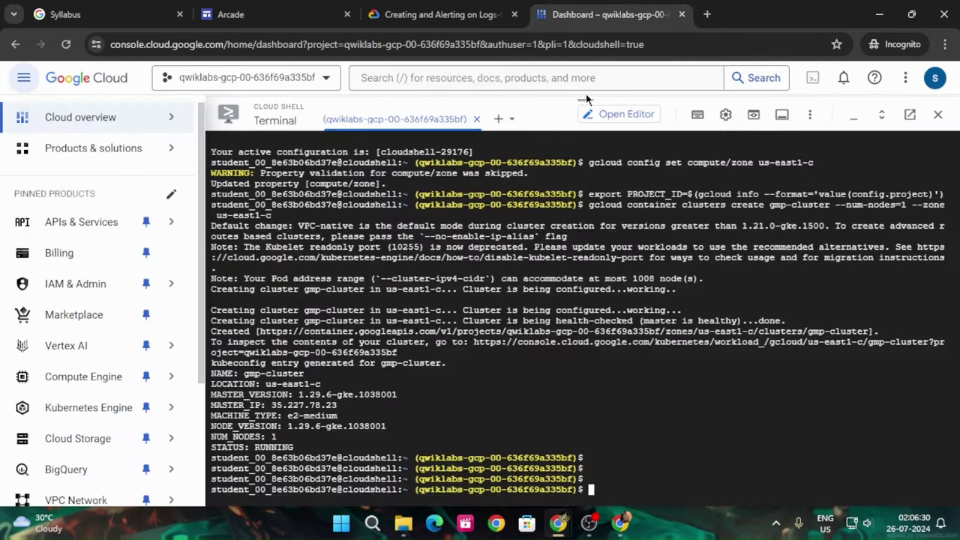
pyautogui.moveTo(589, 99); pyautogui.dragTo(533, 480)
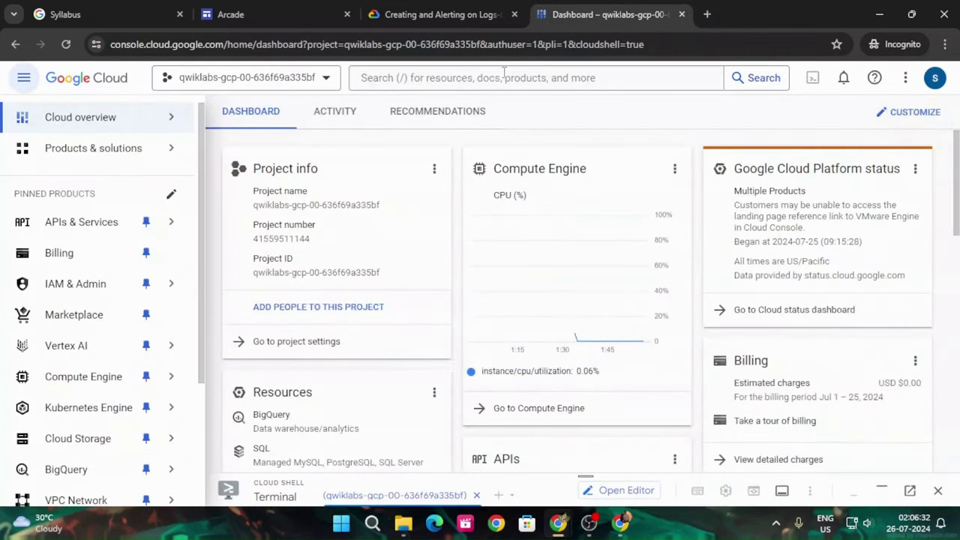
pyautogui.click(504, 75)
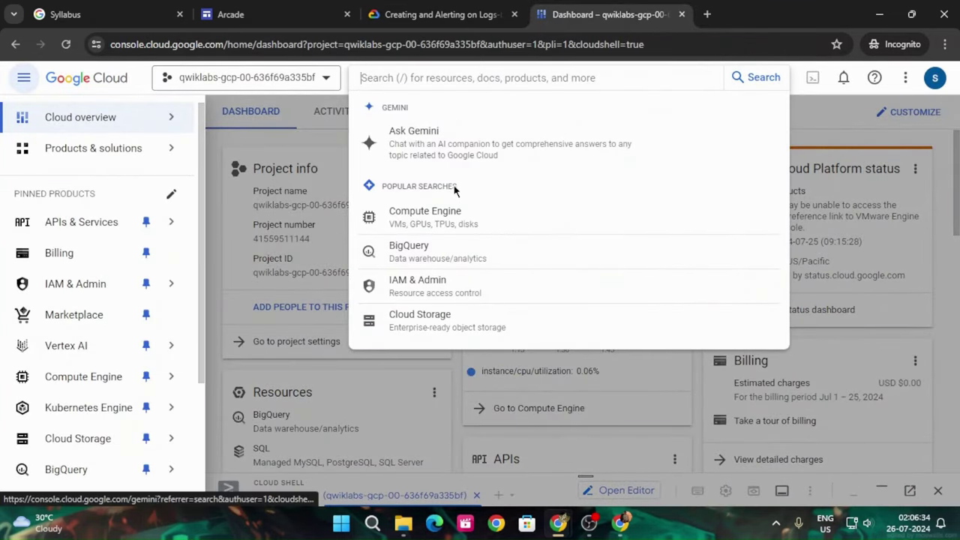
pyautogui.hotkey('ctrl', 'v')
pyautogui.press('Return')
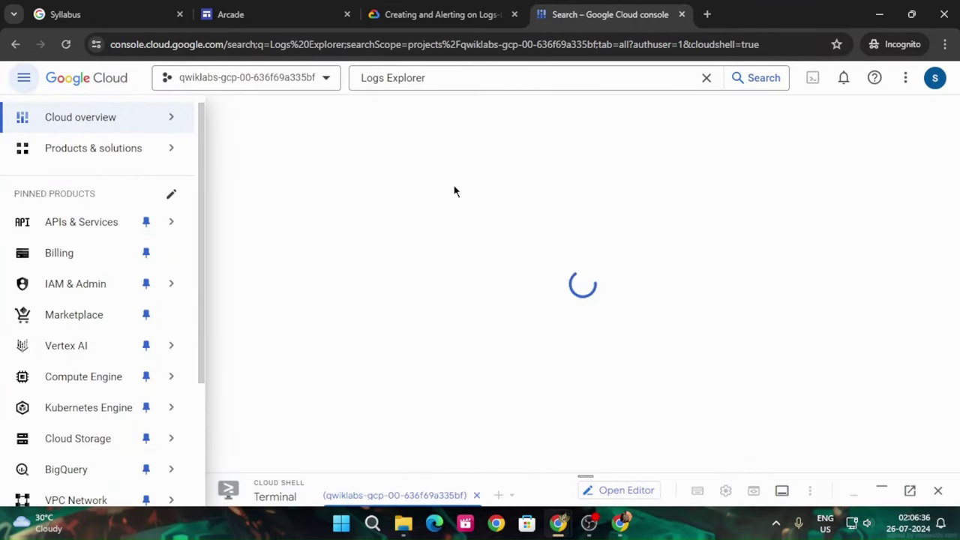
pyautogui.click(264, 206)
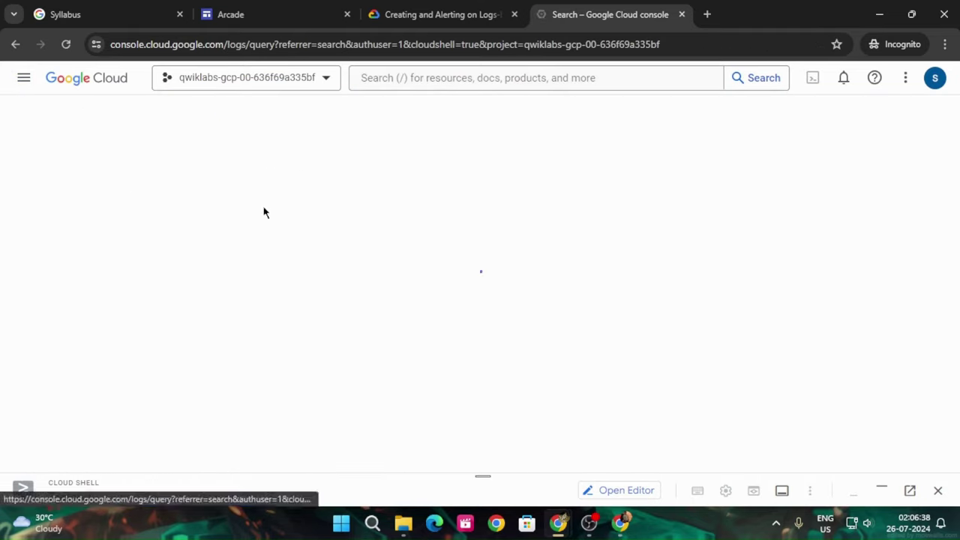
# Copy the log query from the lab and dismiss the Logs Explorer tutorial panel and tips
pyautogui.click(409, 8)
pyautogui.scroll(-3, 513, 302)
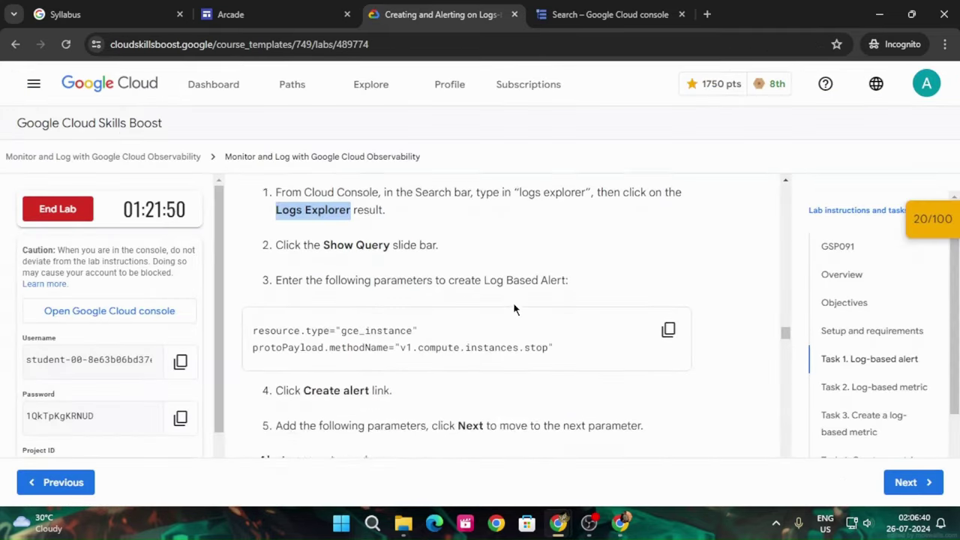
pyautogui.scroll(2, 515, 301)
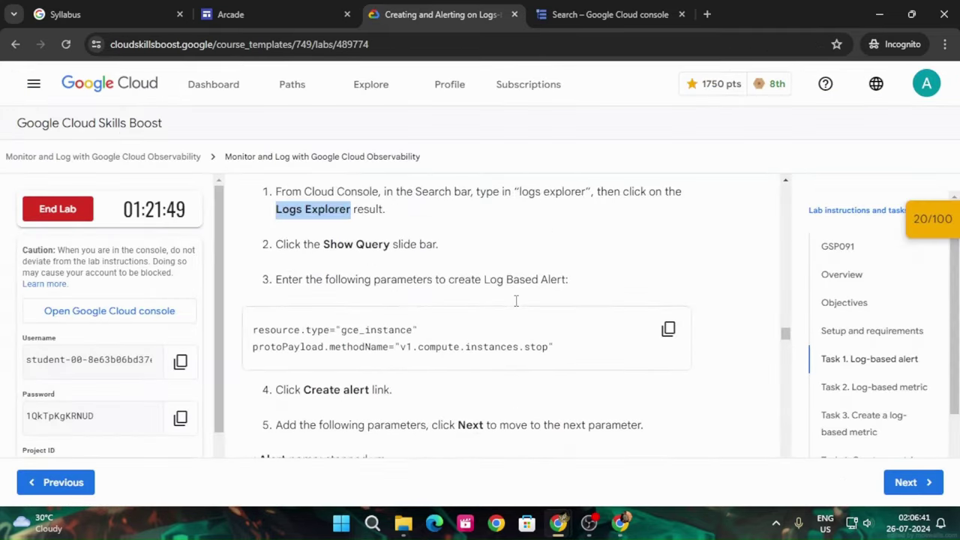
pyautogui.click(666, 327)
pyautogui.click(625, 8)
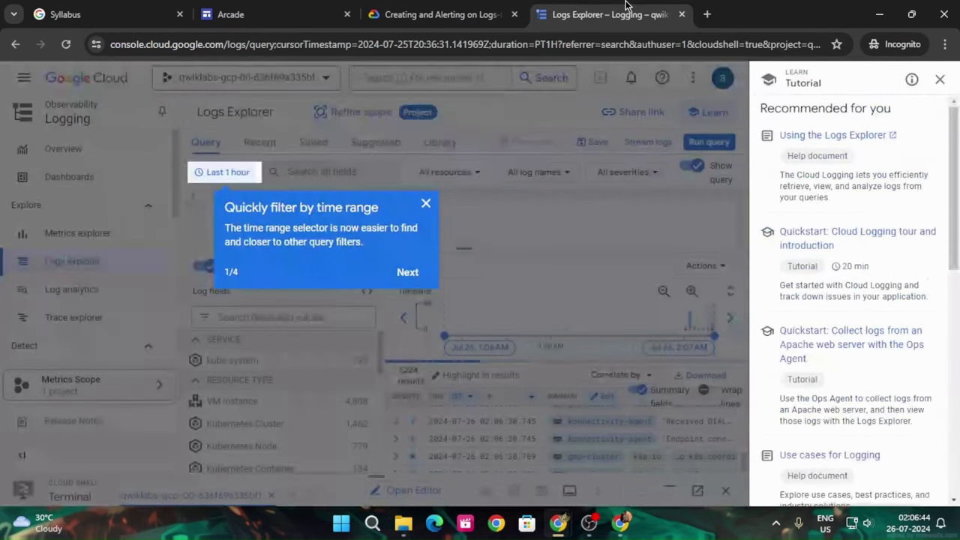
pyautogui.click(940, 78)
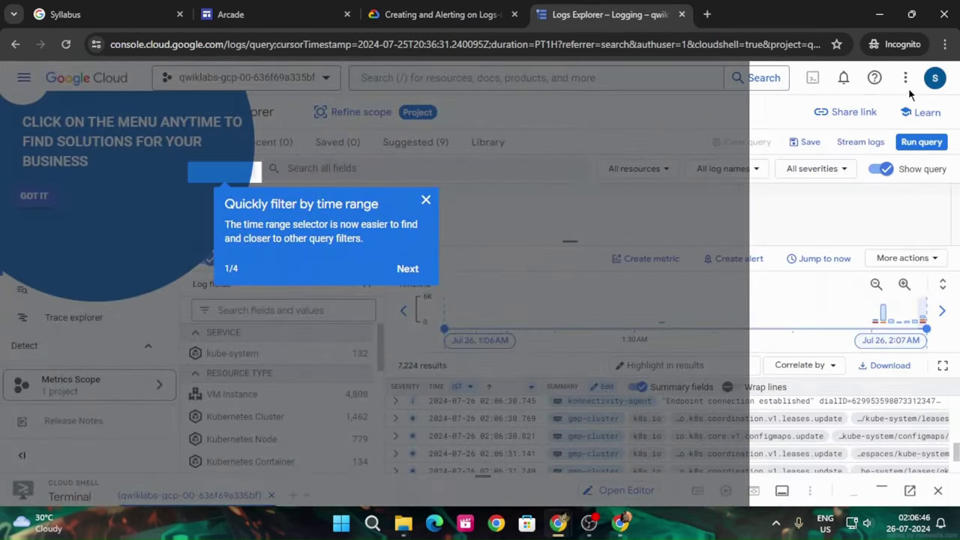
pyautogui.click(425, 199)
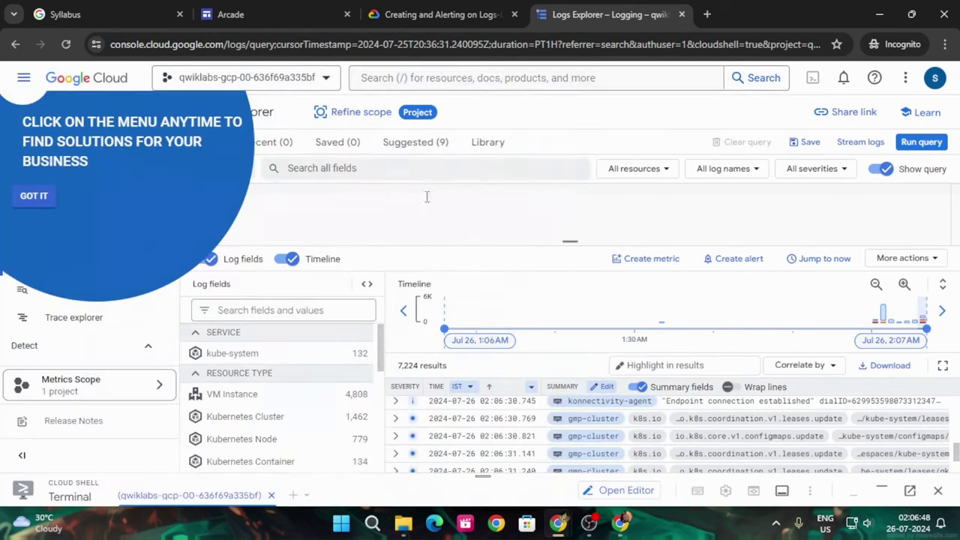
pyautogui.click(34, 195)
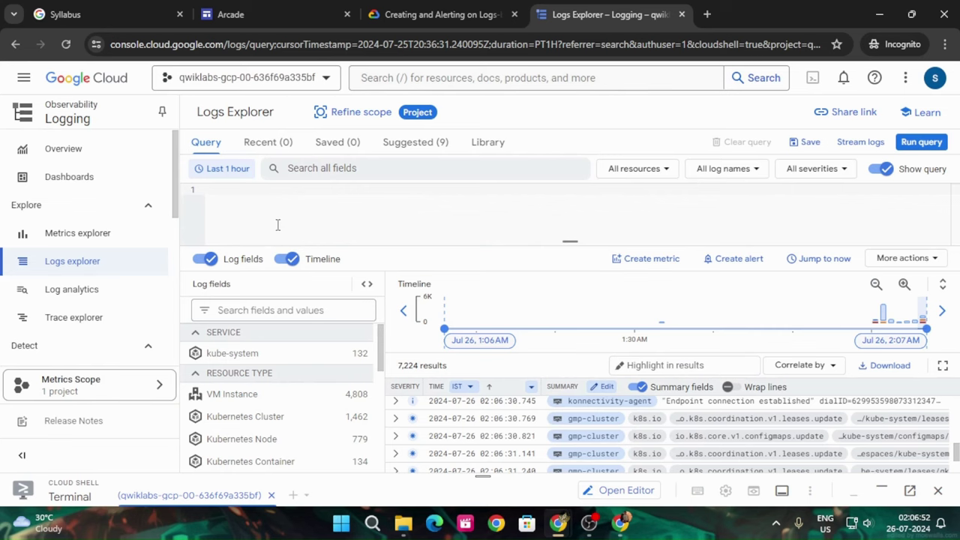
# Paste the resource.type="gce_instance" protoPayload.methodName="v1.compute.instances.stop" query into the editor
pyautogui.hotkey('ctrl', 'v')
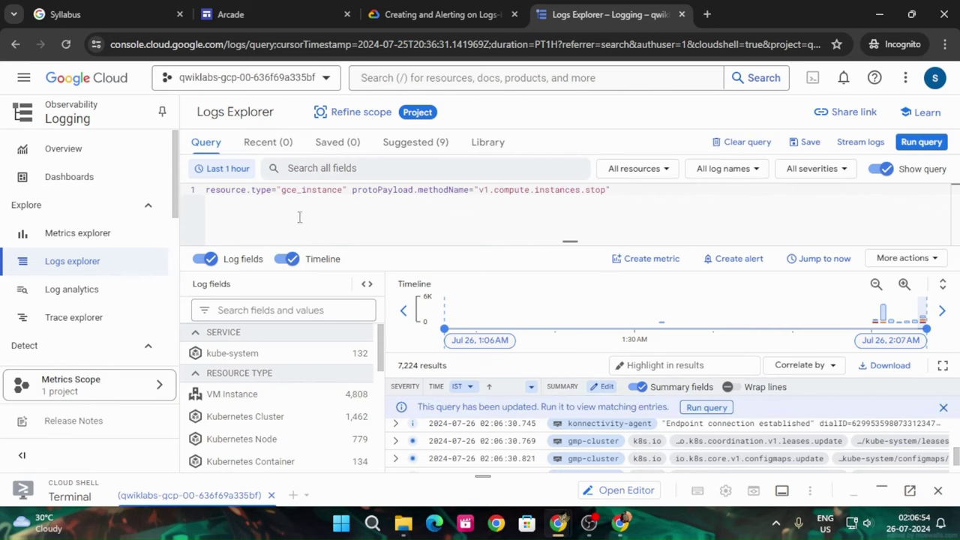
pyautogui.click(435, 14)
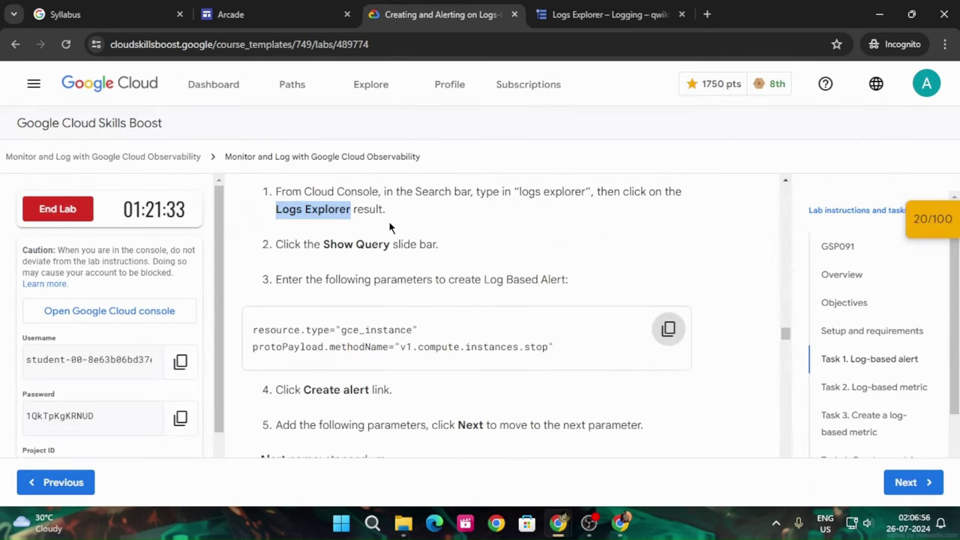
pyautogui.scroll(-2, 389, 221)
pyautogui.click(593, 14)
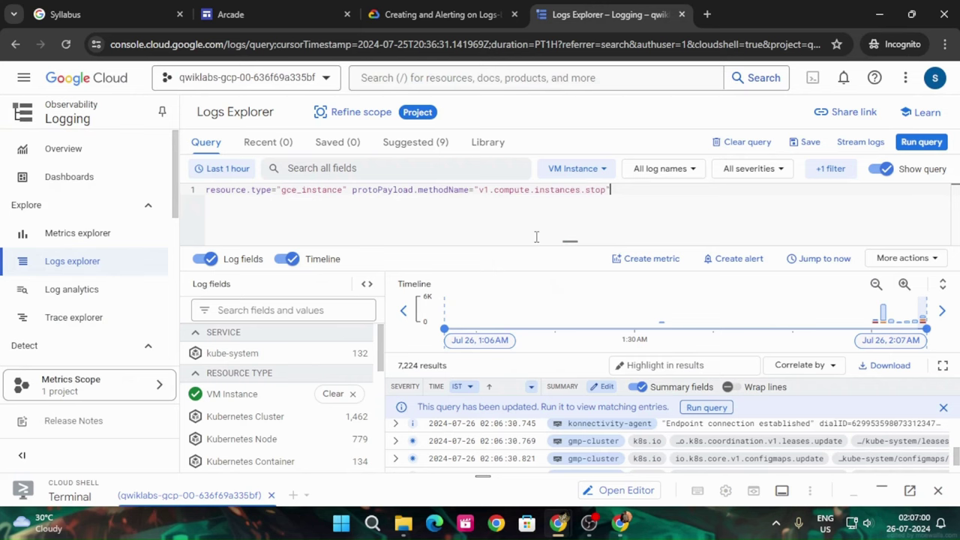
# Start a logs-based alert from the query and copy the alert name from the lab
pyautogui.click(719, 259)
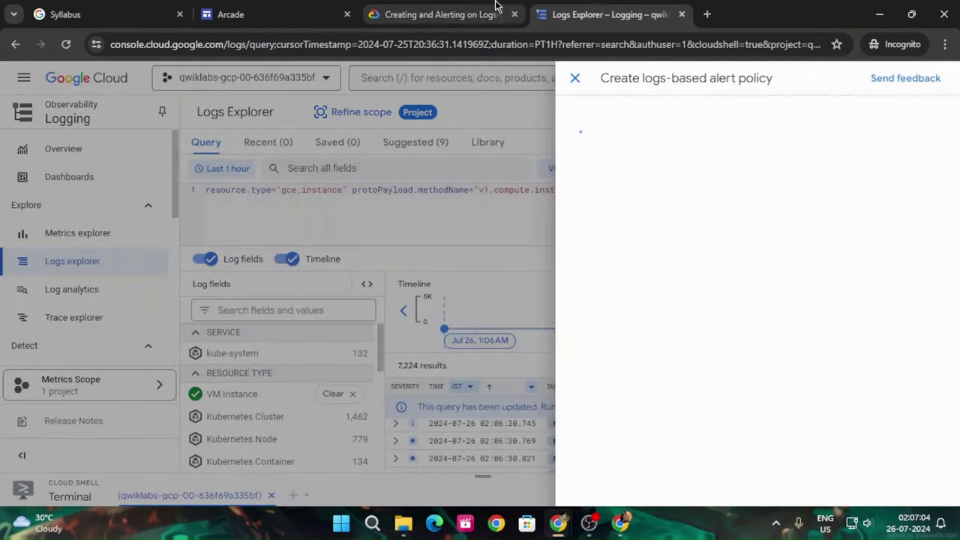
pyautogui.click(480, 14)
pyautogui.scroll(-1, 405, 337)
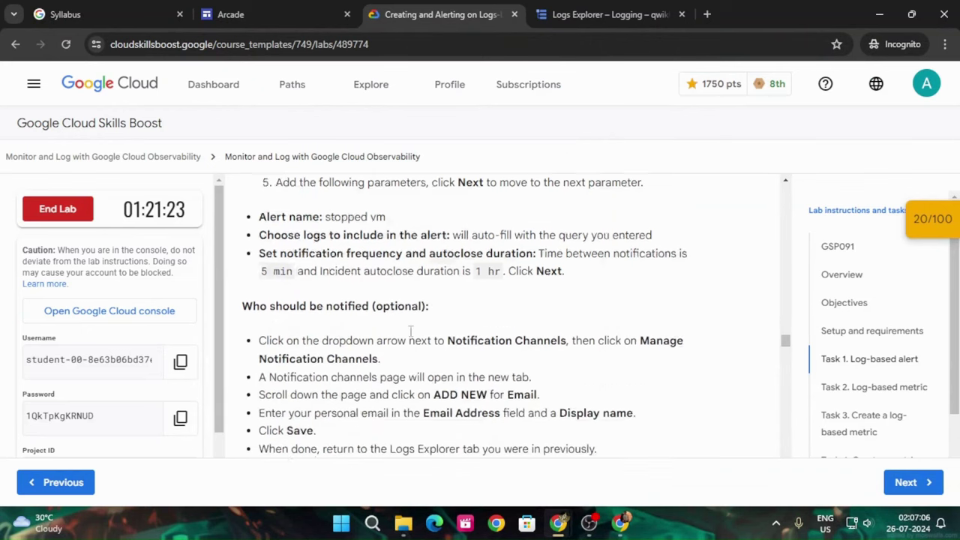
pyautogui.click(610, 14)
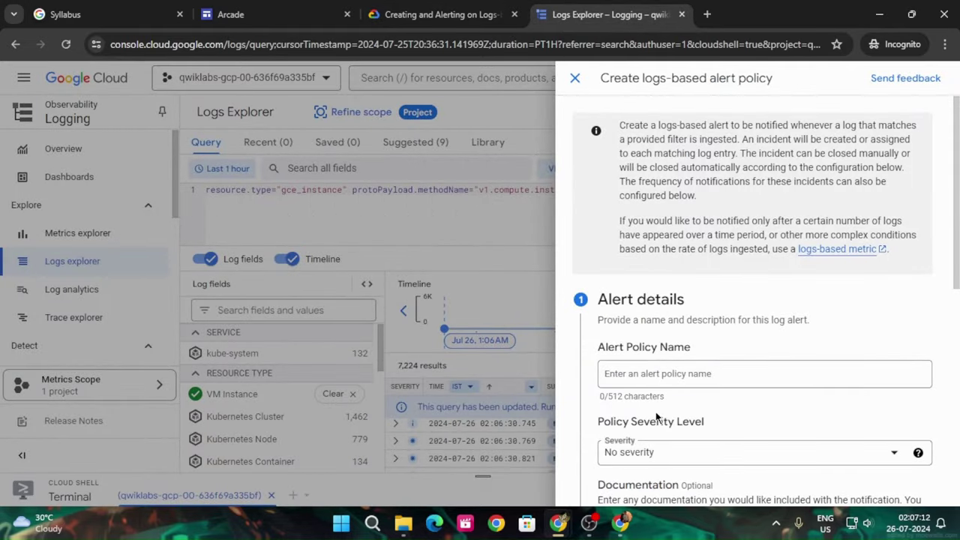
pyautogui.scroll(-5, 679, 390)
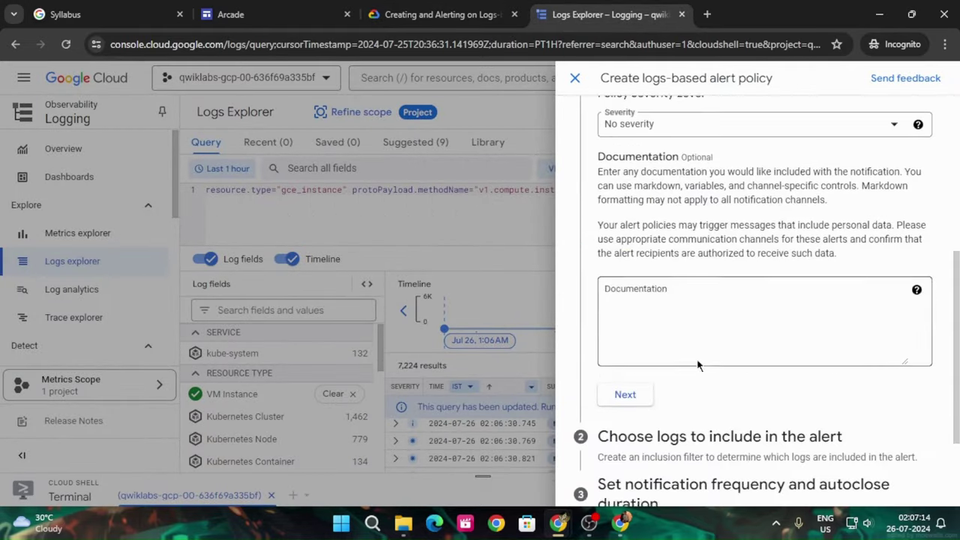
pyautogui.scroll(3, 697, 366)
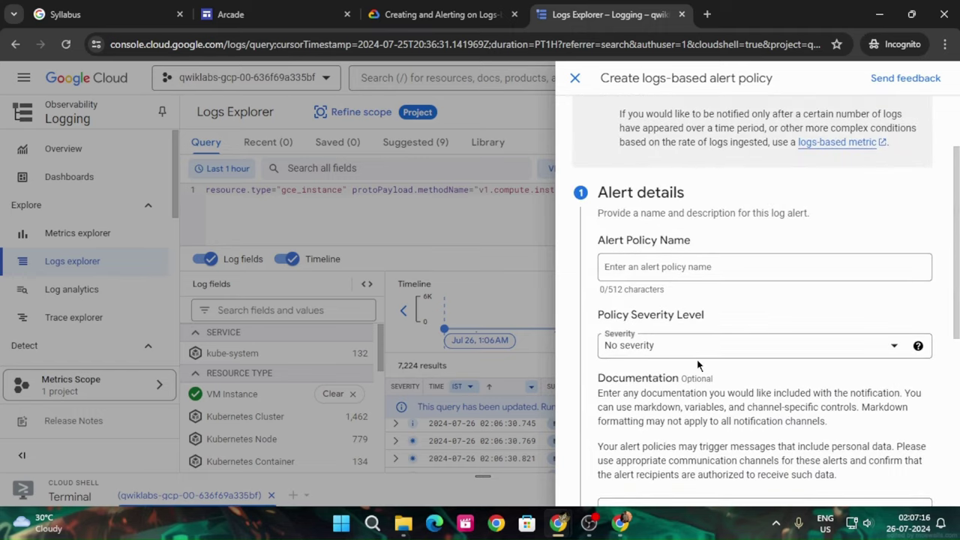
pyautogui.click(463, 6)
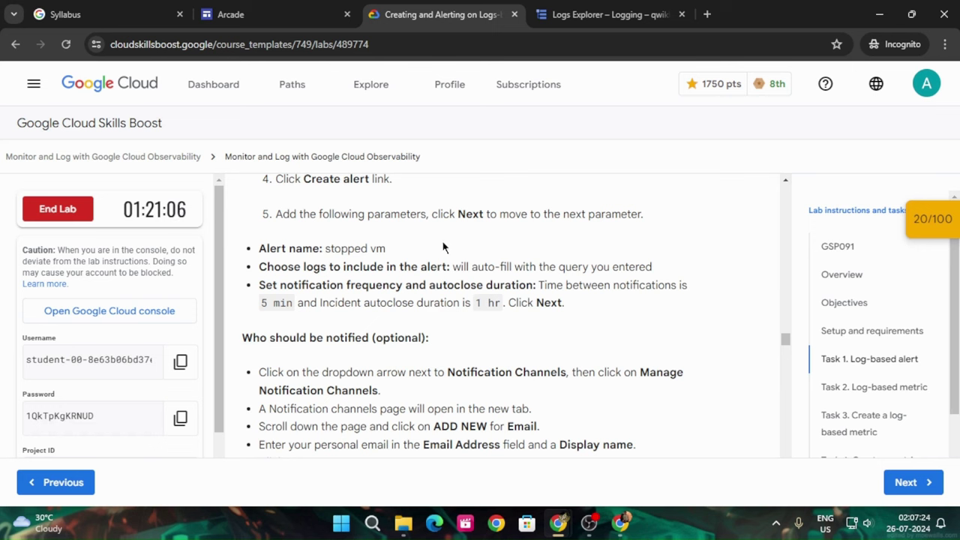
pyautogui.moveTo(325, 248); pyautogui.dragTo(399, 243)
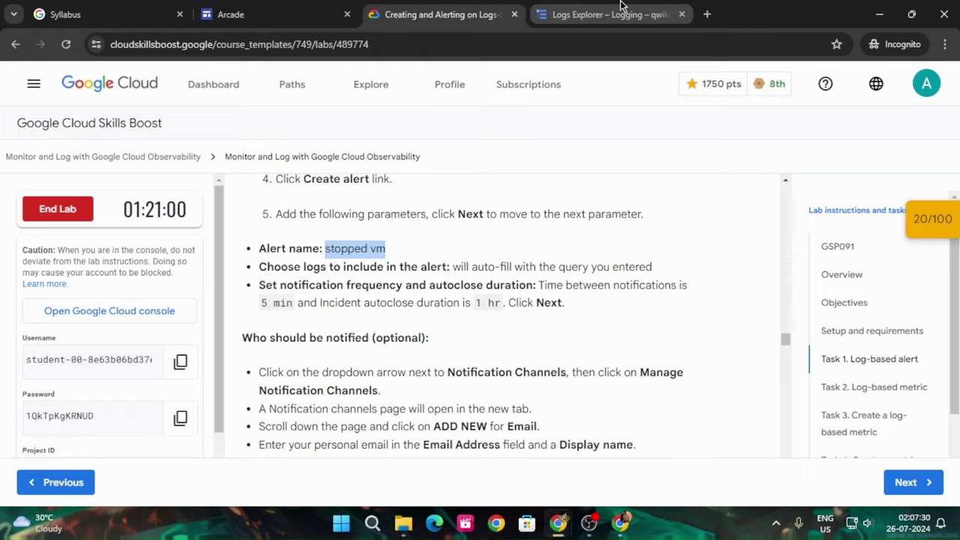
pyautogui.click(581, 9)
# Name the alert policy 'stopped vm', keep No severity, and proceed to log selection
pyautogui.click(732, 342)
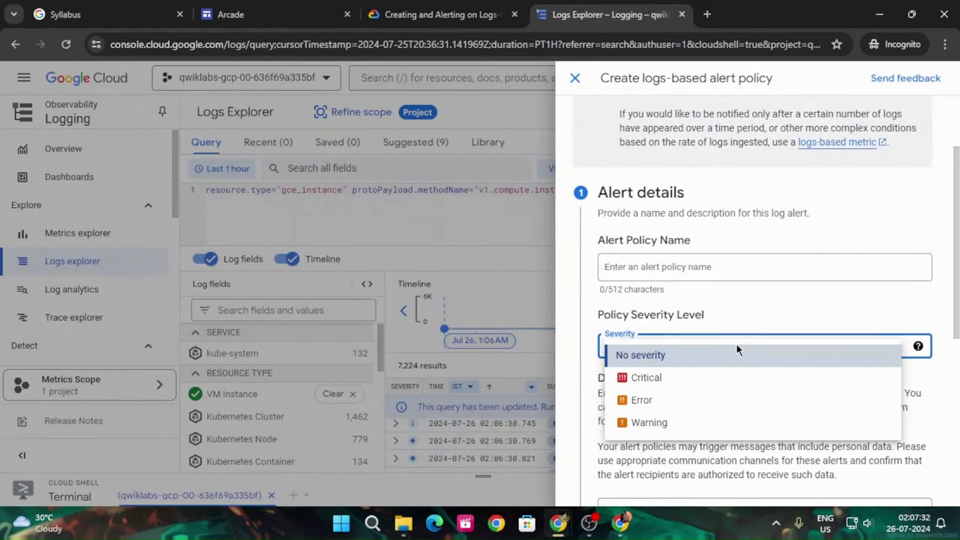
pyautogui.click(758, 301)
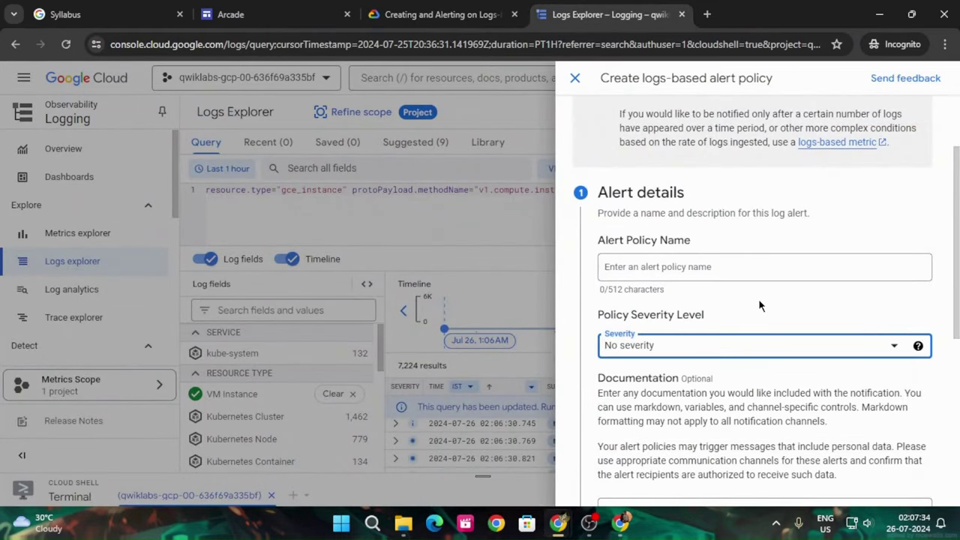
pyautogui.scroll(-4, 759, 304)
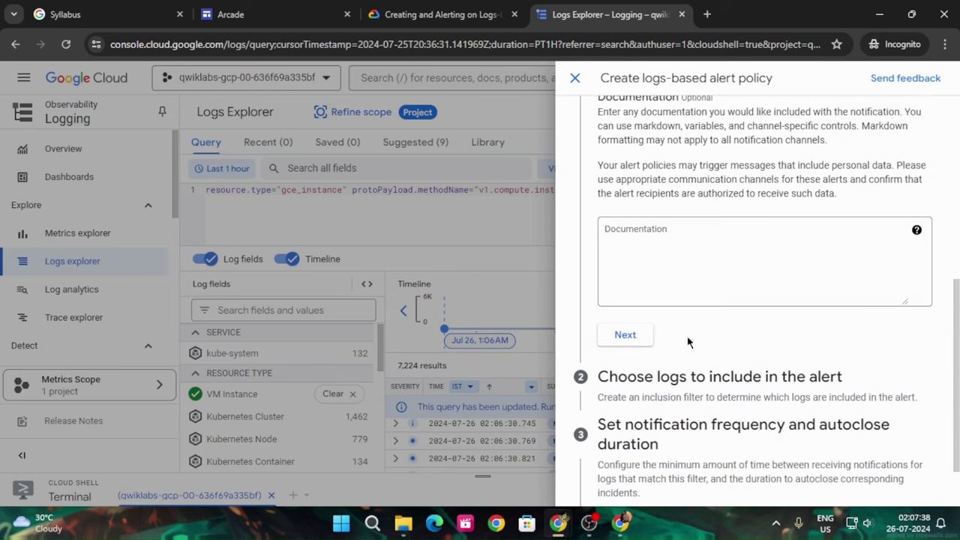
pyautogui.click(627, 336)
pyautogui.click(651, 196)
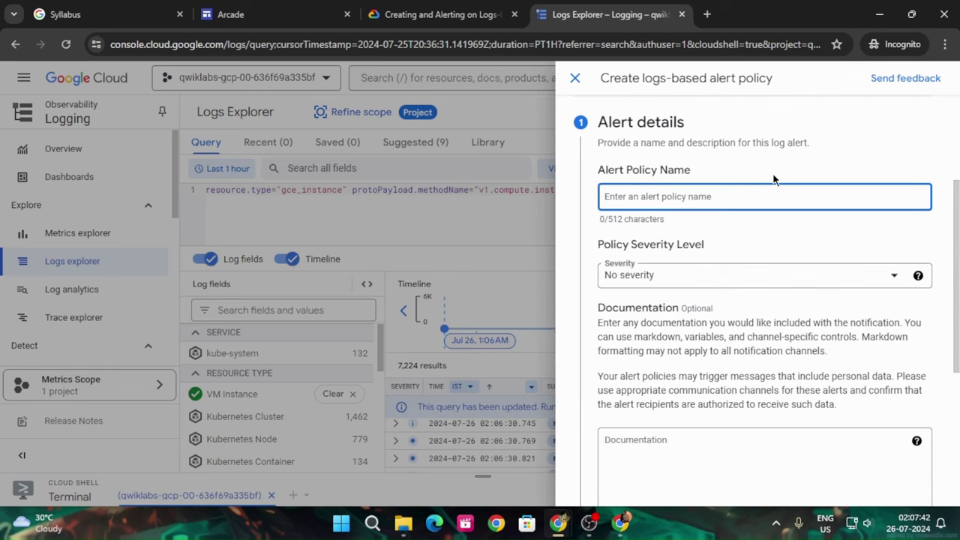
pyautogui.hotkey('ctrl', 'v')
pyautogui.scroll(-4, 713, 285)
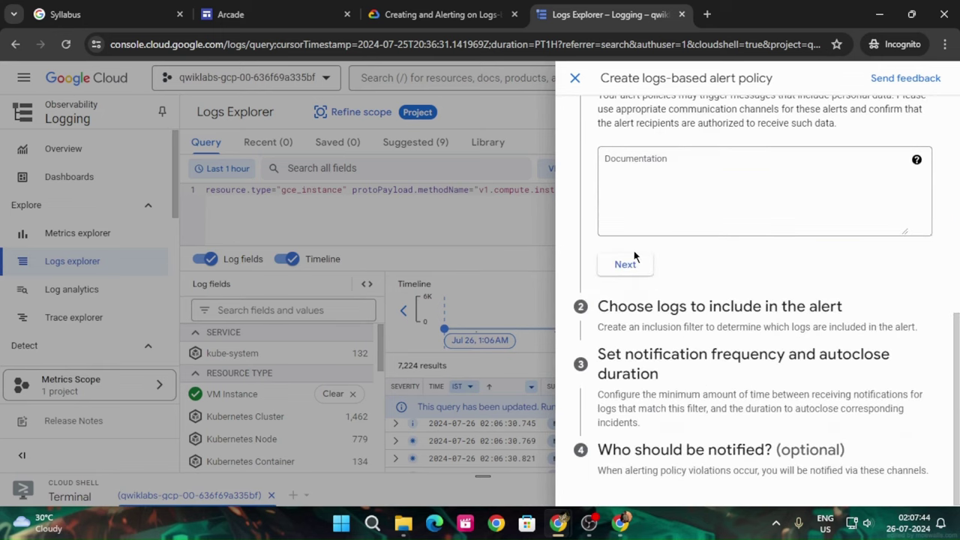
pyautogui.click(636, 263)
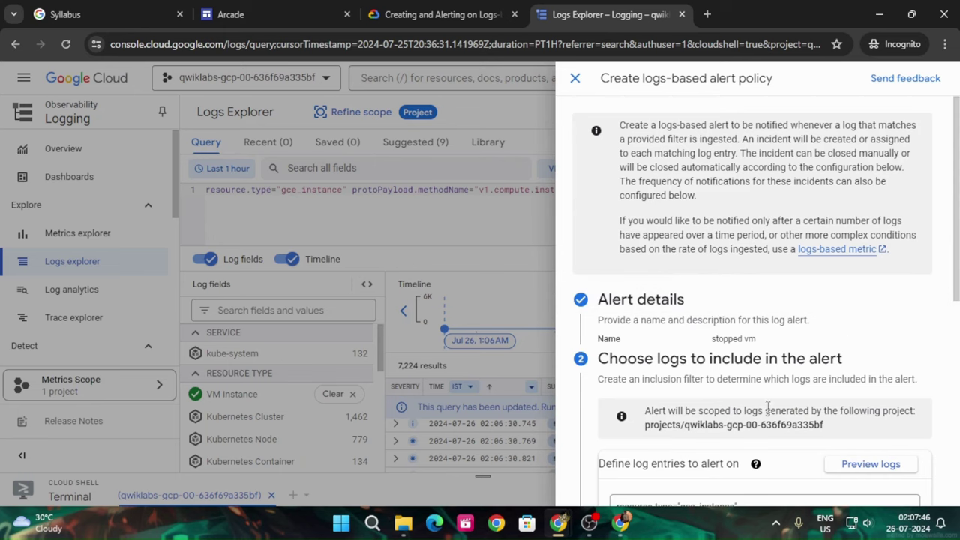
# Keep the instance-stop log filter and continue to the notification frequency settings
pyautogui.scroll(-2, 841, 323)
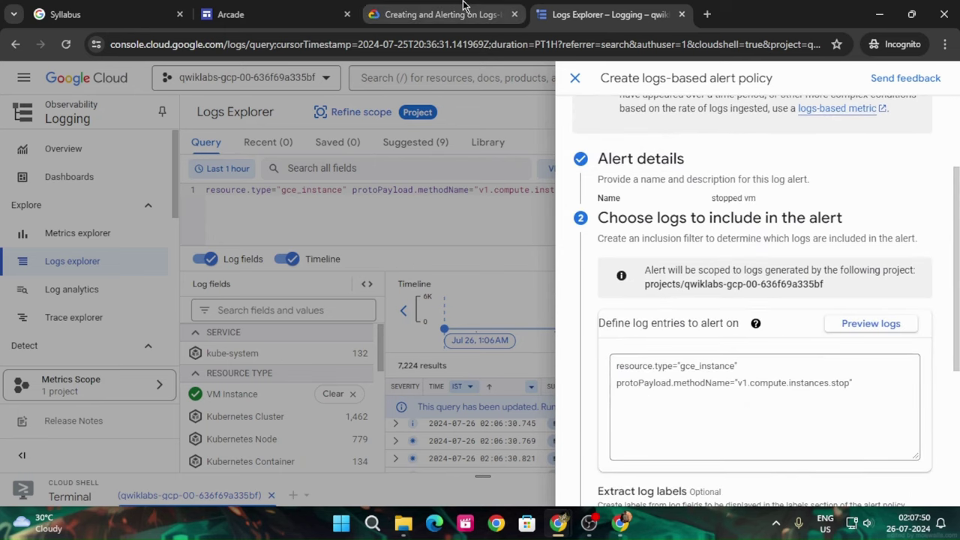
pyautogui.click(463, 14)
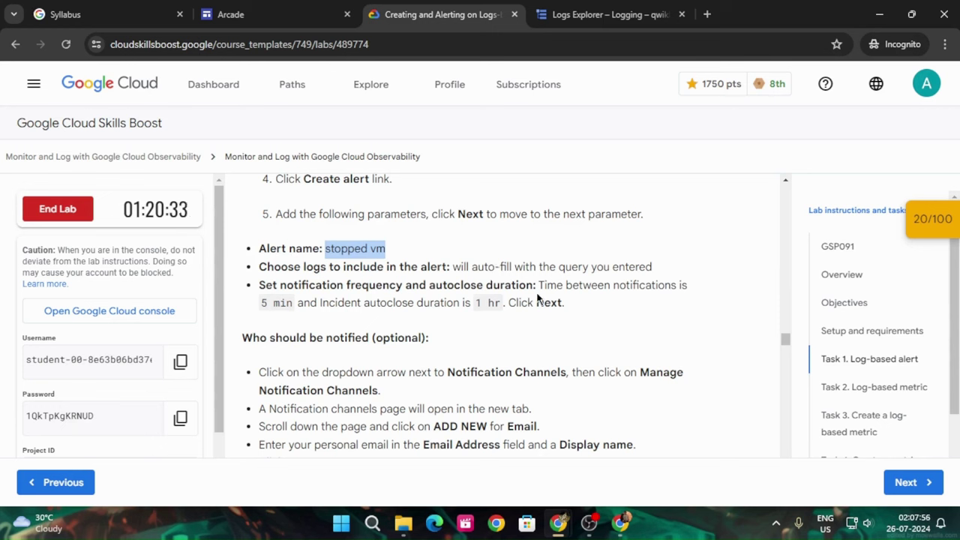
pyautogui.click(555, 14)
pyautogui.scroll(-2, 724, 382)
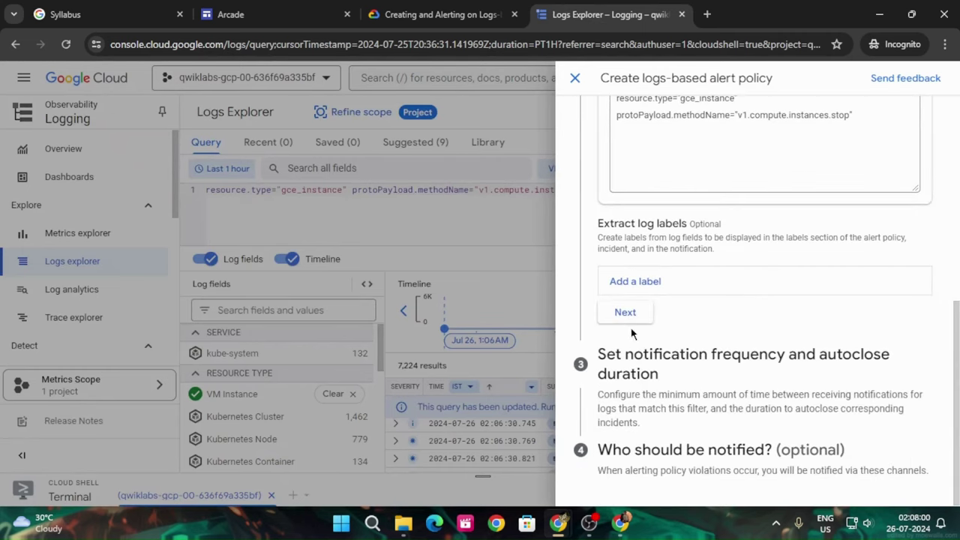
pyautogui.click(625, 313)
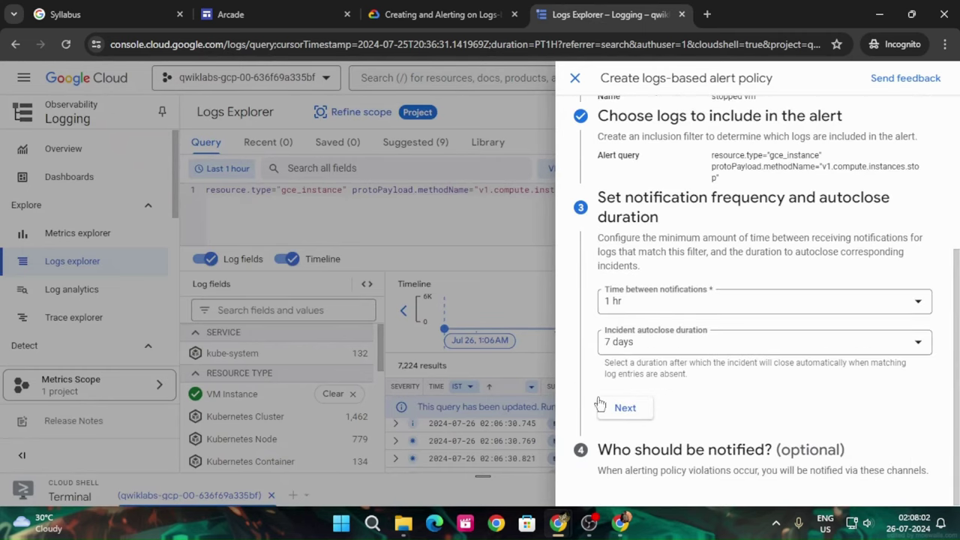
# Set time between notifications to 5 min and incident autoclose duration to 1 hr
pyautogui.click(438, 15)
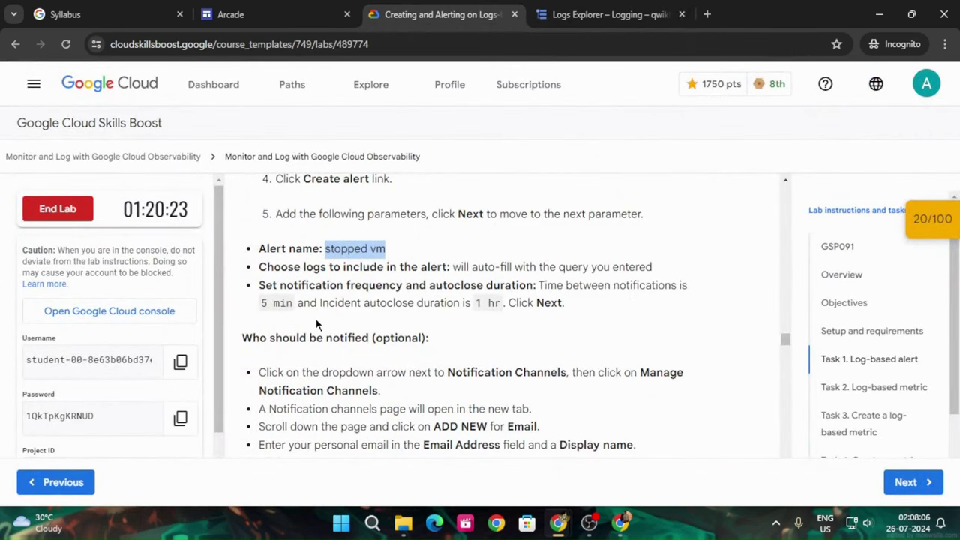
pyautogui.click(634, 9)
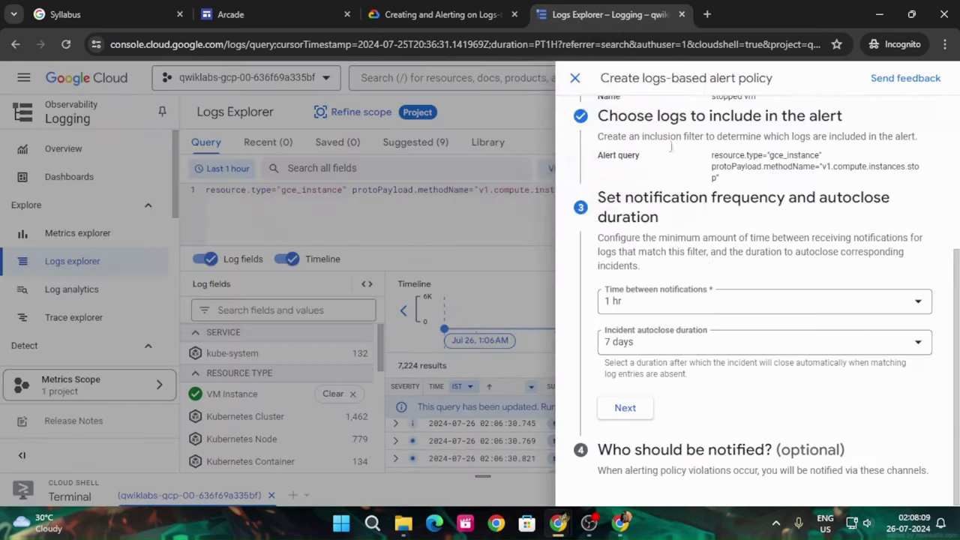
pyautogui.click(742, 305)
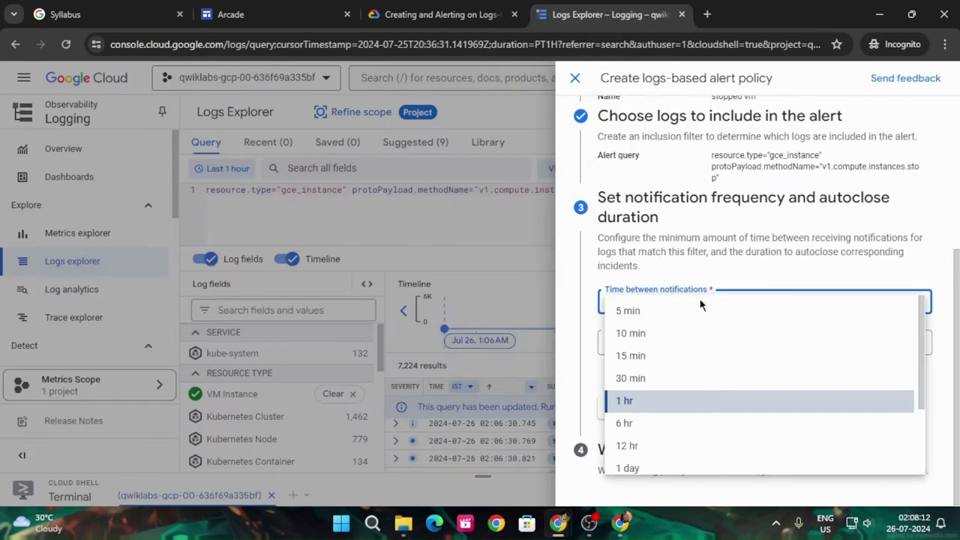
pyautogui.click(664, 311)
pyautogui.click(654, 343)
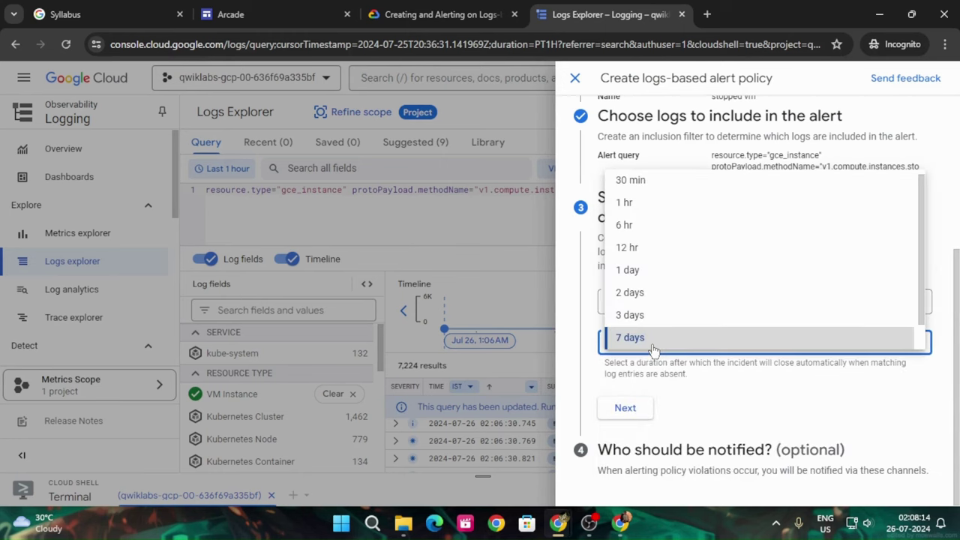
pyautogui.click(638, 195)
pyautogui.click(442, 14)
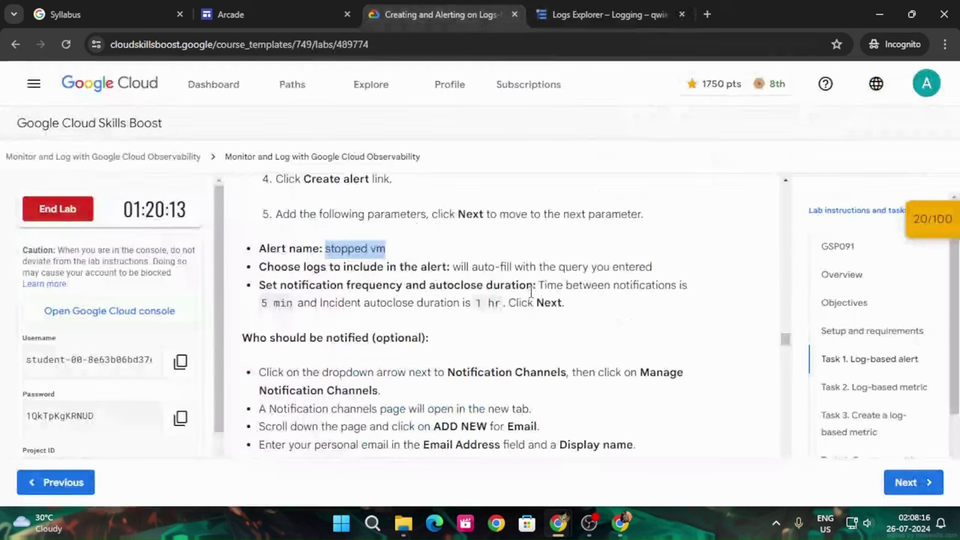
pyautogui.click(573, 14)
# Confirm the alert frequency settings and review the lab's notification channel instructions
pyautogui.click(625, 410)
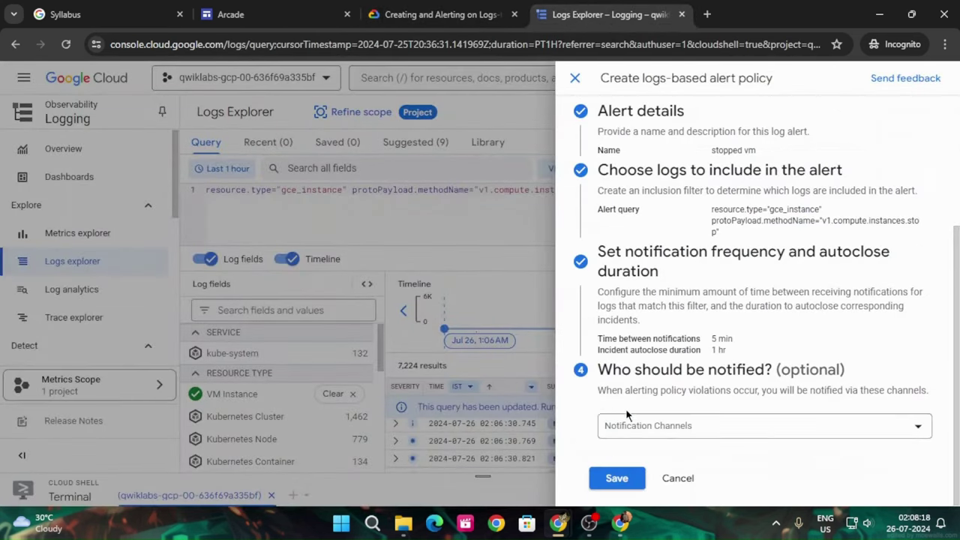
pyautogui.click(443, 14)
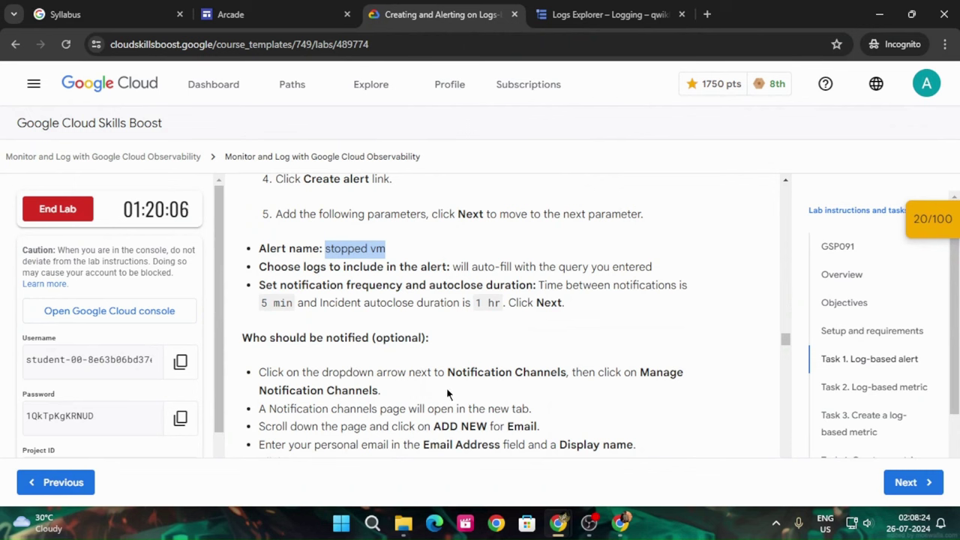
pyautogui.click(655, 6)
# Go to Manage Notification Channels and start adding a new Email channel
pyautogui.click(825, 424)
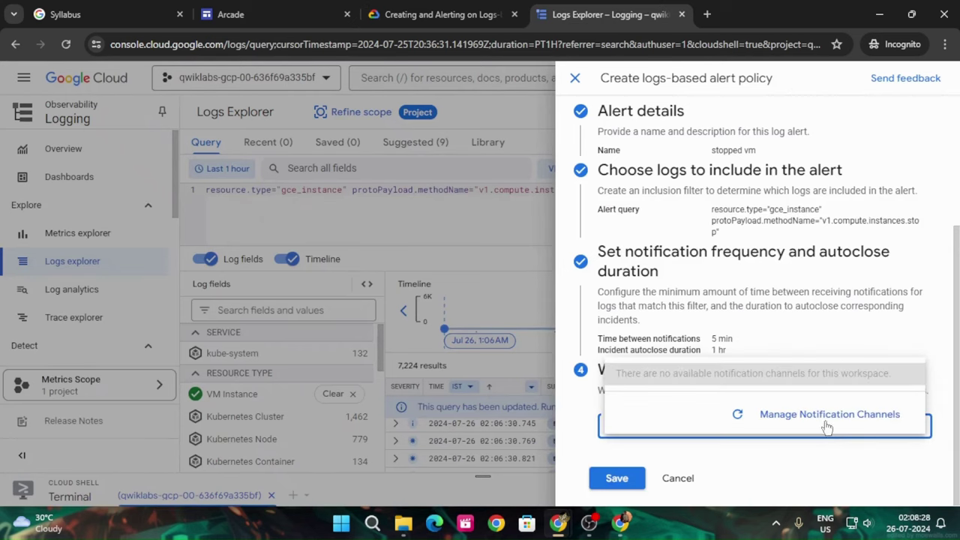
pyautogui.click(827, 414)
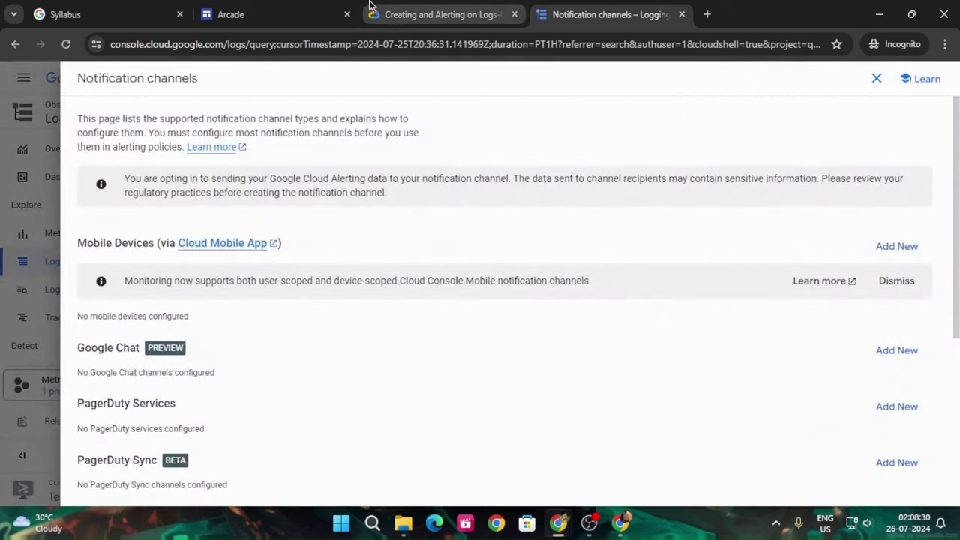
pyautogui.click(442, 14)
pyautogui.scroll(-3, 612, 353)
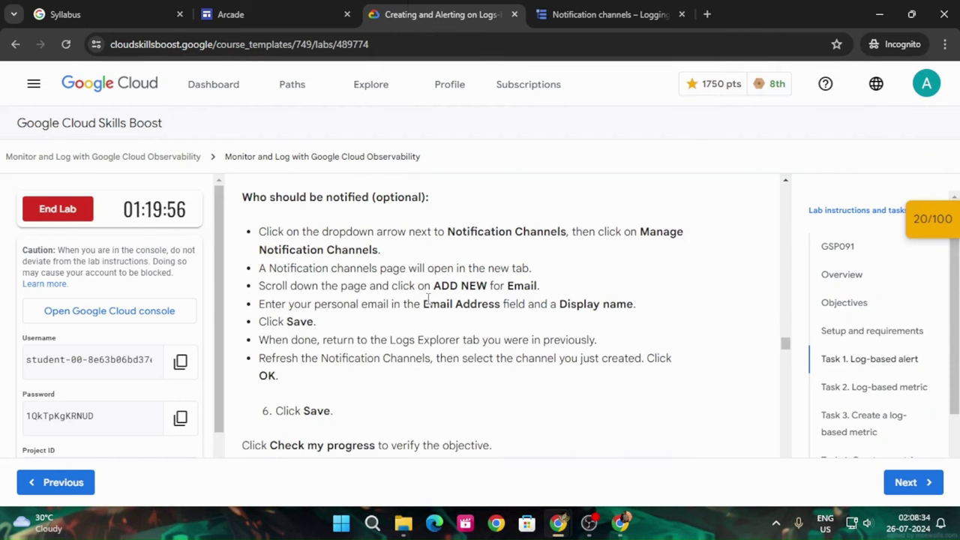
pyautogui.click(583, 9)
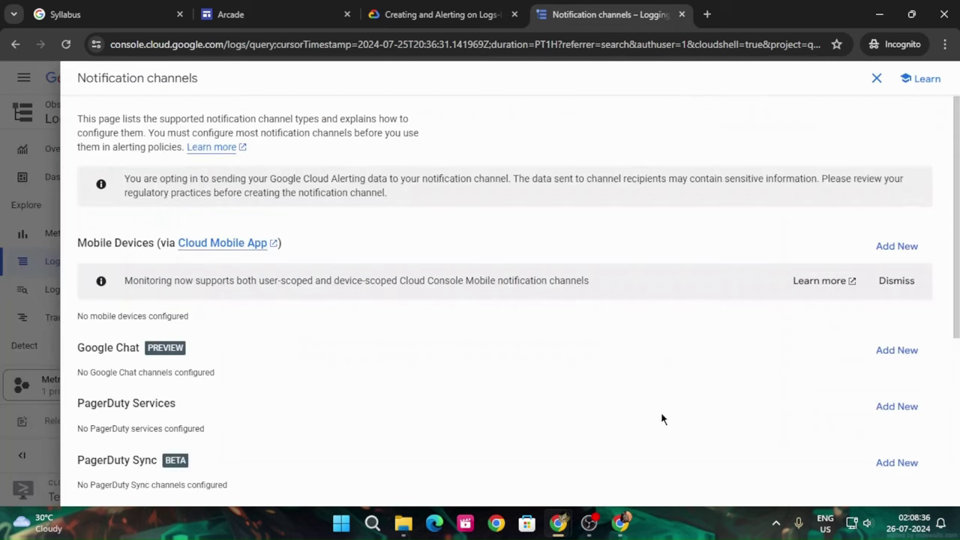
pyautogui.scroll(-4, 379, 394)
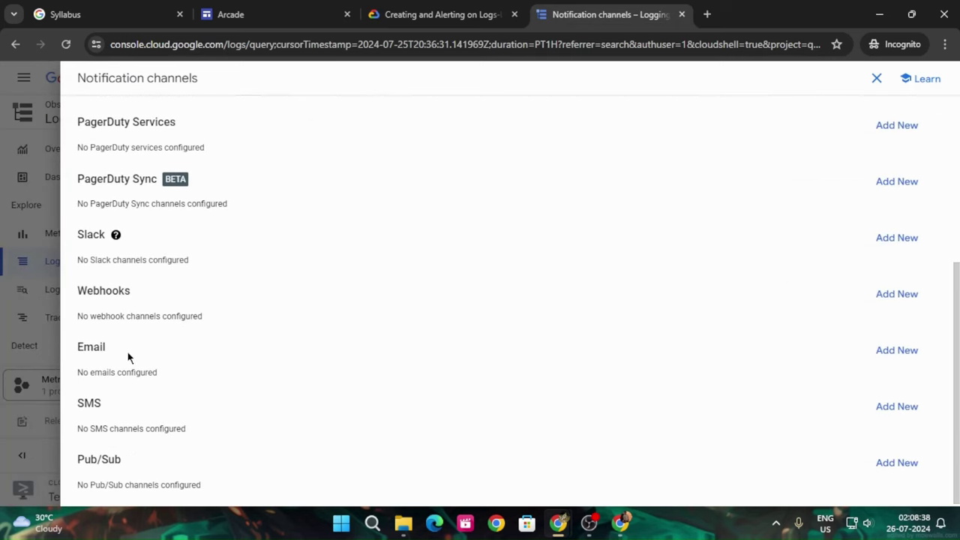
pyautogui.click(903, 352)
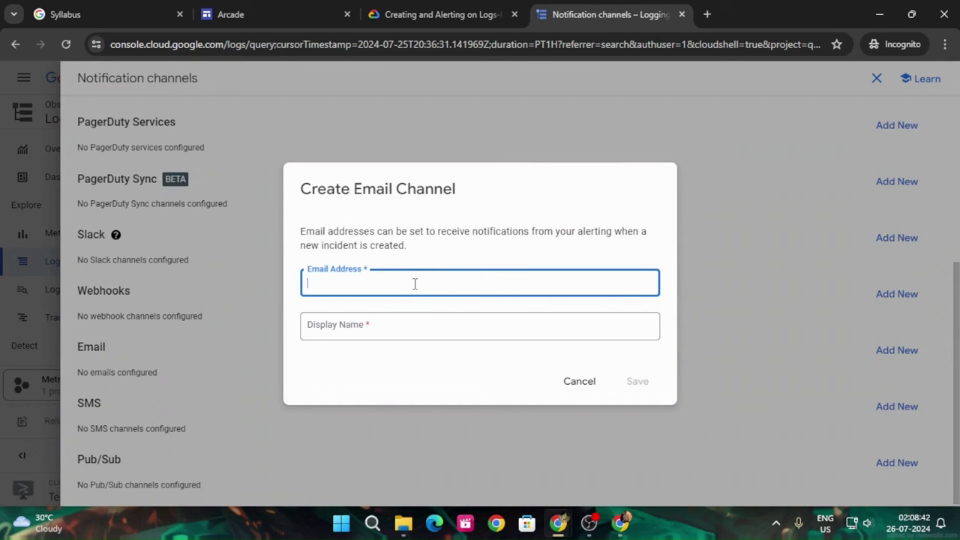
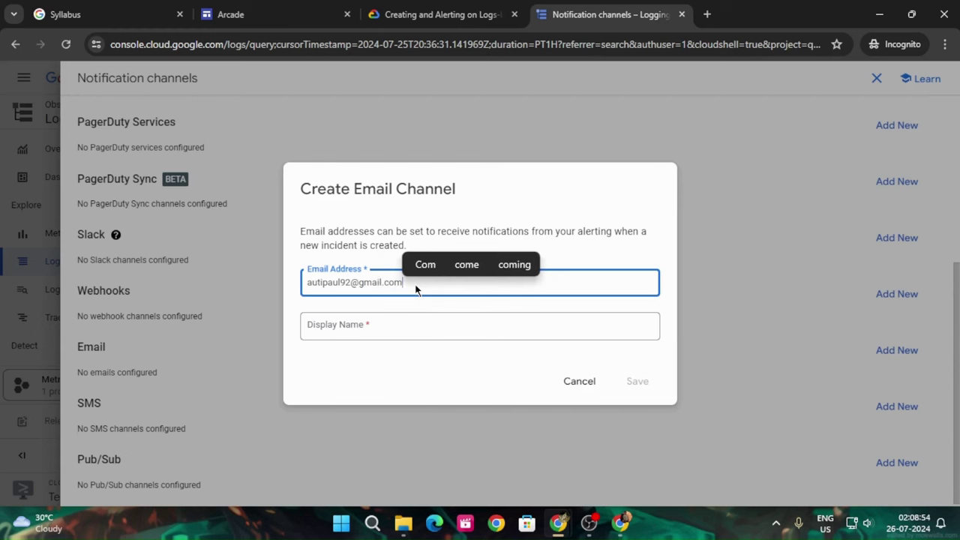
# Save a new email channel with display name 'alert' and the user's e-mail address
pyautogui.click(430, 322)
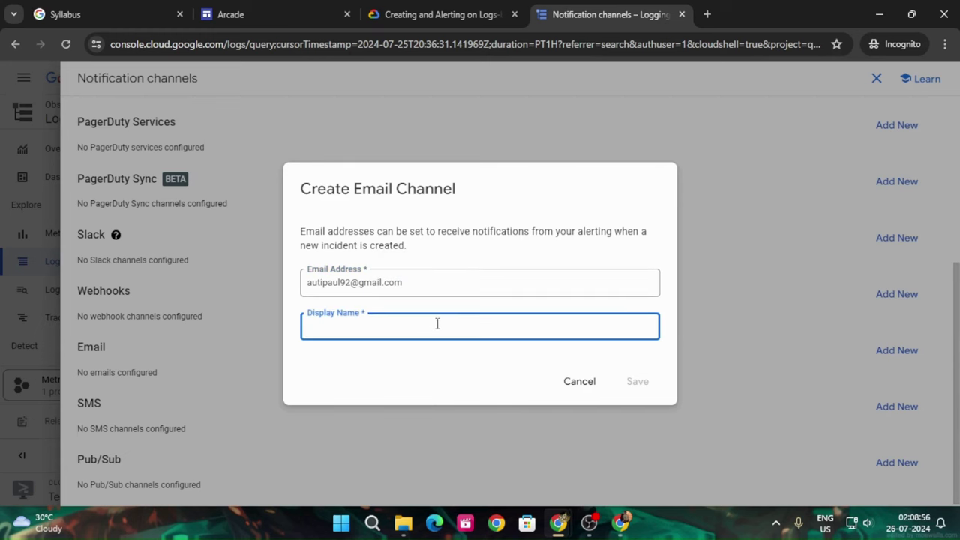
pyautogui.write('alert')
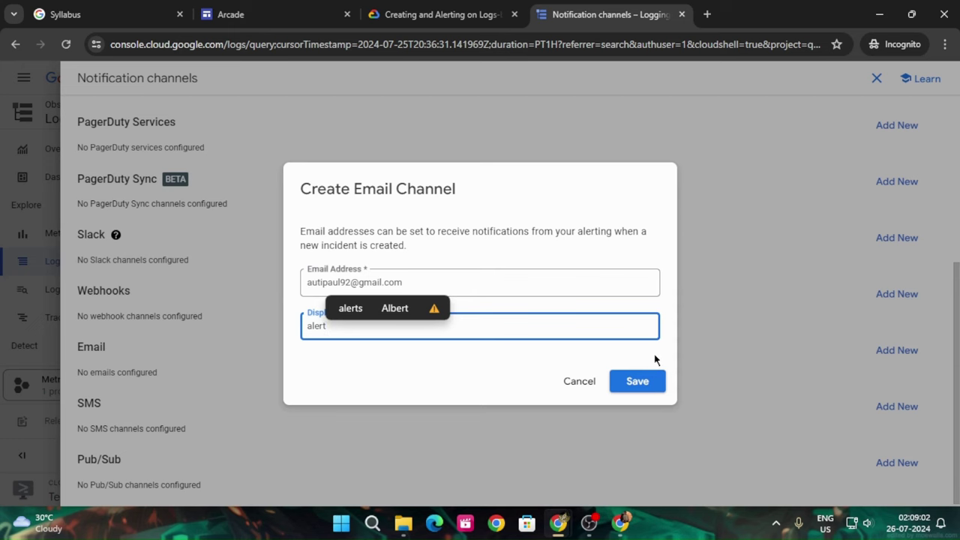
pyautogui.click(643, 382)
# Review the next lab step, then close the Notification channels page
pyautogui.click(469, 17)
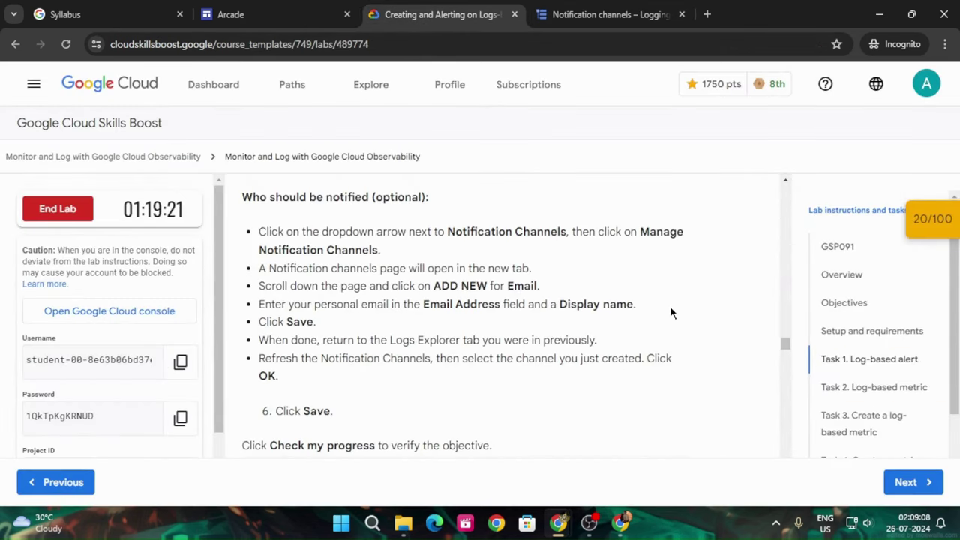
pyautogui.scroll(-1, 673, 306)
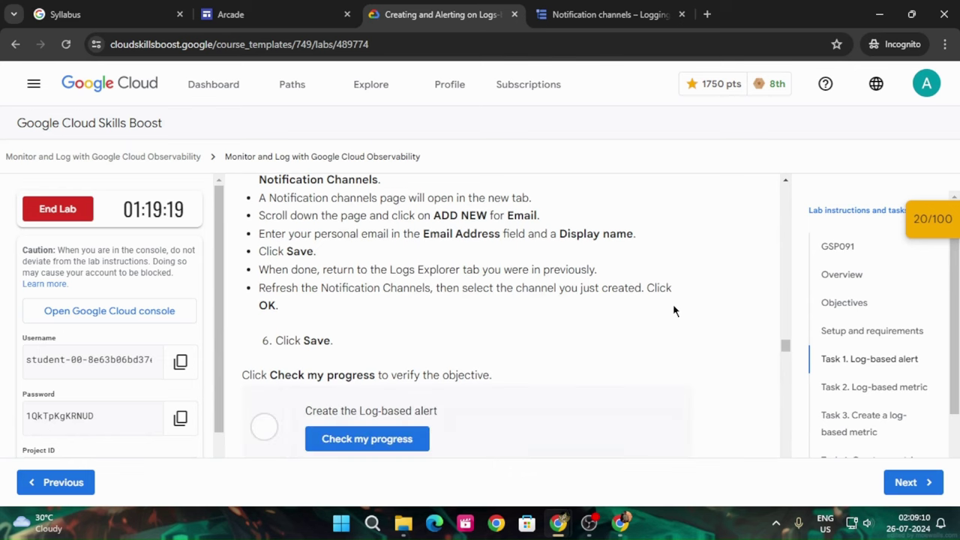
pyautogui.click(535, 9)
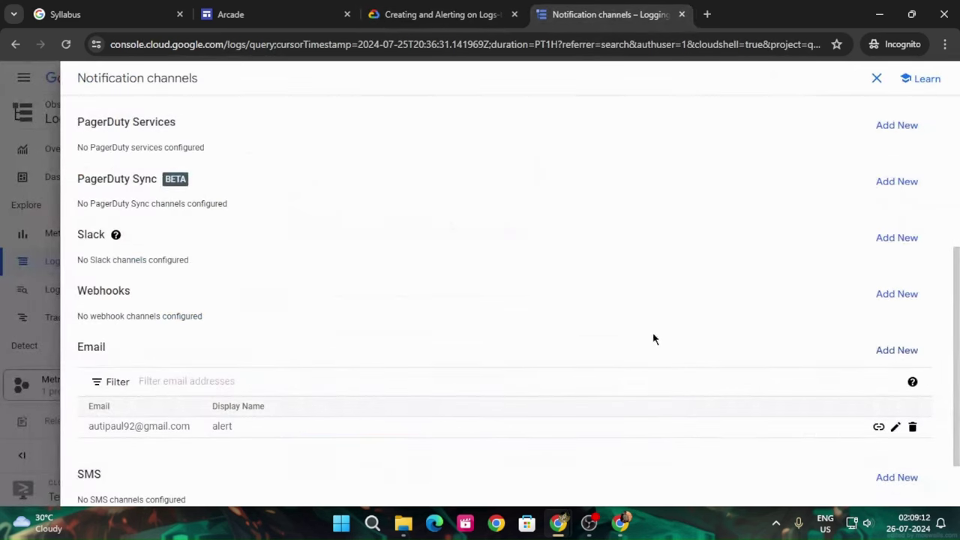
pyautogui.scroll(-1, 779, 350)
pyautogui.scroll(5, 760, 359)
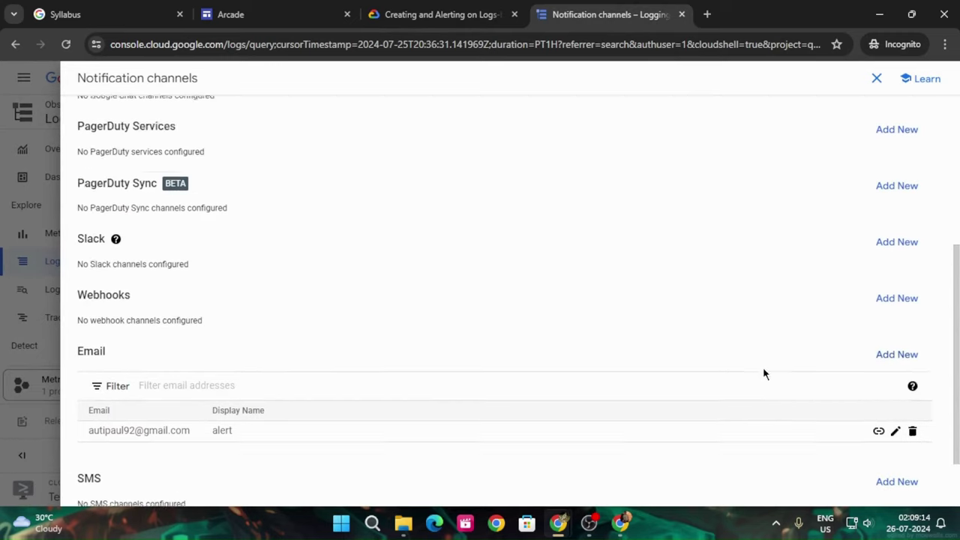
pyautogui.scroll(-5, 751, 315)
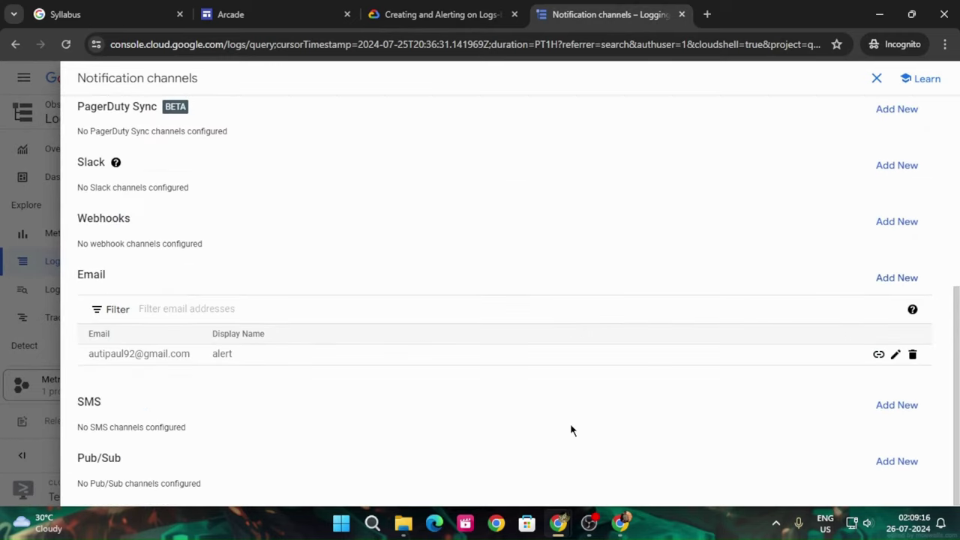
pyautogui.scroll(1, 655, 328)
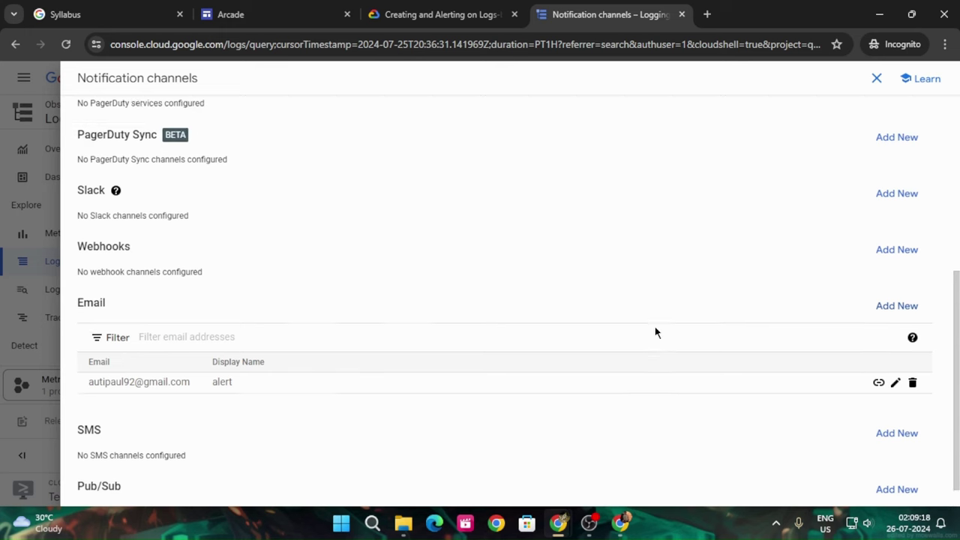
pyautogui.scroll(4, 654, 330)
pyautogui.scroll(-4, 655, 330)
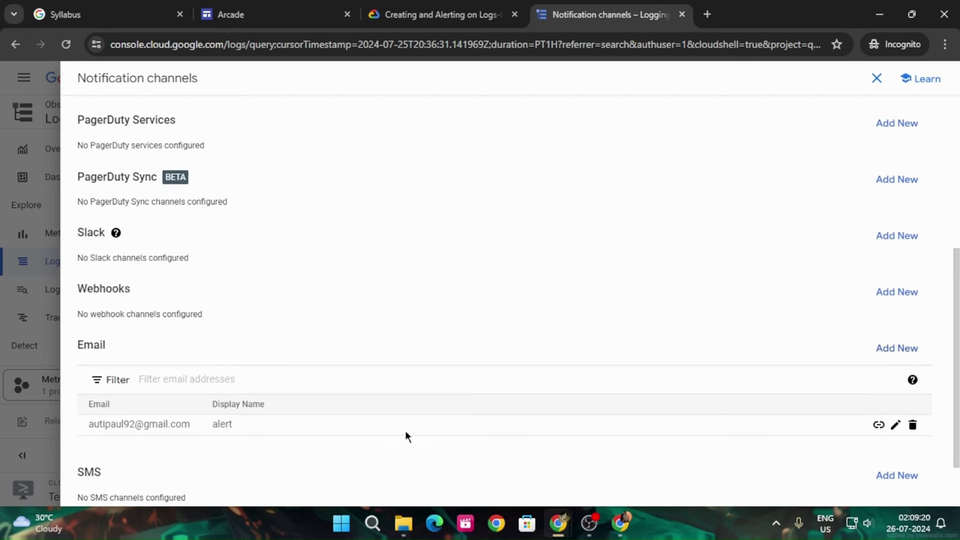
pyautogui.scroll(-1, 777, 428)
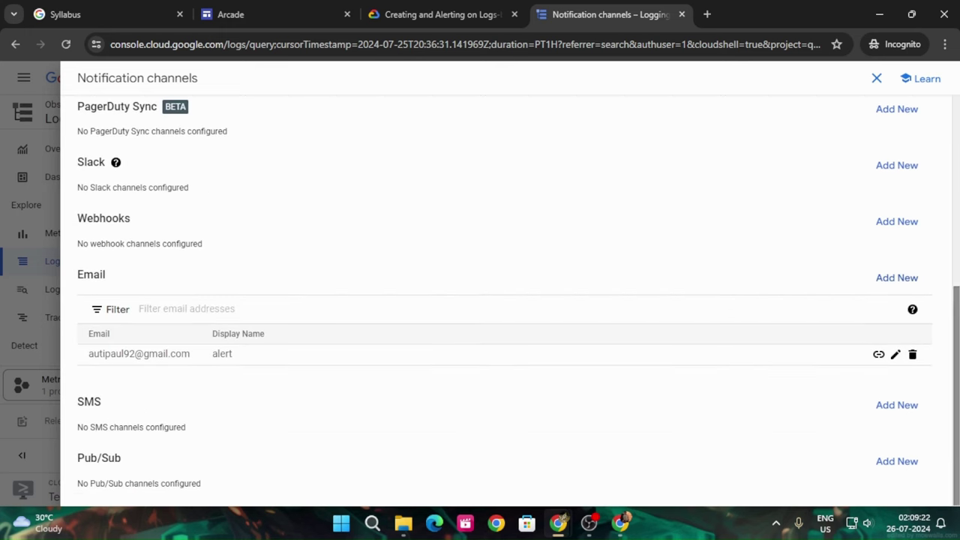
pyautogui.scroll(5, 712, 387)
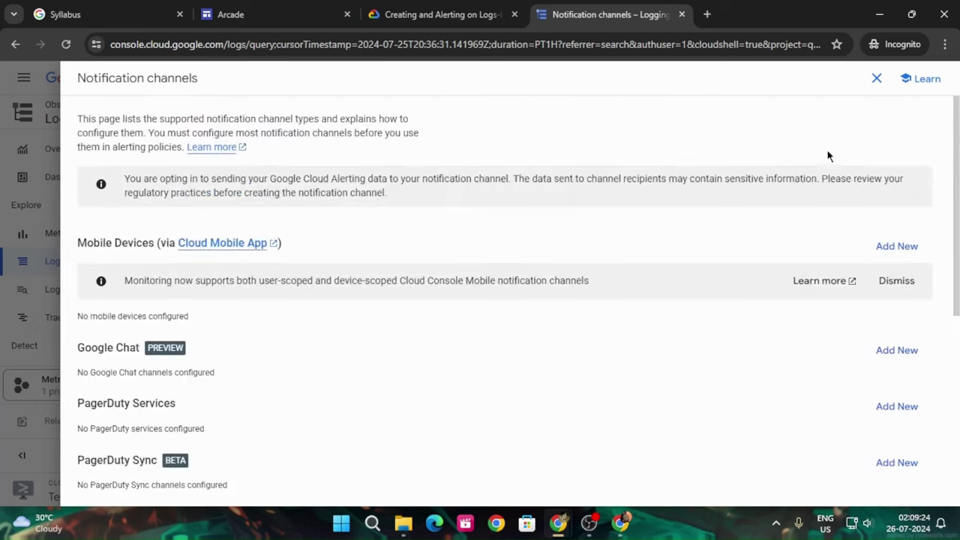
pyautogui.click(877, 78)
# Refresh the channels, select 'alert' for the stopped vm policy, and save the policy
pyautogui.click(737, 415)
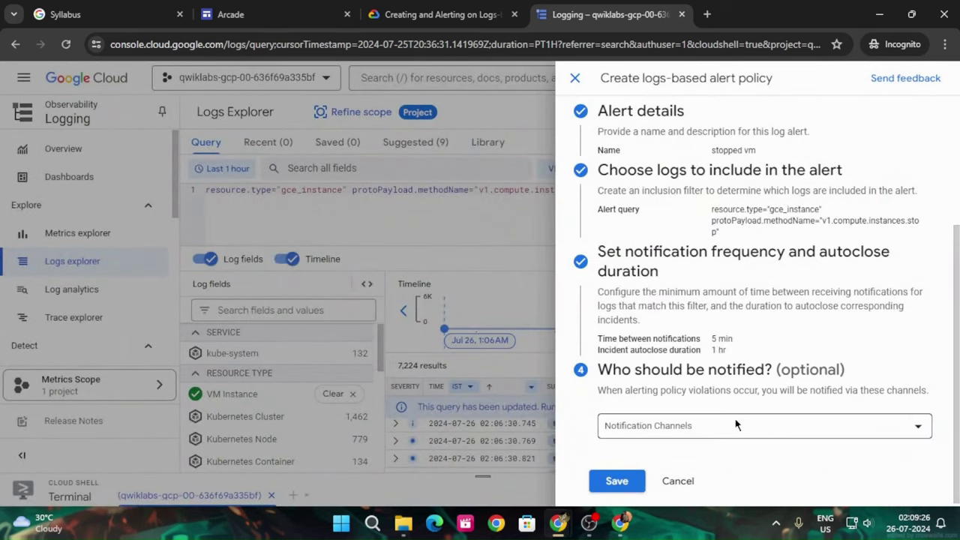
pyautogui.click(736, 427)
pyautogui.click(622, 339)
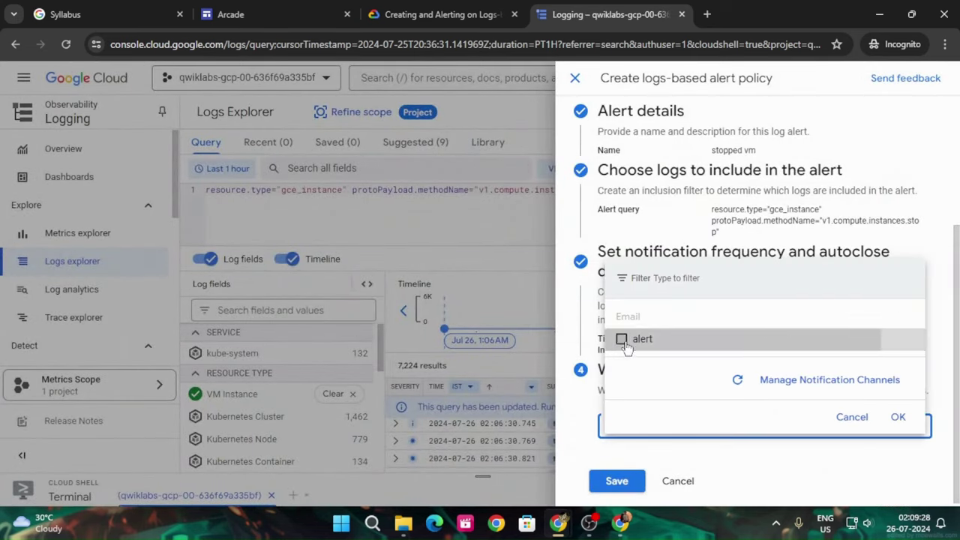
pyautogui.click(904, 421)
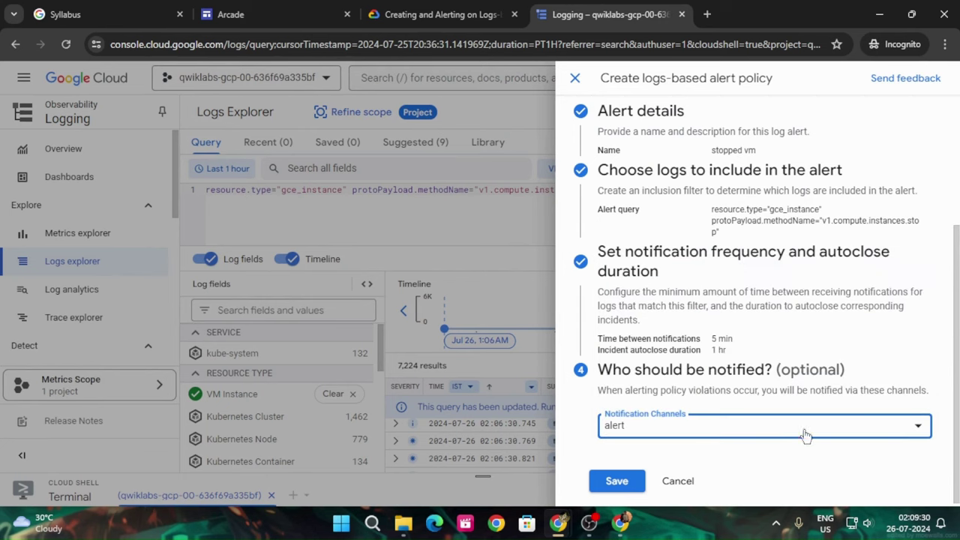
pyautogui.click(627, 486)
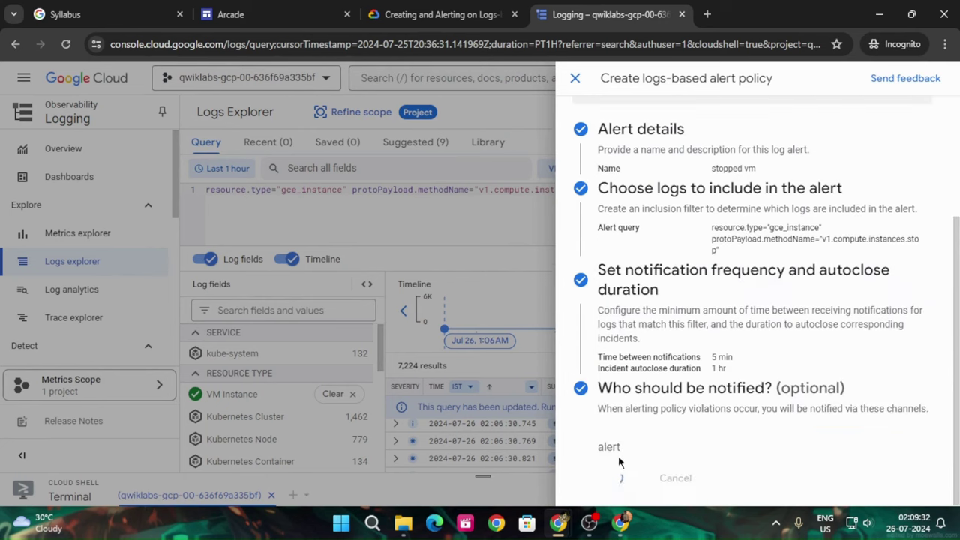
pyautogui.click(416, 9)
# Run Check my progress for the log-based alert task, rechecking once the policy finishes saving
pyautogui.scroll(-1, 262, 342)
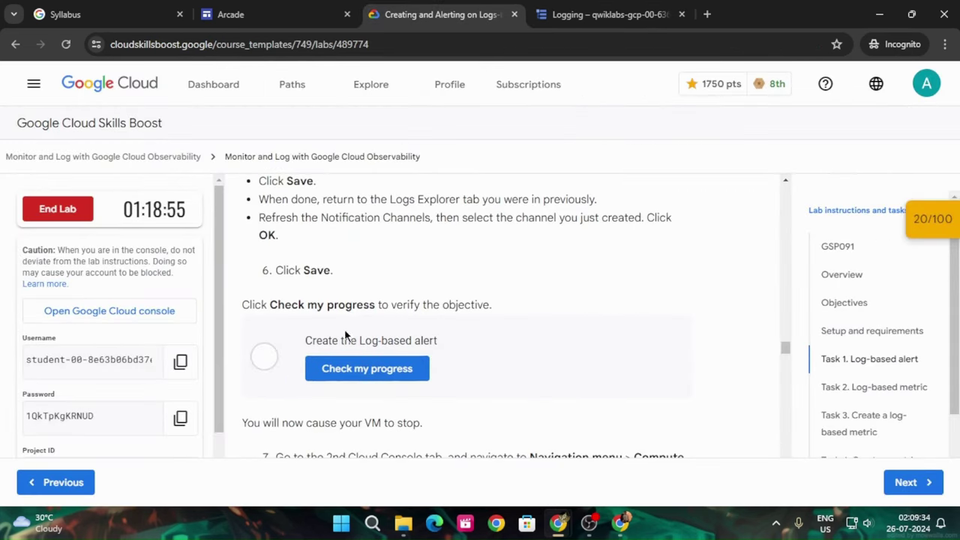
pyautogui.click(407, 368)
pyautogui.click(564, 6)
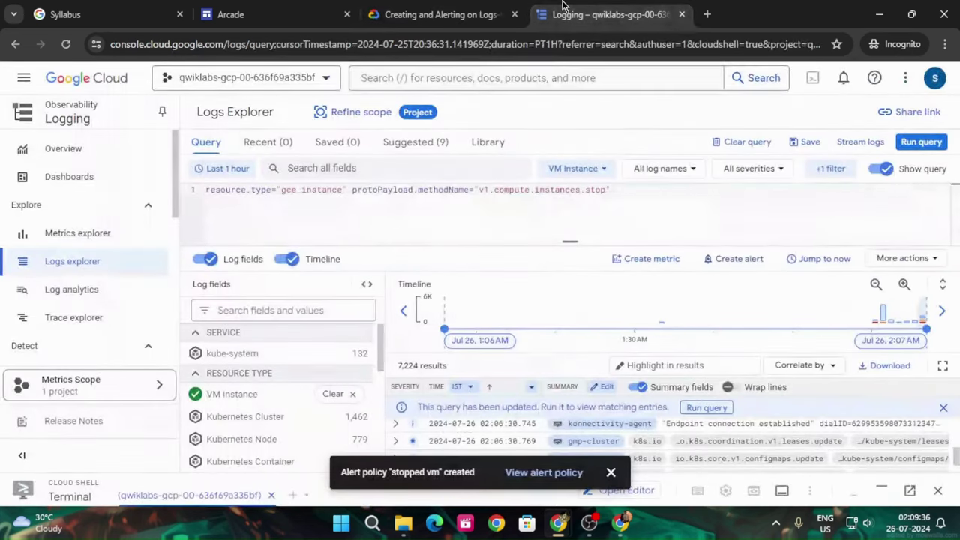
pyautogui.click(442, 14)
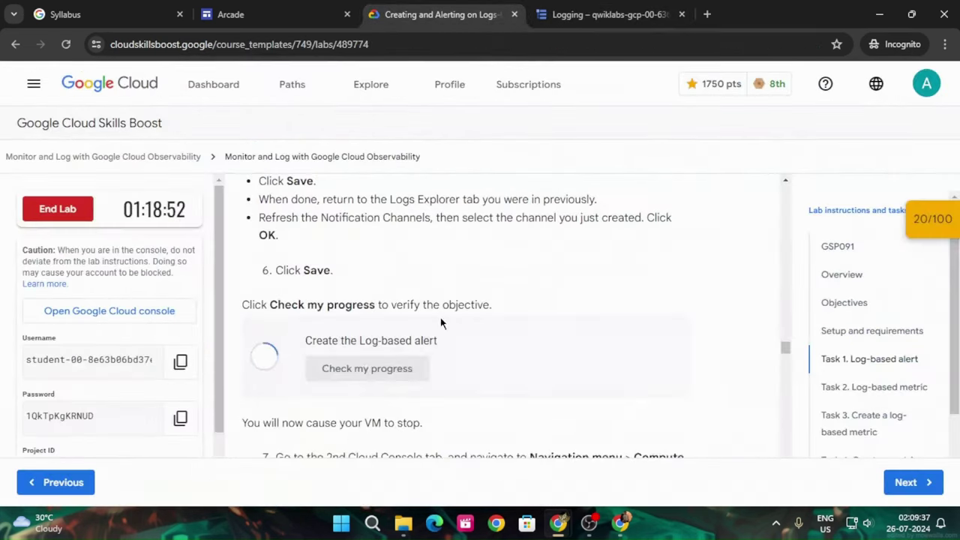
pyautogui.click(391, 379)
# Verify the 'Create the Log-based alert' checkpoint from the Checkpoints list to reach 40/100
pyautogui.scroll(-2, 468, 337)
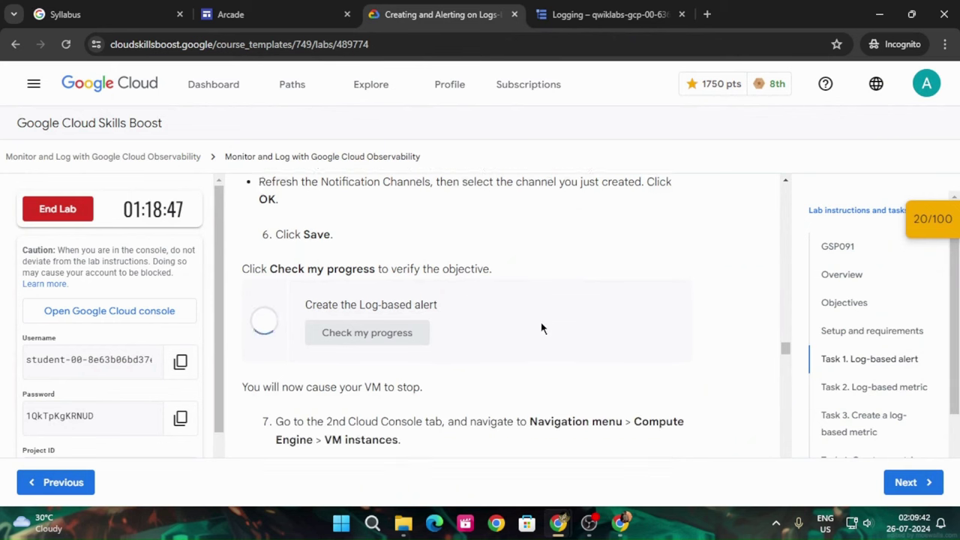
pyautogui.click(935, 221)
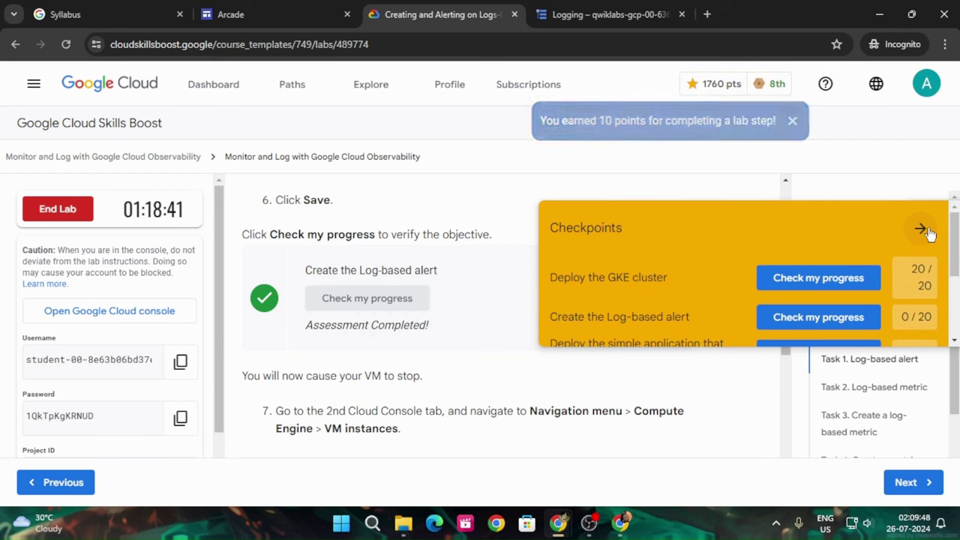
pyautogui.click(922, 229)
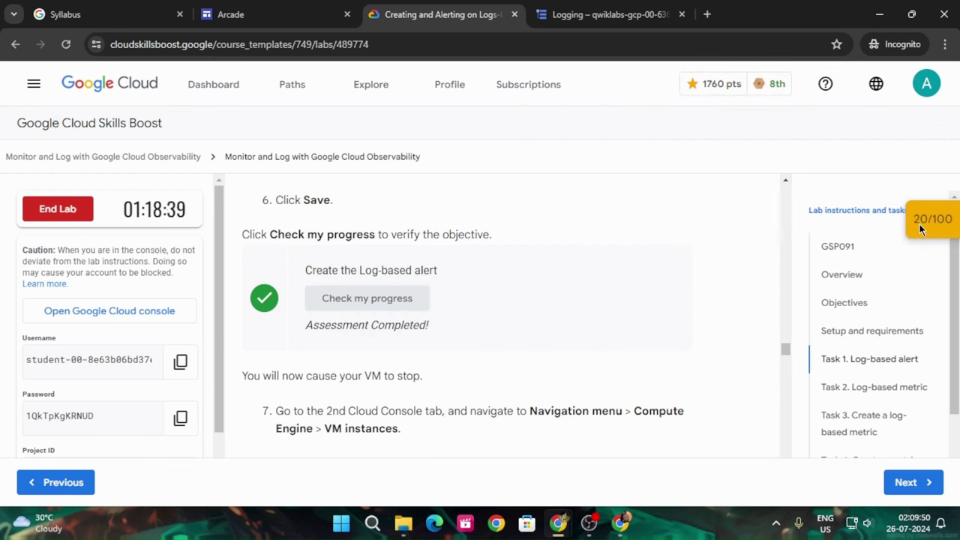
pyautogui.click(930, 224)
pyautogui.click(781, 321)
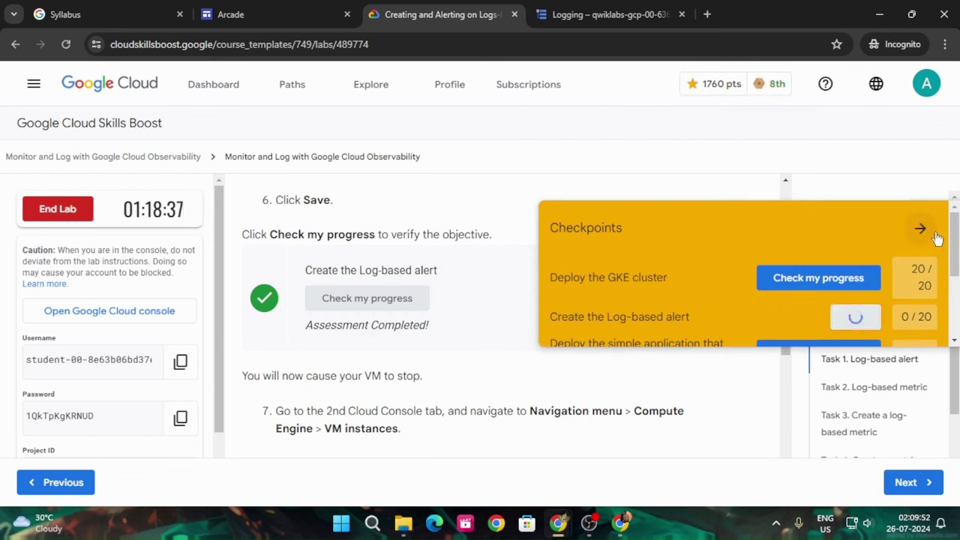
pyautogui.click(923, 229)
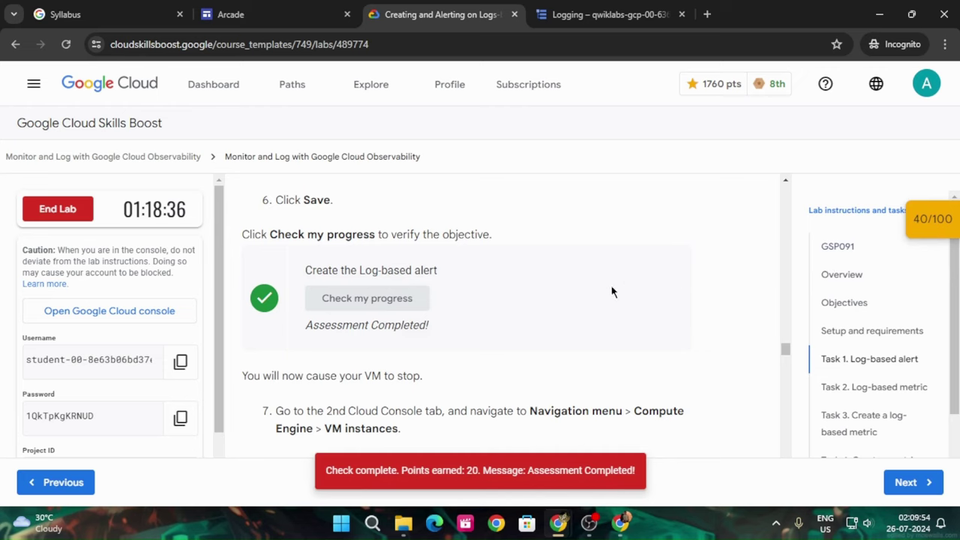
pyautogui.scroll(-3, 609, 294)
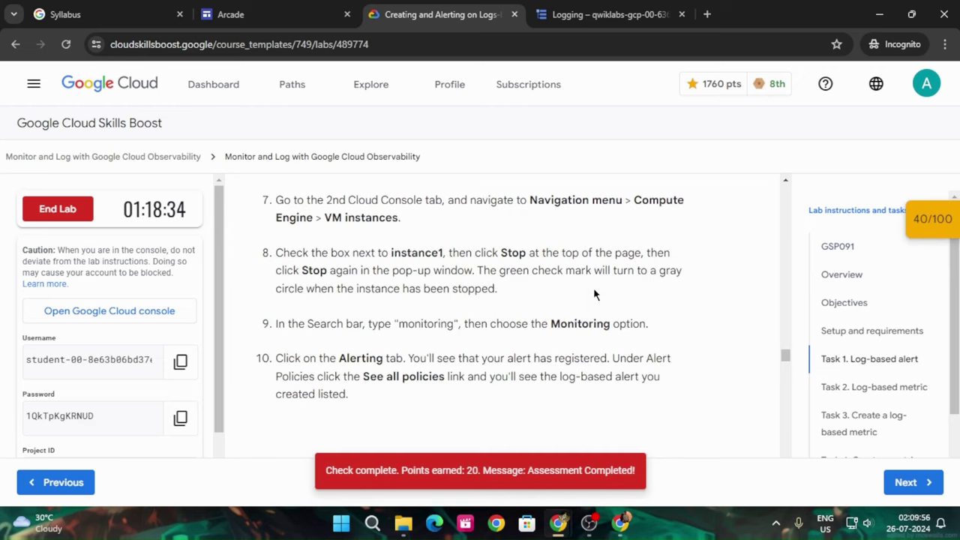
pyautogui.scroll(1, 592, 288)
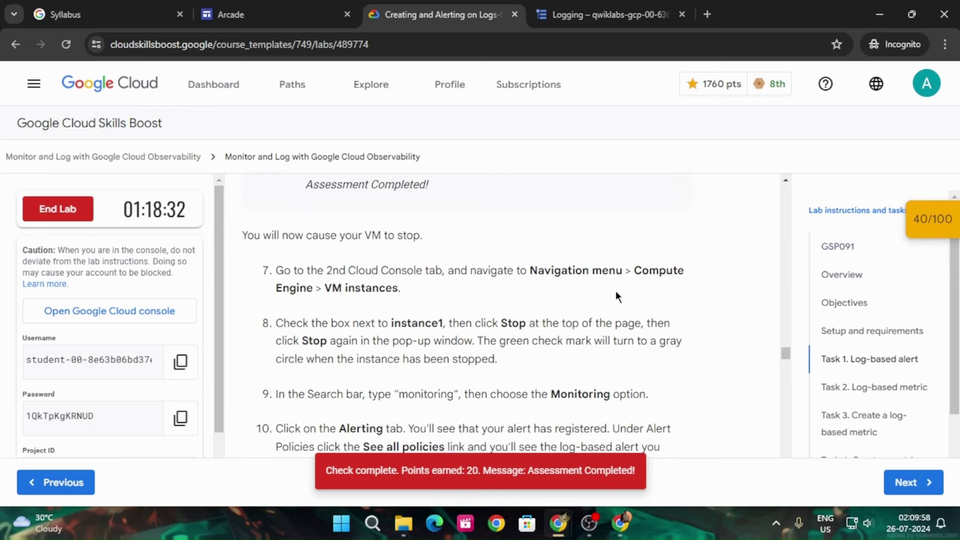
pyautogui.click(555, 15)
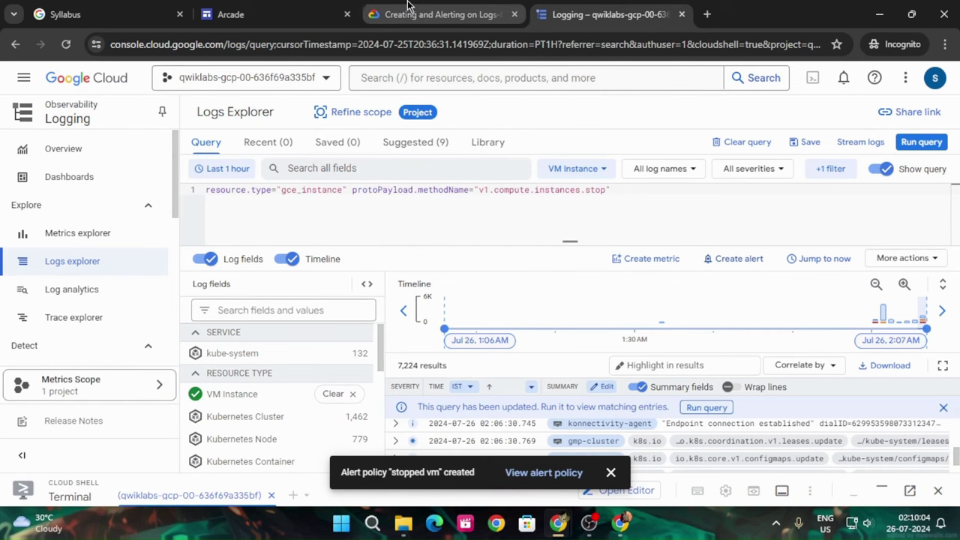
# Open Compute Engine's VM instances page in a new browser tab
pyautogui.click(23, 77)
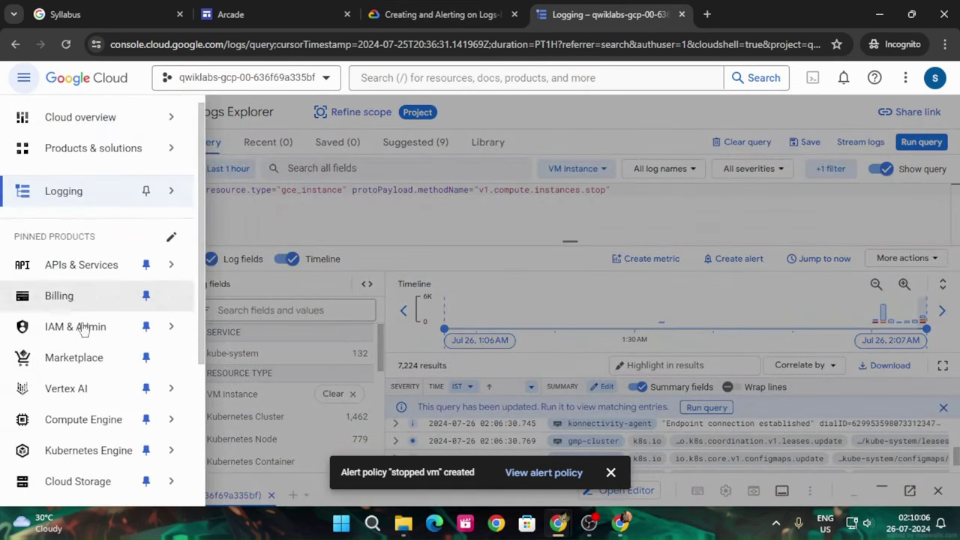
pyautogui.moveTo(113, 421)
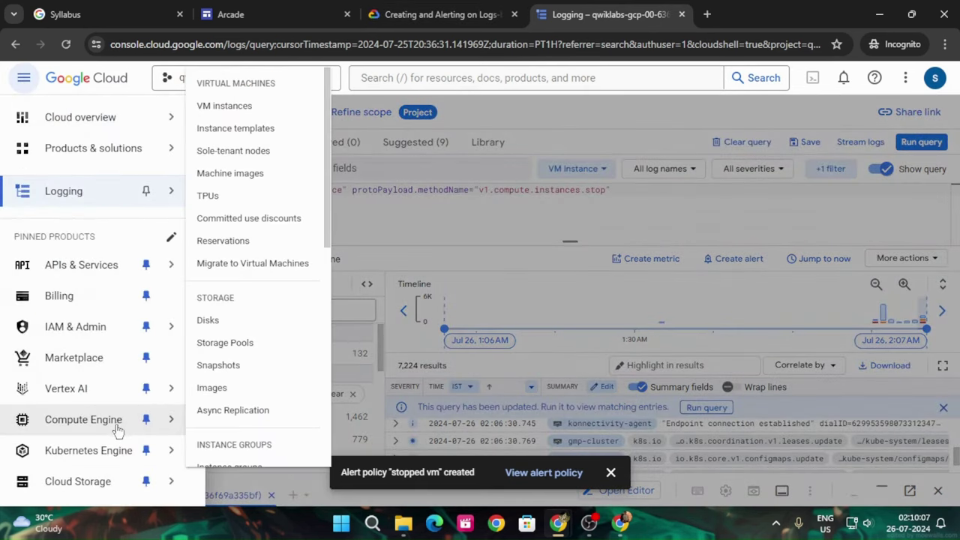
pyautogui.rightClick(224, 105)
pyautogui.click(278, 114)
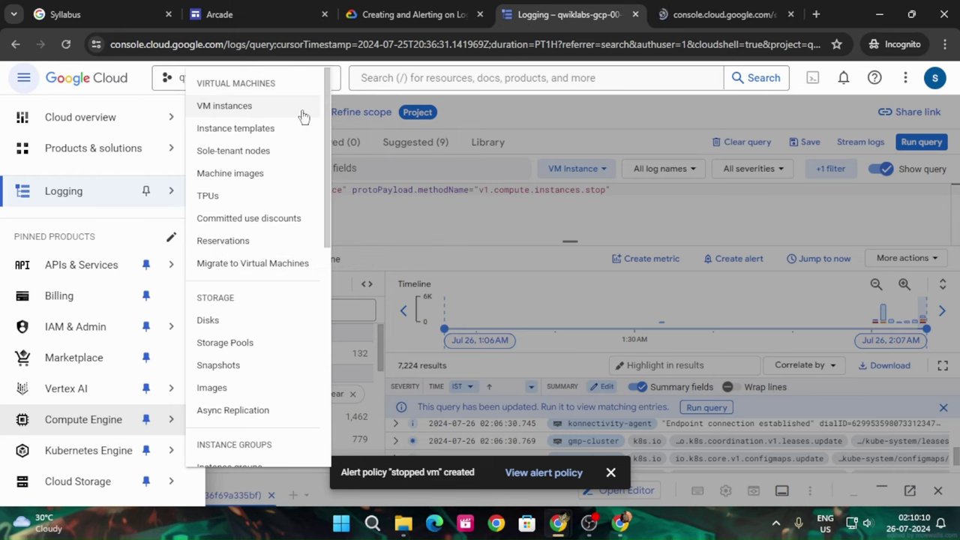
pyautogui.click(724, 12)
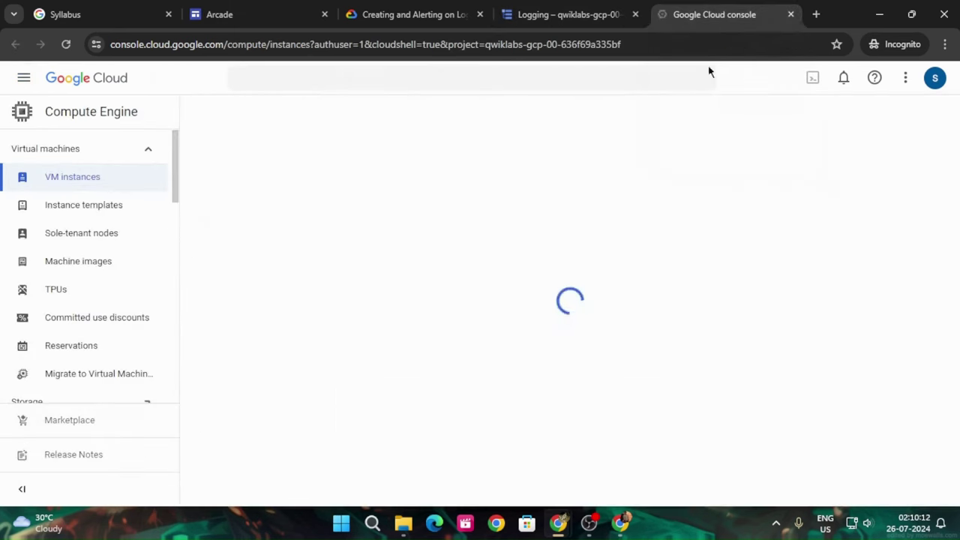
pyautogui.click(383, 12)
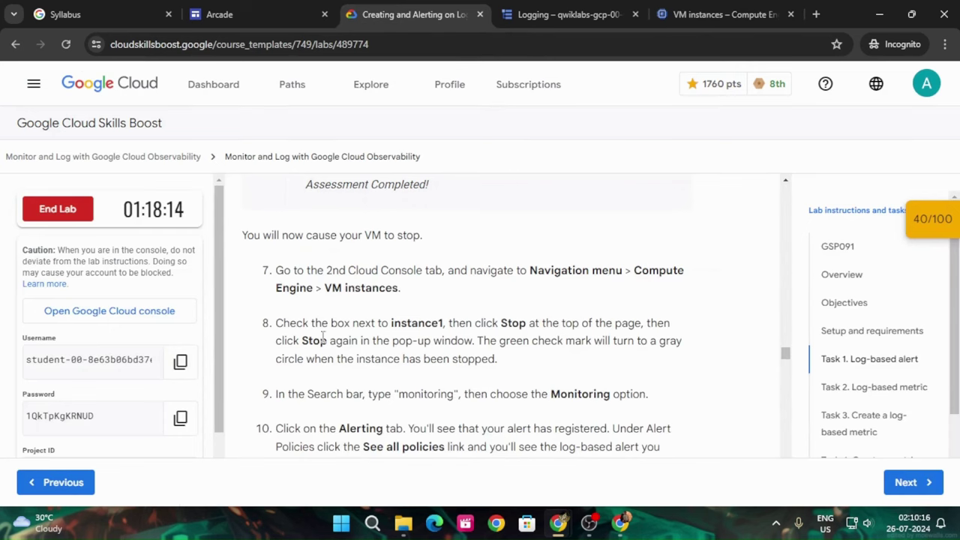
pyautogui.scroll(-2, 464, 330)
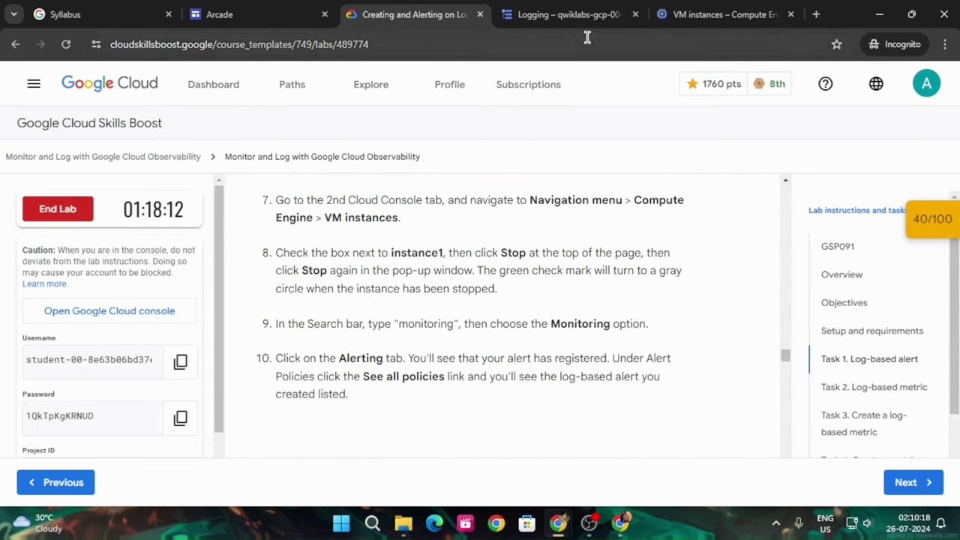
# Select instance1 and stop it, confirming the stop
pyautogui.click(701, 11)
pyautogui.click(940, 79)
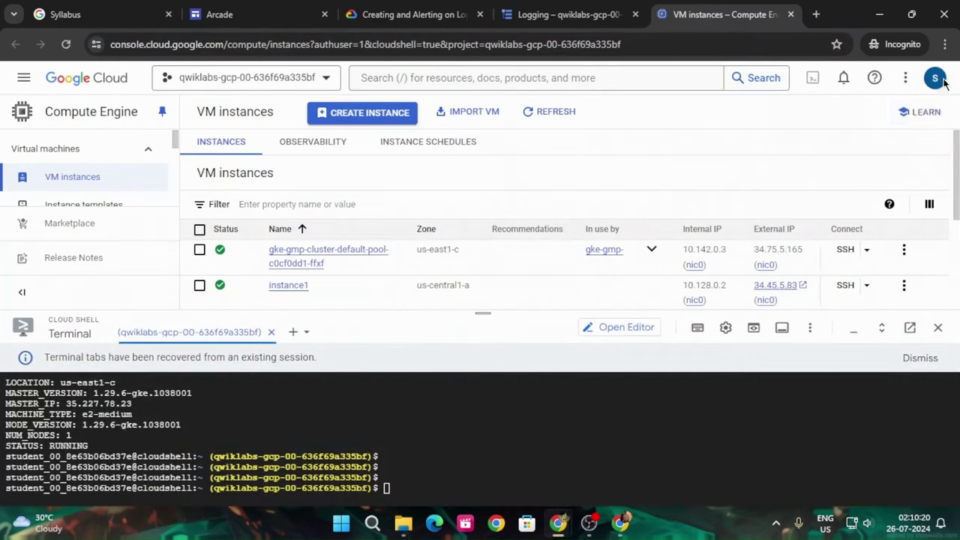
pyautogui.click(200, 285)
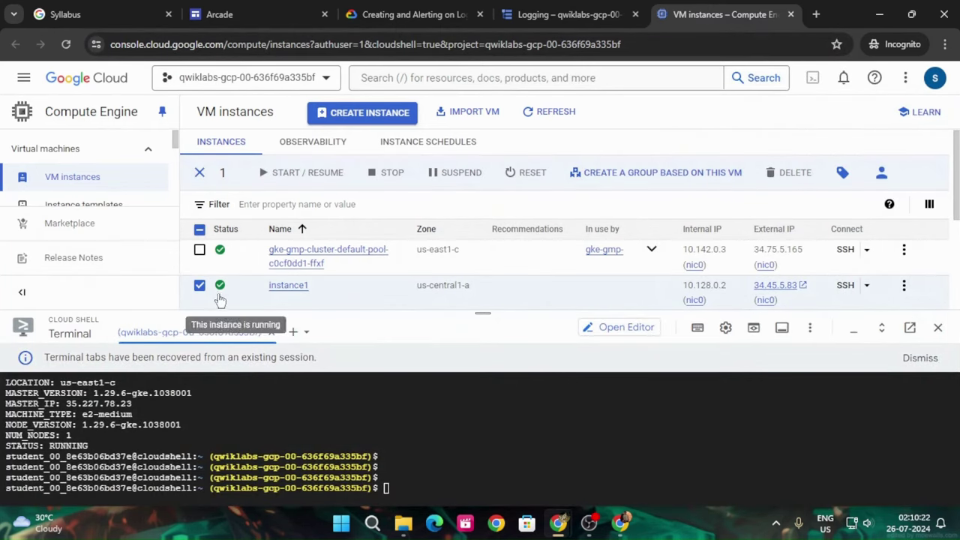
pyautogui.click(388, 176)
pyautogui.click(645, 367)
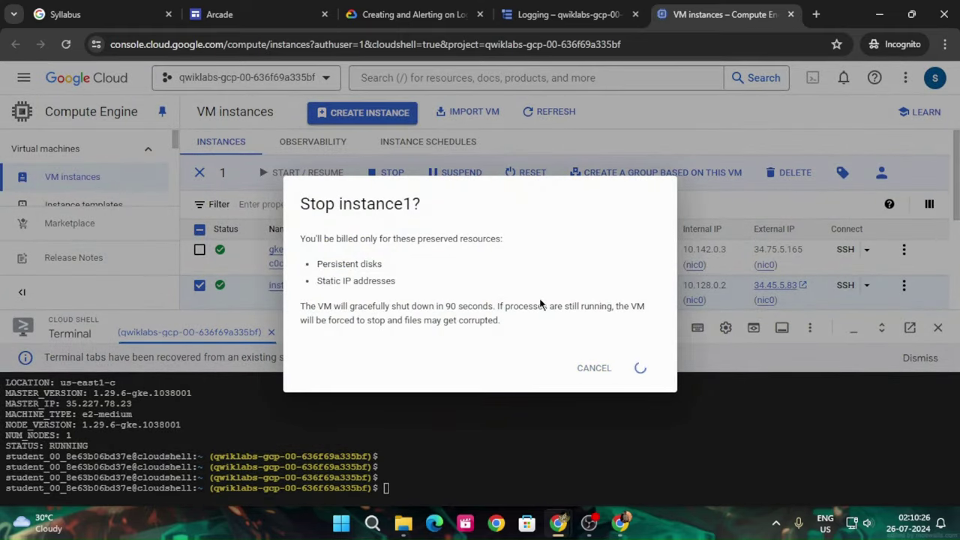
pyautogui.click(413, 15)
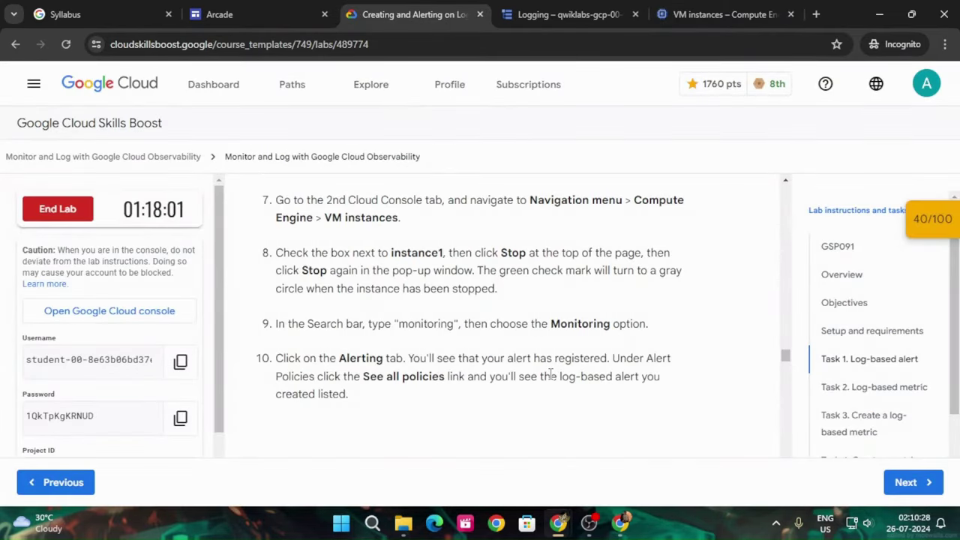
# Scroll to Task 2 Log-based metric and copy 'gcloud container clusters list'
pyautogui.scroll(-1, 550, 373)
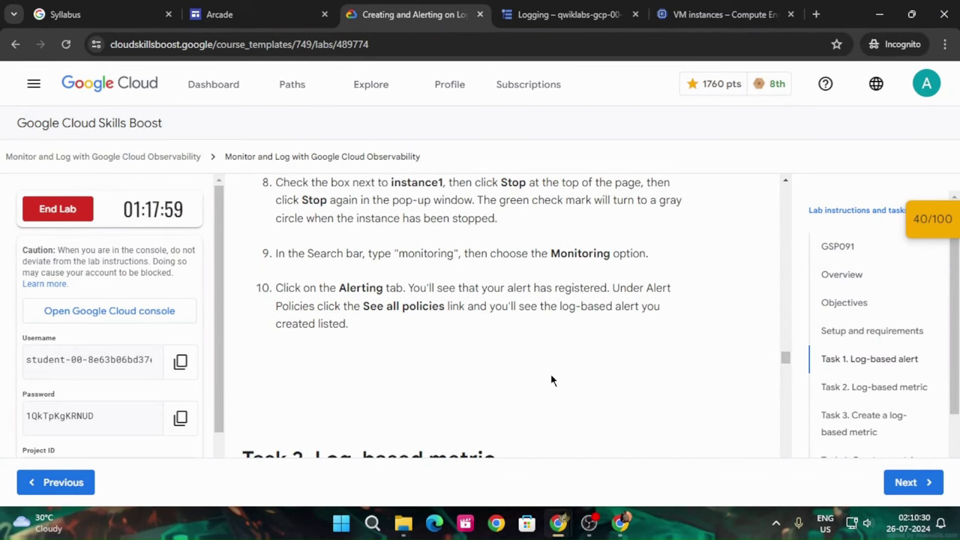
pyautogui.scroll(-4, 458, 330)
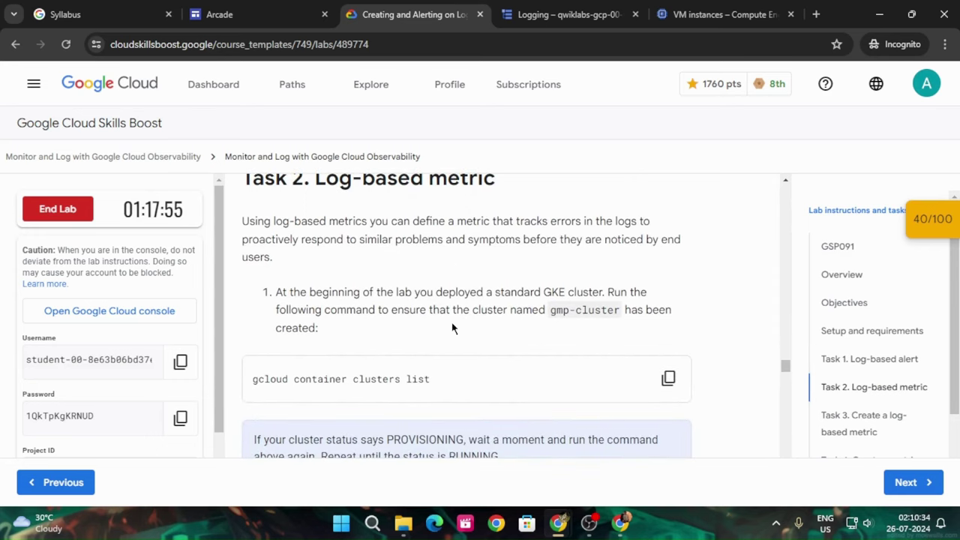
pyautogui.scroll(-2, 452, 328)
pyautogui.click(673, 238)
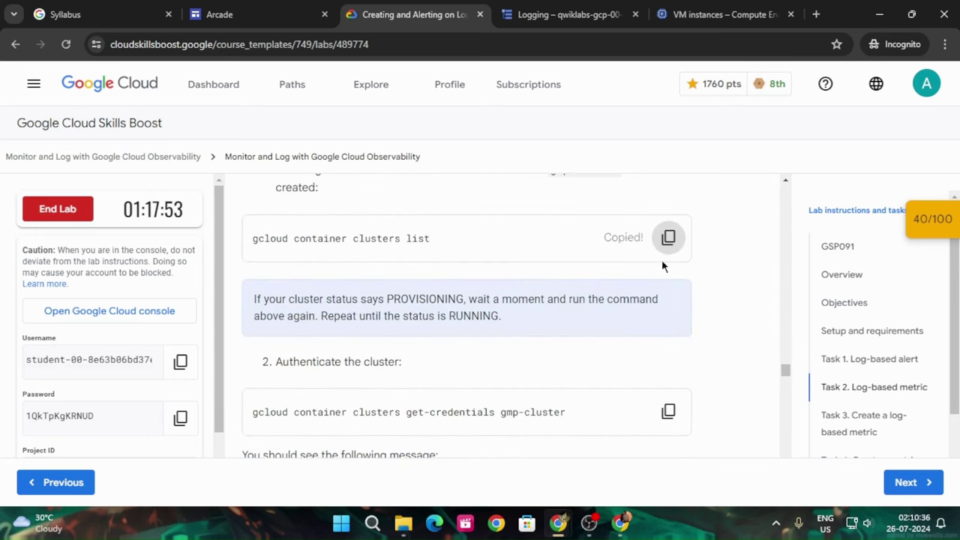
pyautogui.scroll(-1, 604, 322)
# Dismiss the stopping message, enlarge Cloud Shell, refresh VM instances, and check instance1's stop status
pyautogui.click(727, 9)
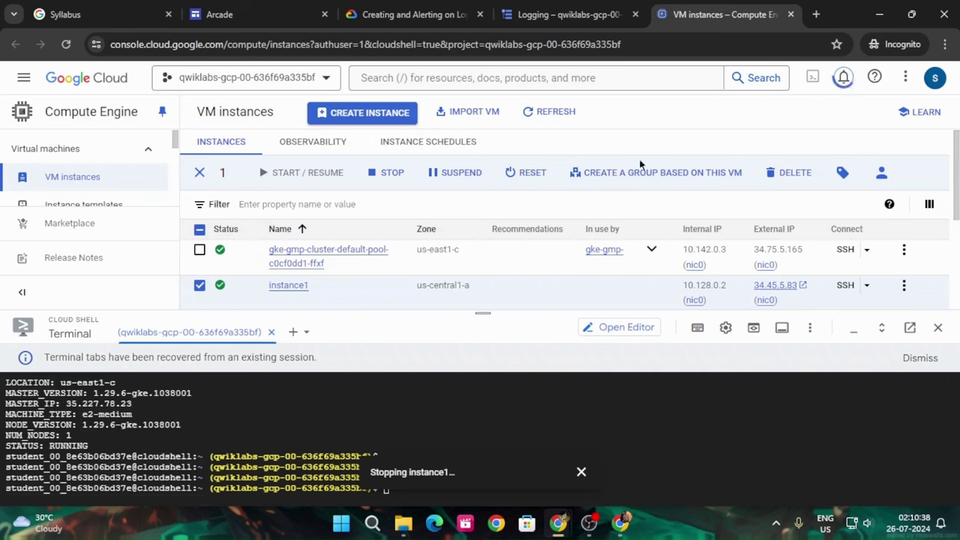
pyautogui.click(579, 470)
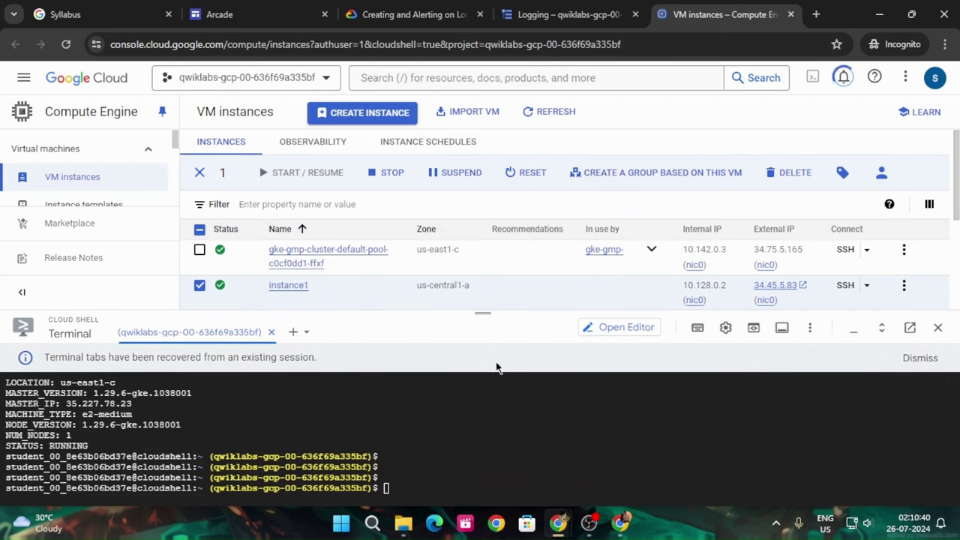
pyautogui.moveTo(486, 313); pyautogui.dragTo(487, 255)
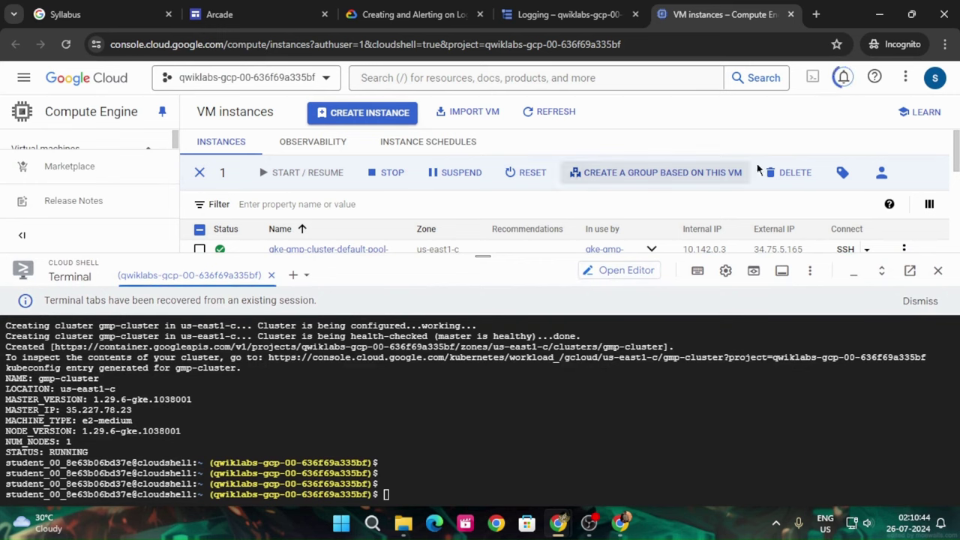
pyautogui.click(845, 78)
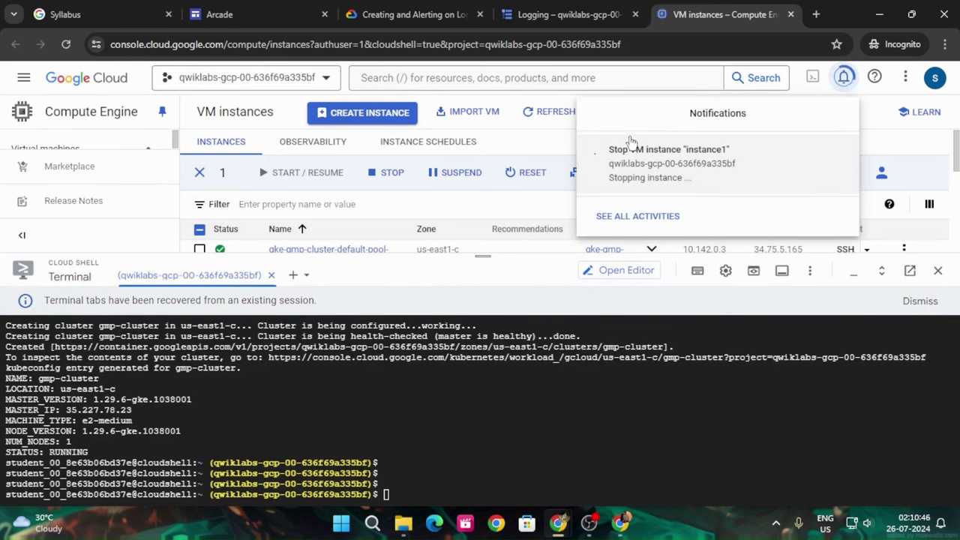
pyautogui.click(543, 119)
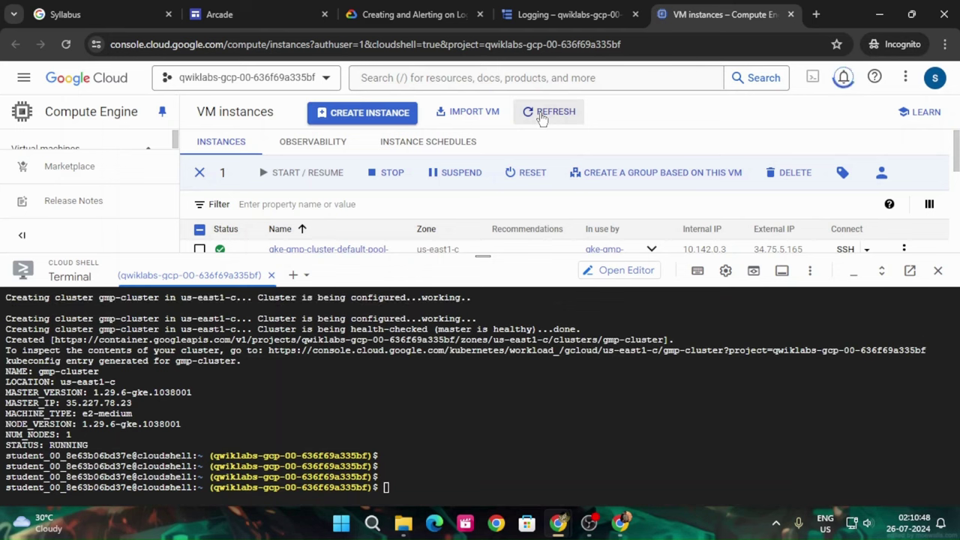
pyautogui.click(543, 119)
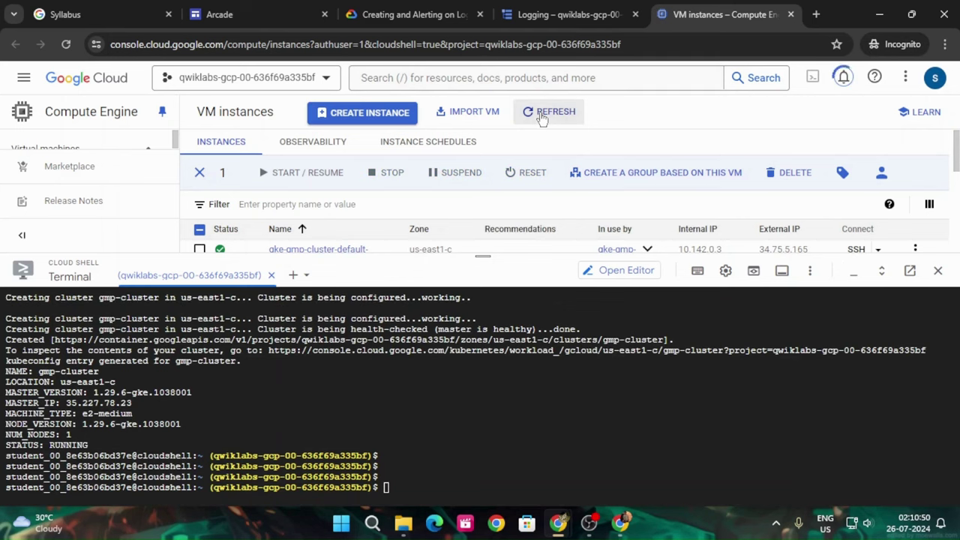
pyautogui.click(843, 78)
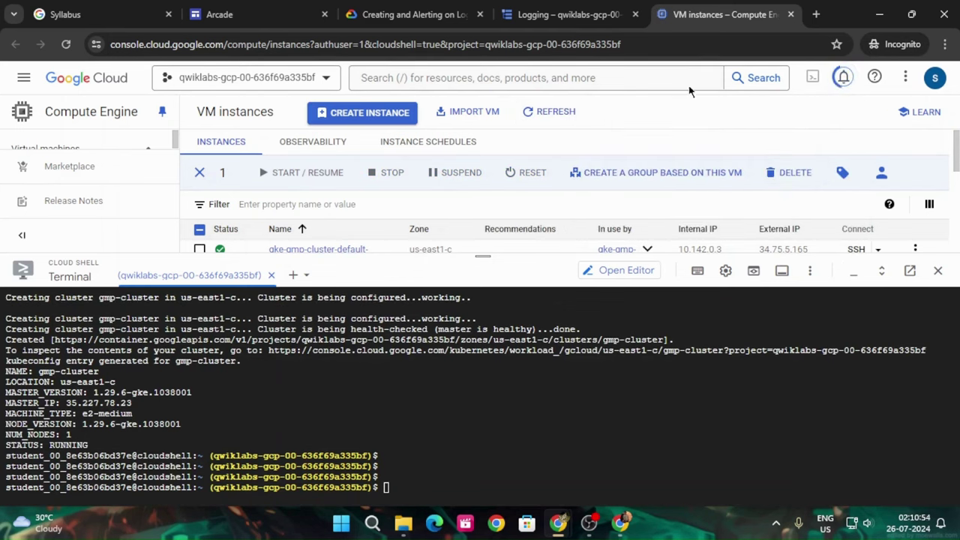
pyautogui.click(413, 14)
# Run 'gcloud container clusters list' in Cloud Shell to confirm gmp-cluster is running
pyautogui.scroll(1, 388, 343)
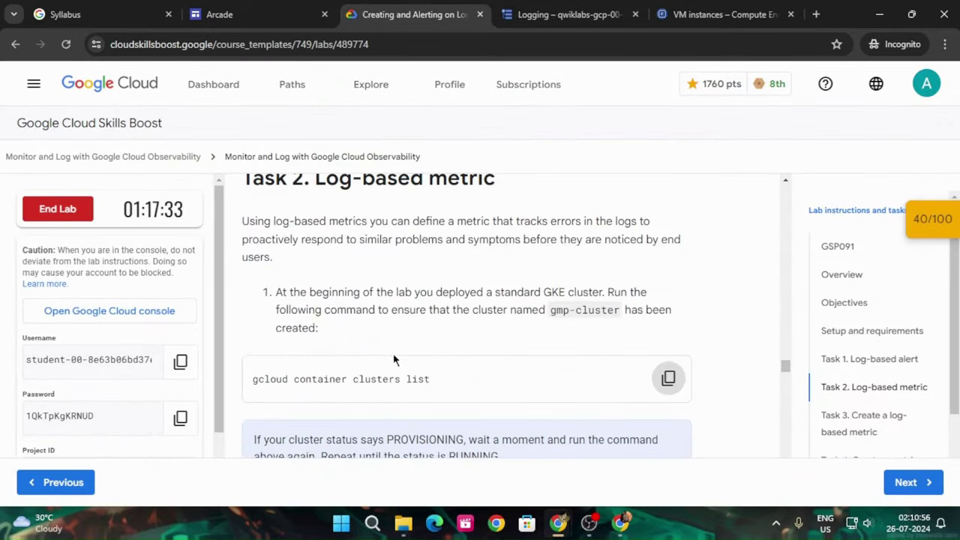
pyautogui.scroll(2, 454, 338)
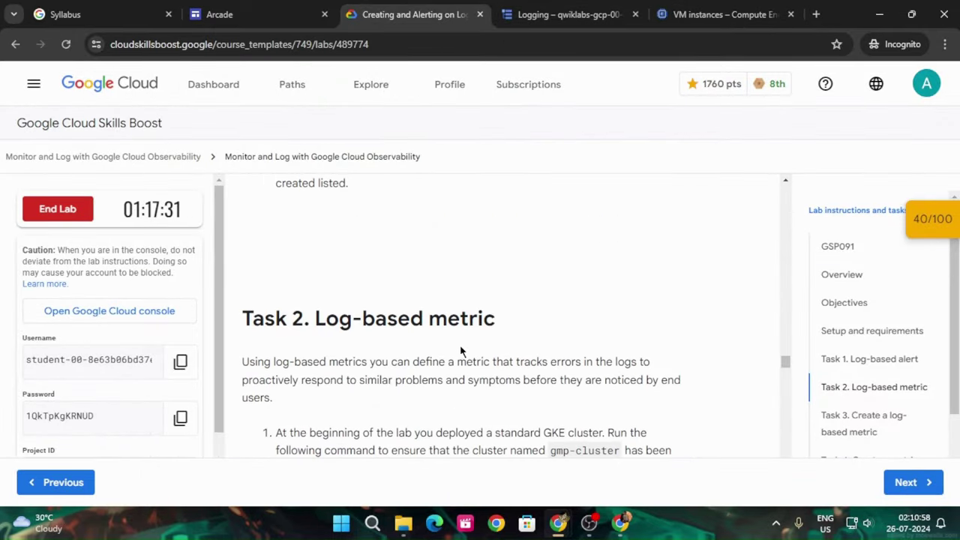
pyautogui.scroll(-2, 460, 351)
pyautogui.click(670, 379)
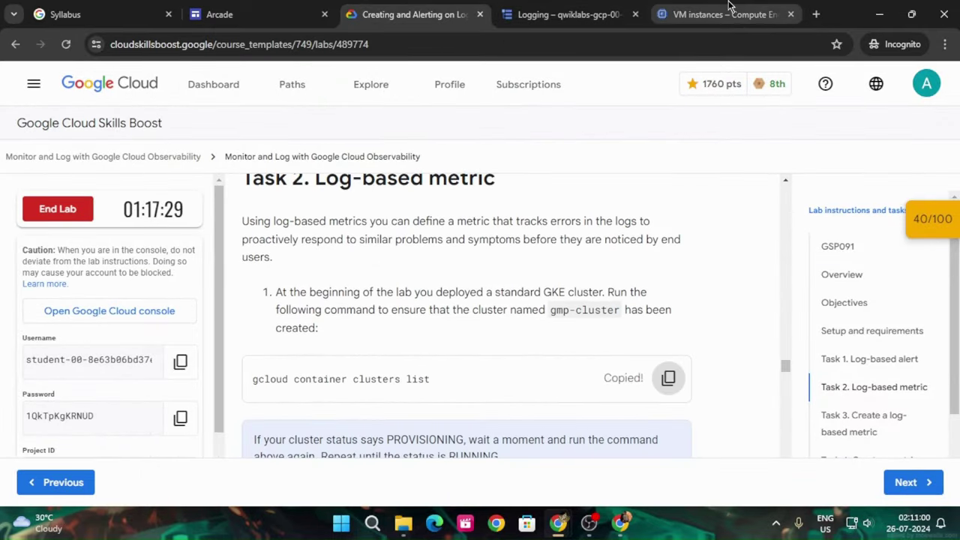
pyautogui.click(730, 9)
pyautogui.click(552, 115)
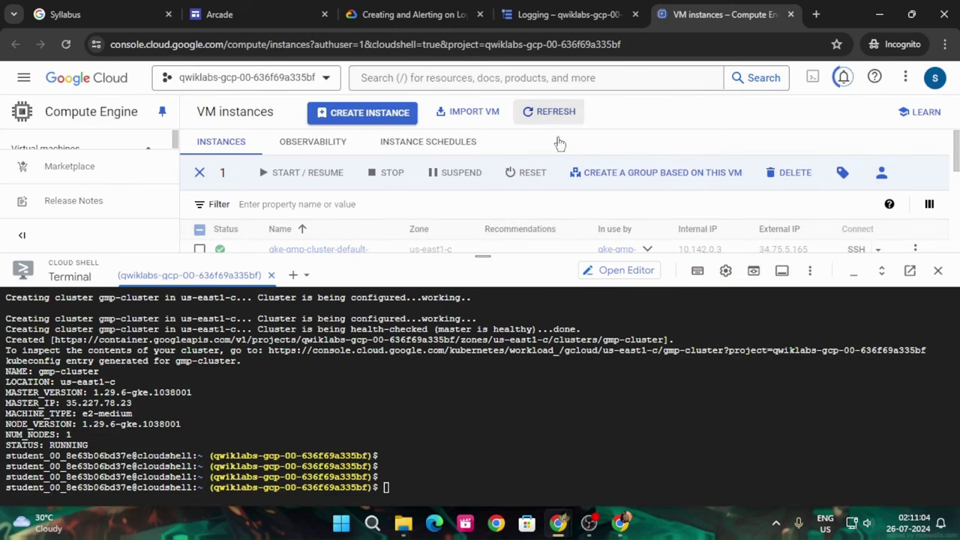
pyautogui.moveTo(482, 255); pyautogui.dragTo(483, 283)
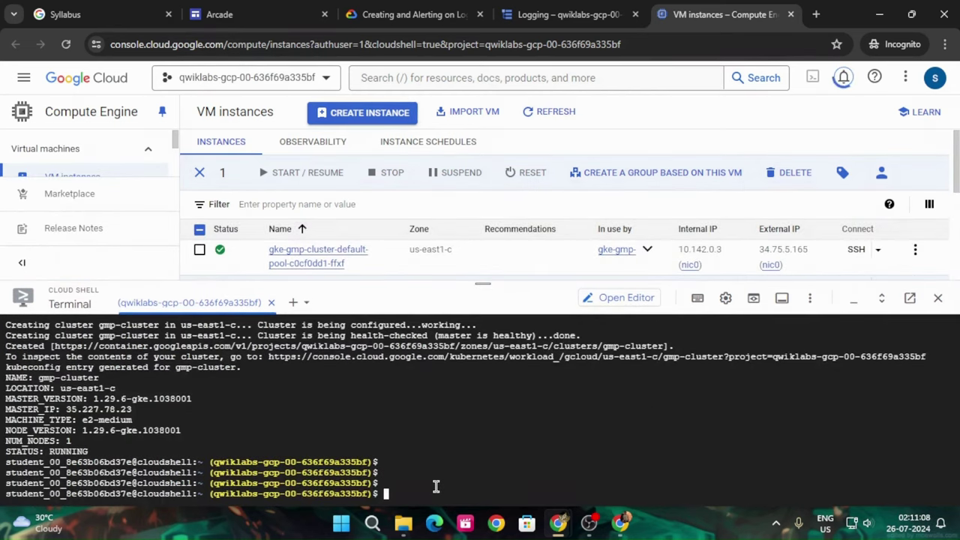
pyautogui.hotkey('ctrl', 'v')
pyautogui.press('Return')
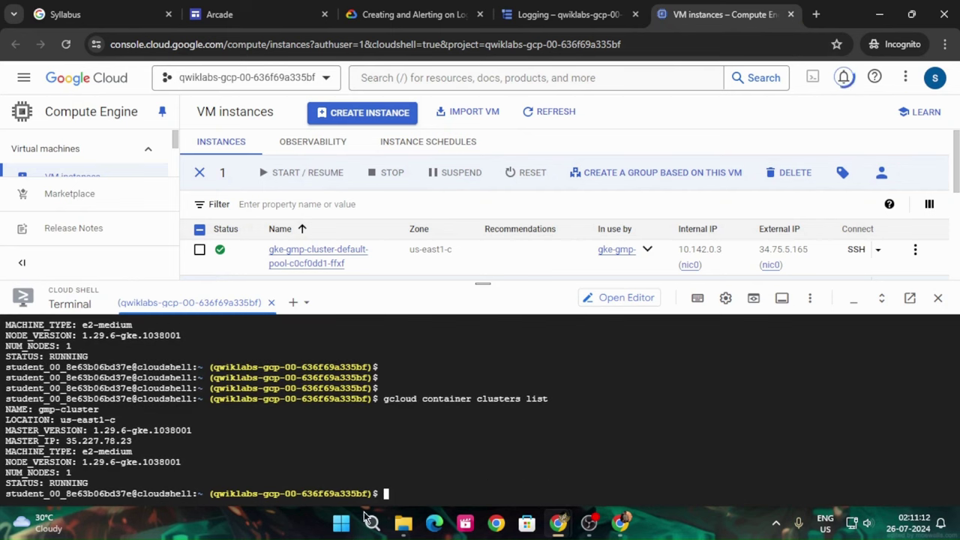
# Fetch gmp-cluster credentials with the get-credentials command in Cloud Shell
pyautogui.click(413, 14)
pyautogui.scroll(-1, 530, 328)
pyautogui.scroll(-3, 531, 328)
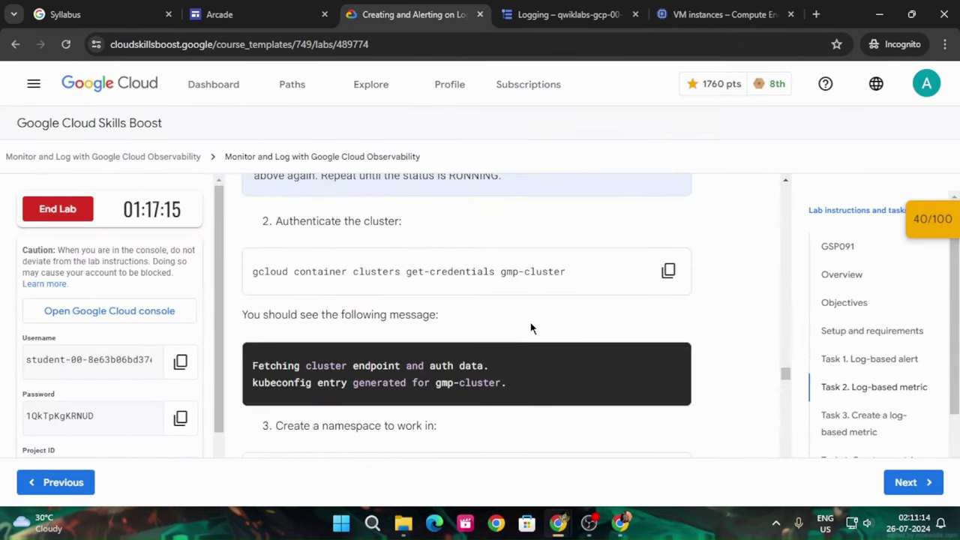
pyautogui.click(668, 270)
pyautogui.click(675, 14)
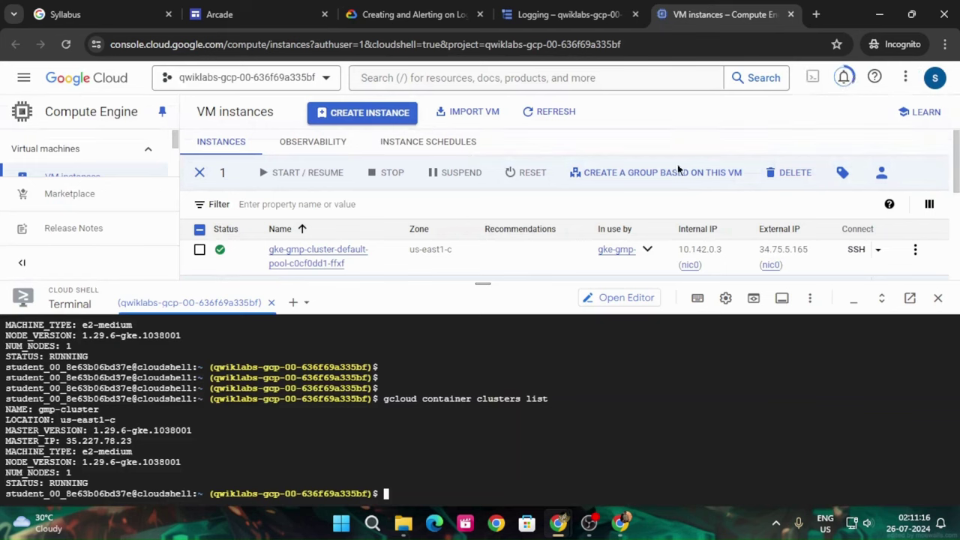
pyautogui.hotkey('ctrl', 'v')
pyautogui.press('Return')
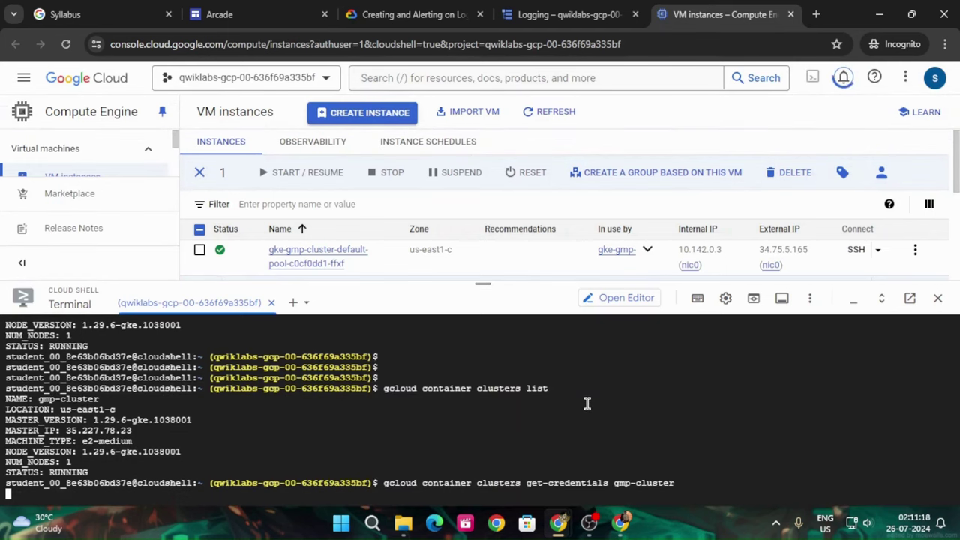
# Create the gmp-test namespace with kubectl create ns
pyautogui.scroll(-3, 605, 346)
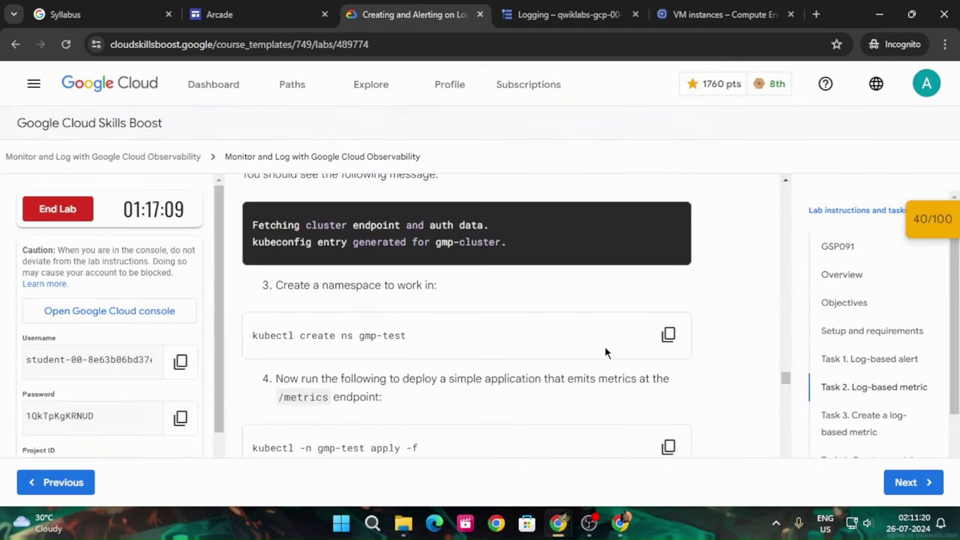
pyautogui.click(666, 267)
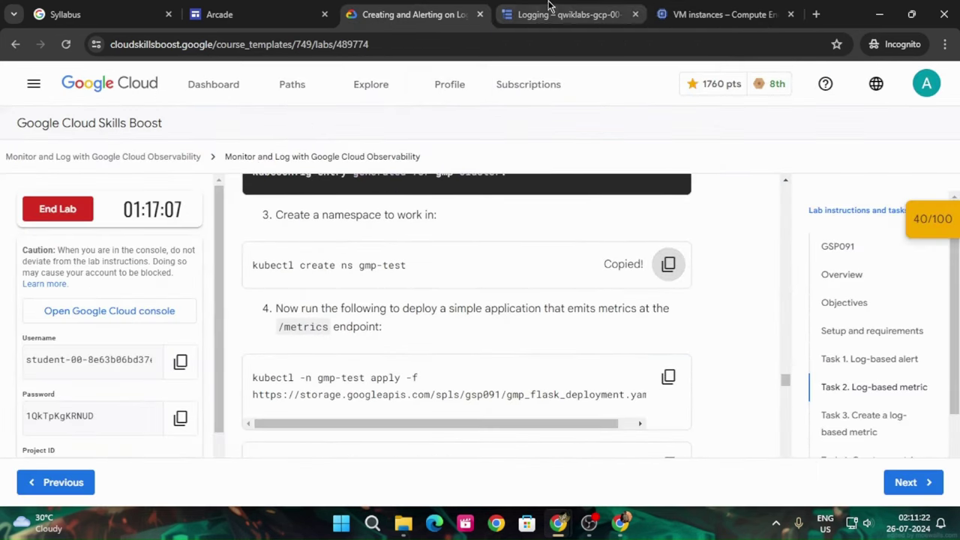
pyautogui.click(697, 14)
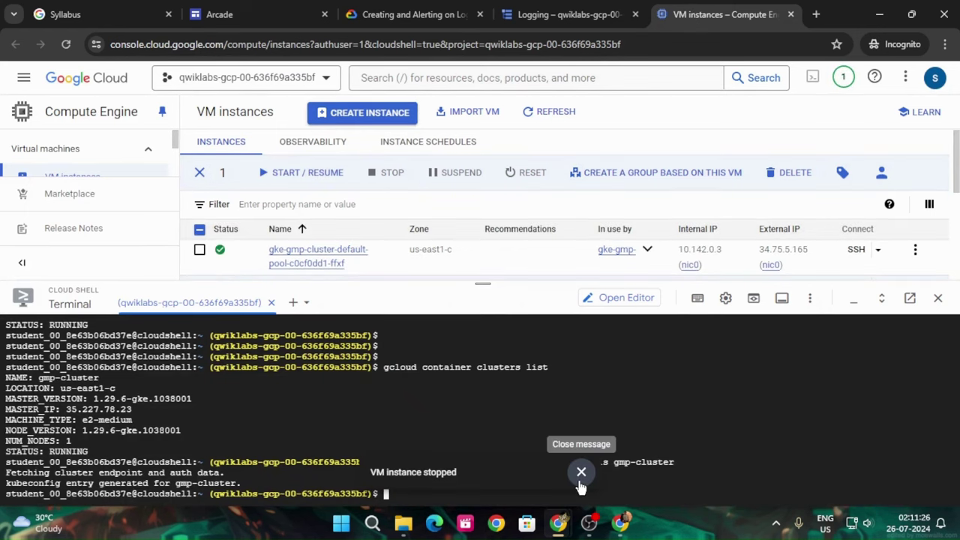
pyautogui.click(581, 471)
pyautogui.hotkey('ctrl', 'v')
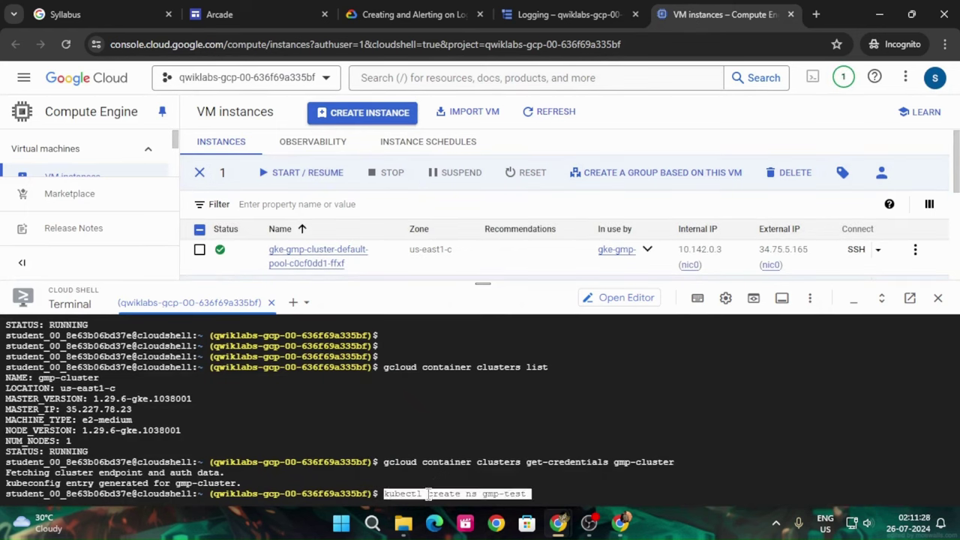
pyautogui.press('Return')
# Deploy the Flask application to gmp-test by applying gmp_flask_deployment
pyautogui.click(441, 8)
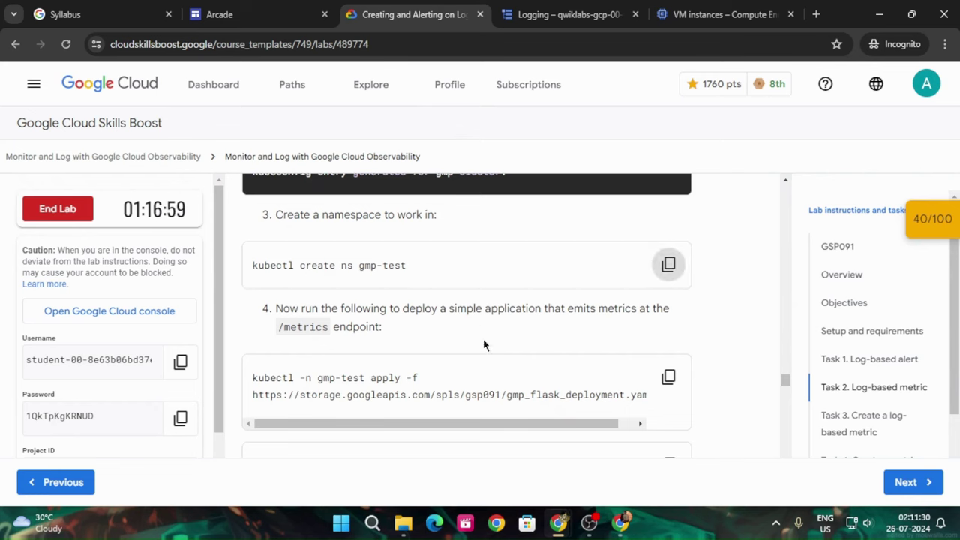
pyautogui.scroll(-1, 525, 315)
pyautogui.click(669, 307)
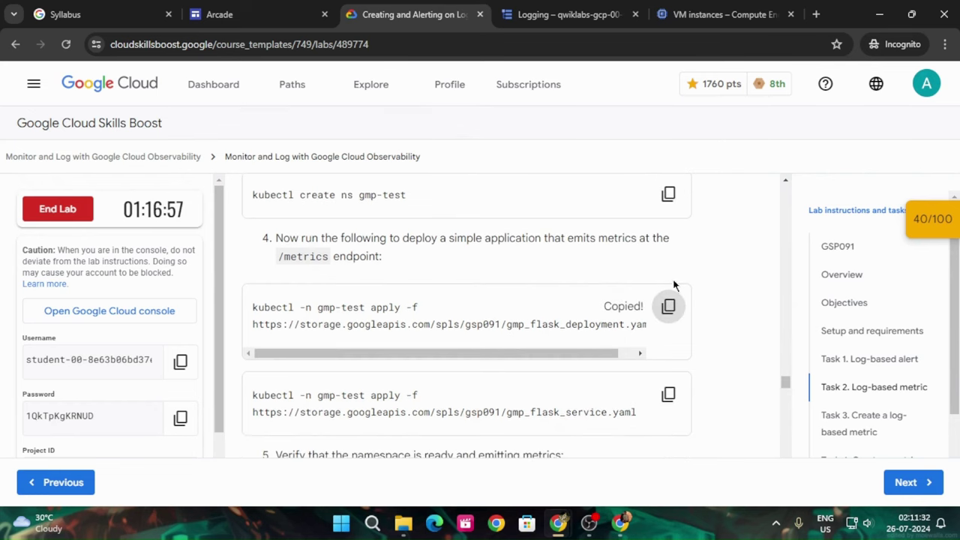
pyautogui.click(705, 14)
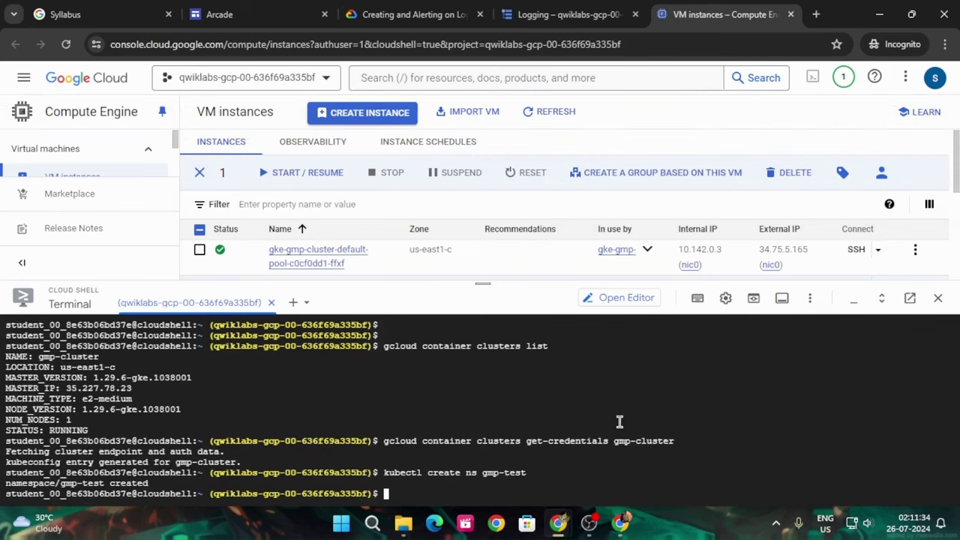
pyautogui.hotkey('ctrl', 'v')
pyautogui.press('Return')
pyautogui.click(412, 14)
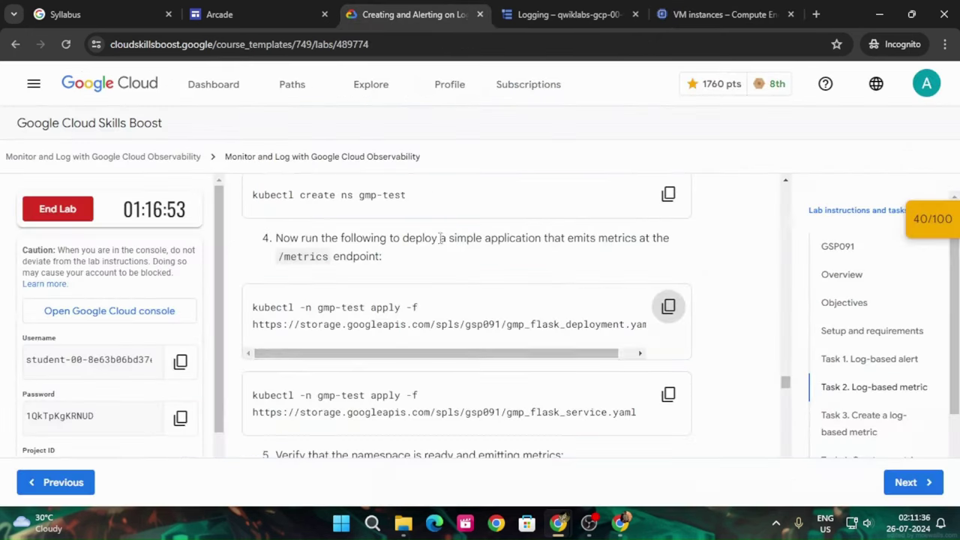
pyautogui.scroll(-2, 513, 392)
# Create the hello service in gmp-test by applying gmp_flask_service
pyautogui.click(668, 255)
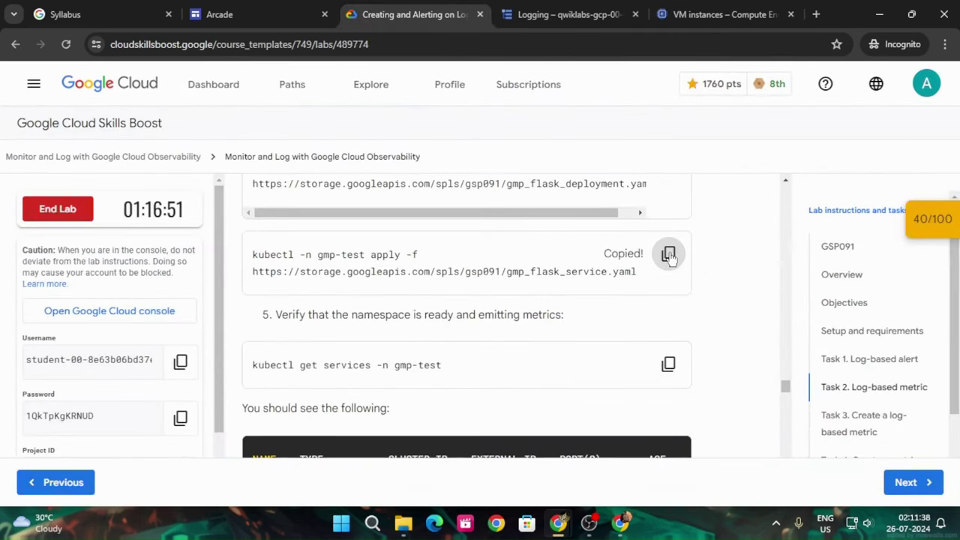
pyautogui.click(712, 14)
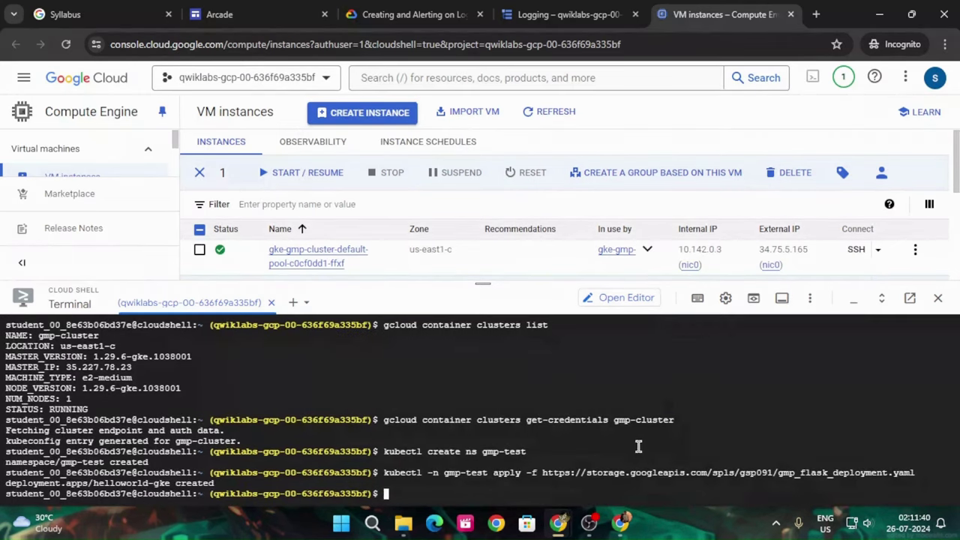
pyautogui.hotkey('ctrl', 'v')
pyautogui.press('Return')
# List the gmp-test services with kubectl get services, then run the deploy-app progress check
pyautogui.click(420, 14)
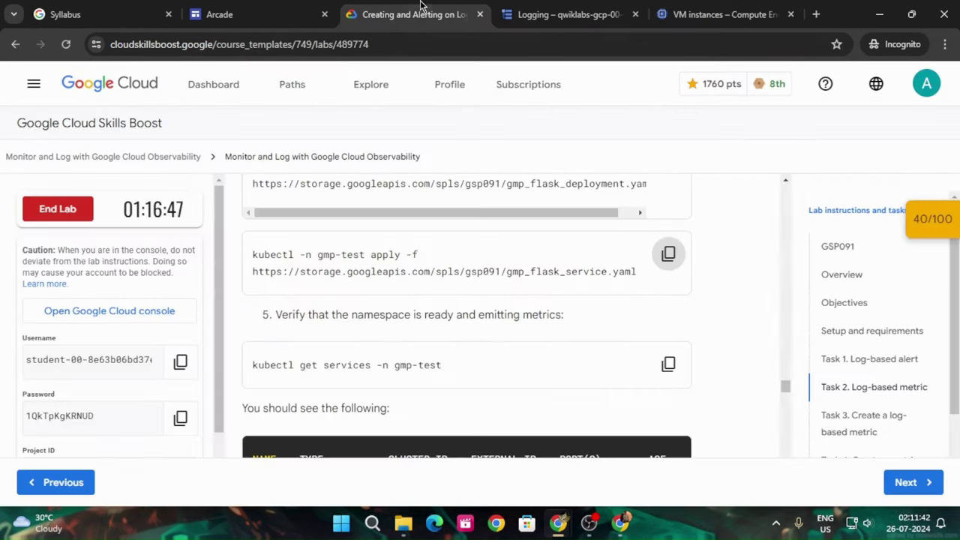
pyautogui.click(668, 365)
pyautogui.scroll(-4, 645, 364)
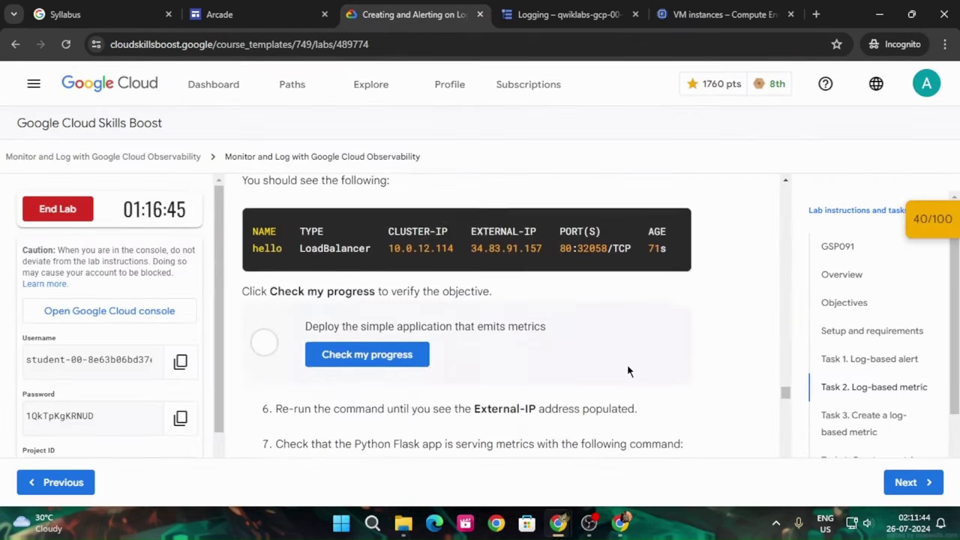
pyautogui.click(693, 10)
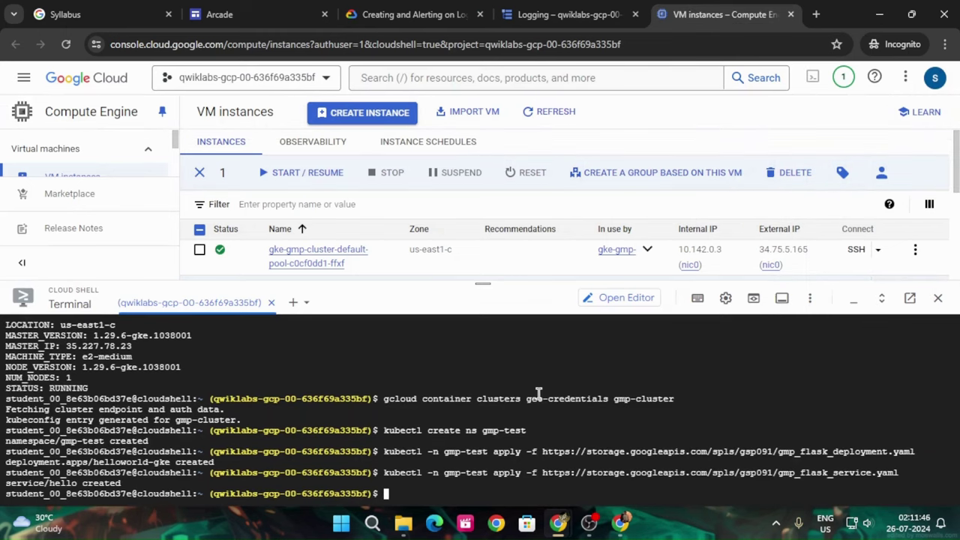
pyautogui.hotkey('ctrl', 'v')
pyautogui.press('Return')
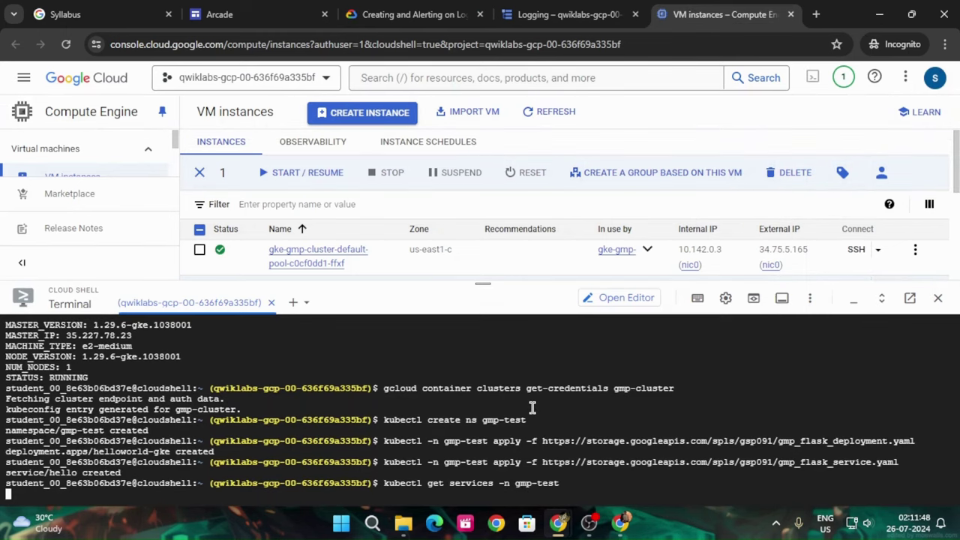
pyautogui.click(405, 14)
pyautogui.click(366, 301)
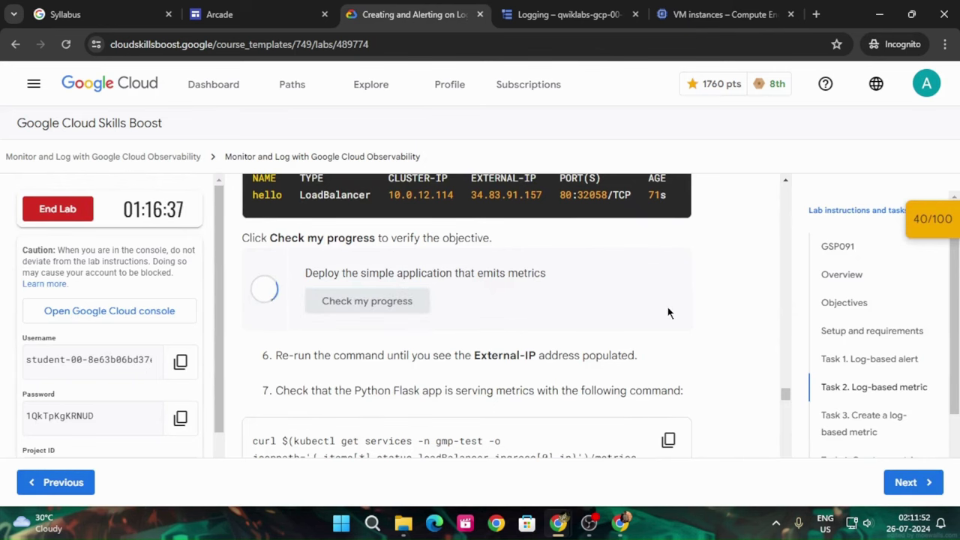
# Rerun 'kubectl get services -n gmp-test' in Cloud Shell to look for an external IP
pyautogui.scroll(-1, 667, 315)
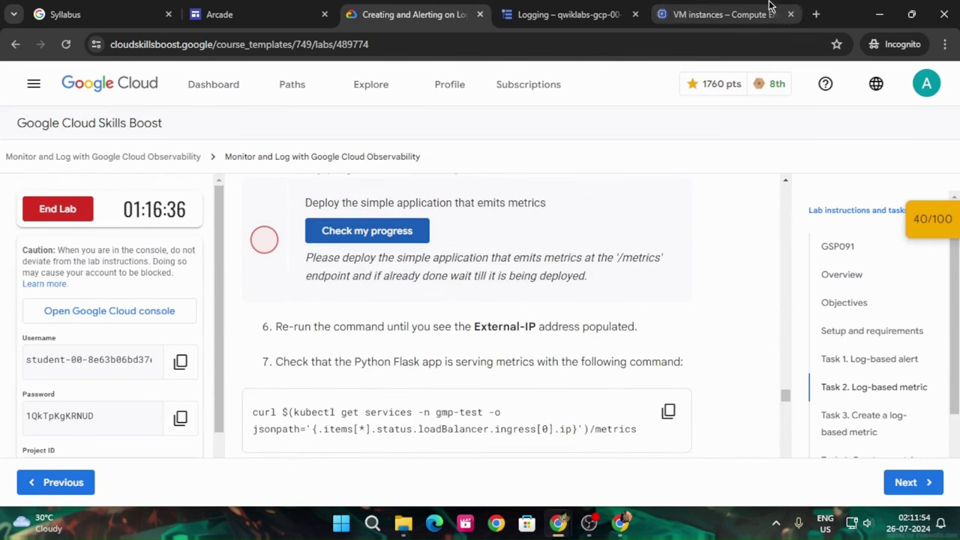
pyautogui.click(705, 14)
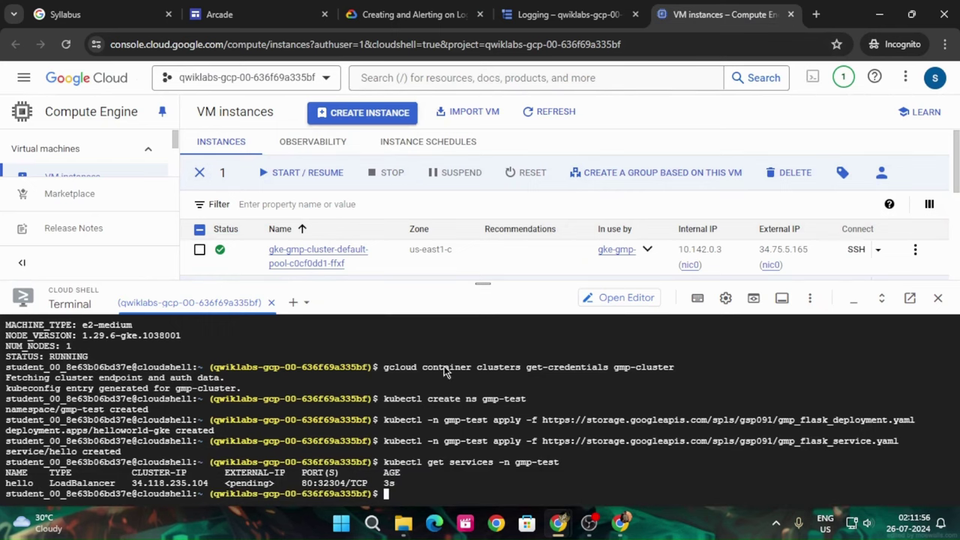
pyautogui.press('Up')
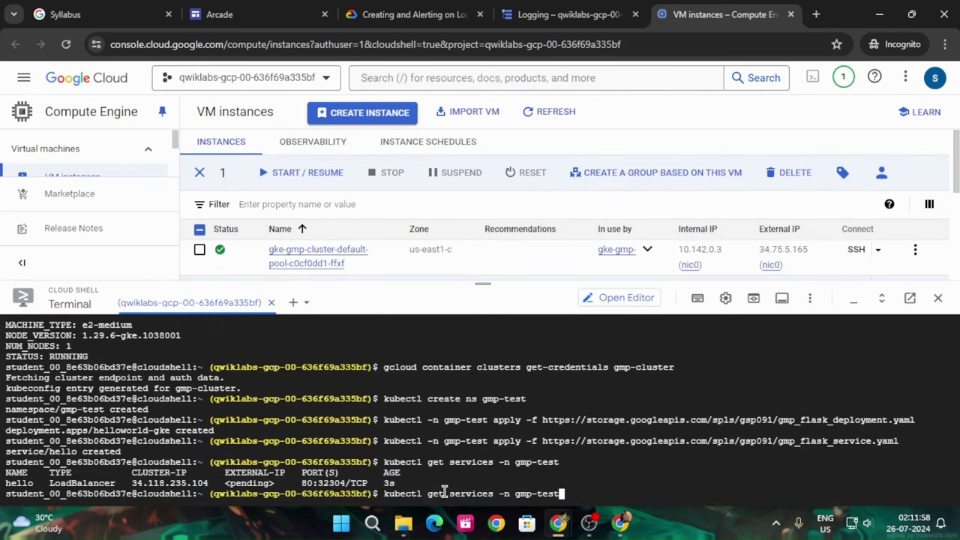
pyautogui.press('Return')
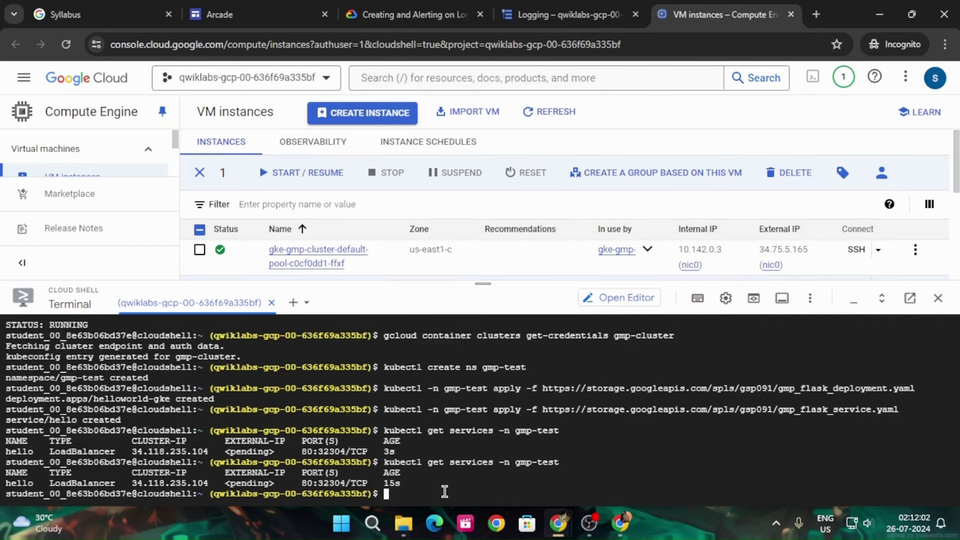
pyautogui.click(413, 14)
pyautogui.scroll(2, 521, 270)
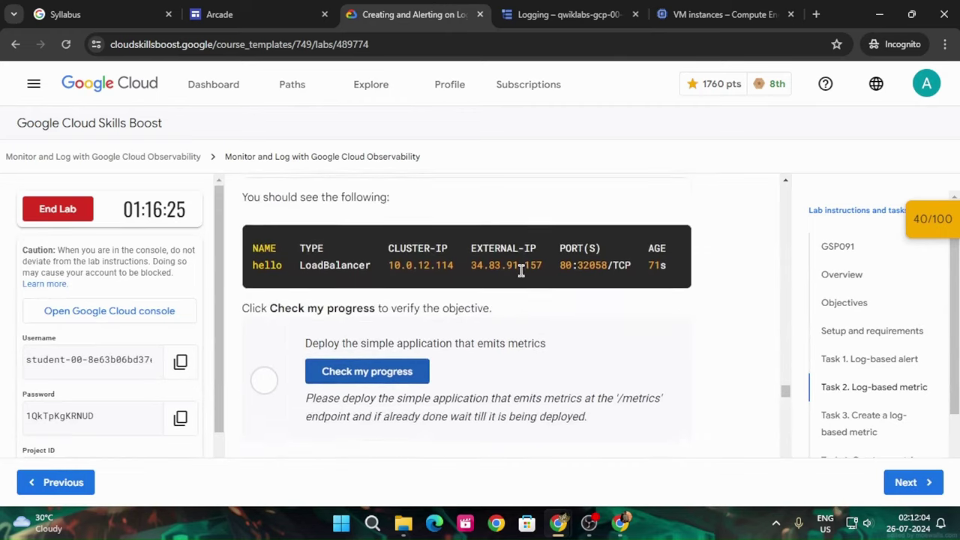
pyautogui.scroll(1, 521, 270)
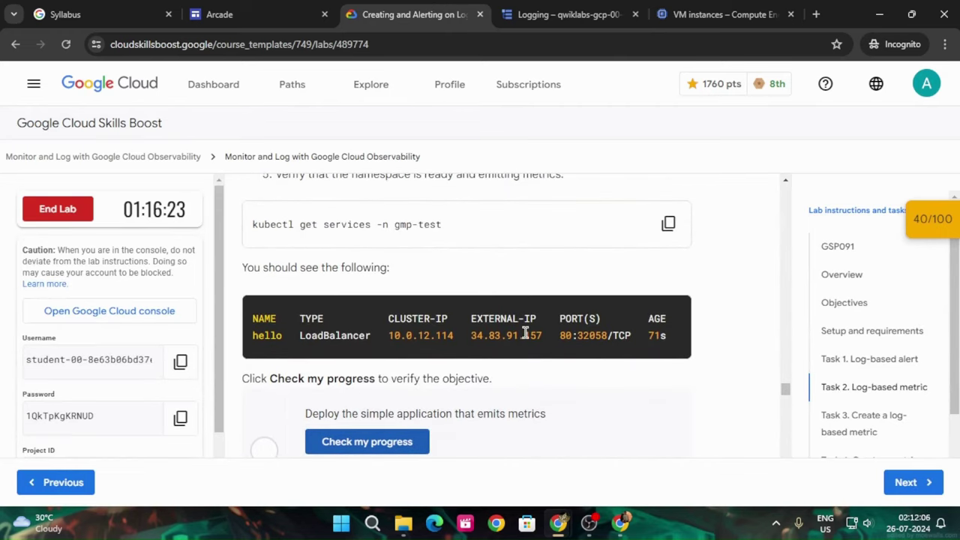
pyautogui.scroll(2, 526, 333)
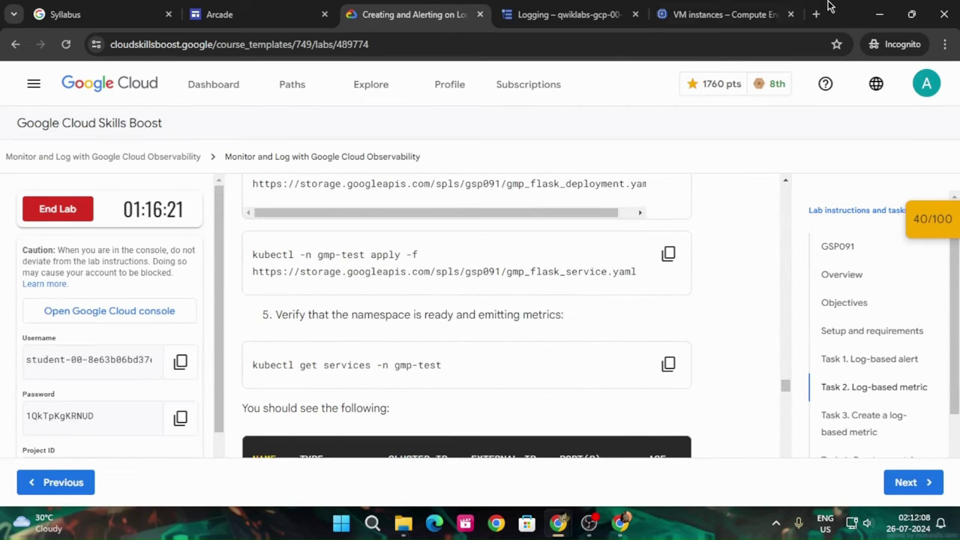
pyautogui.click(720, 14)
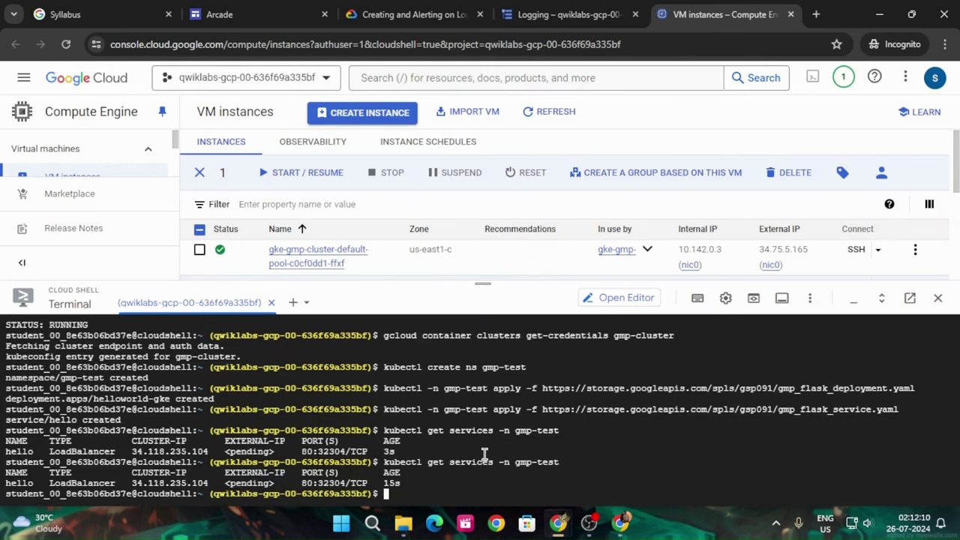
pyautogui.press('Up')
pyautogui.press('Return')
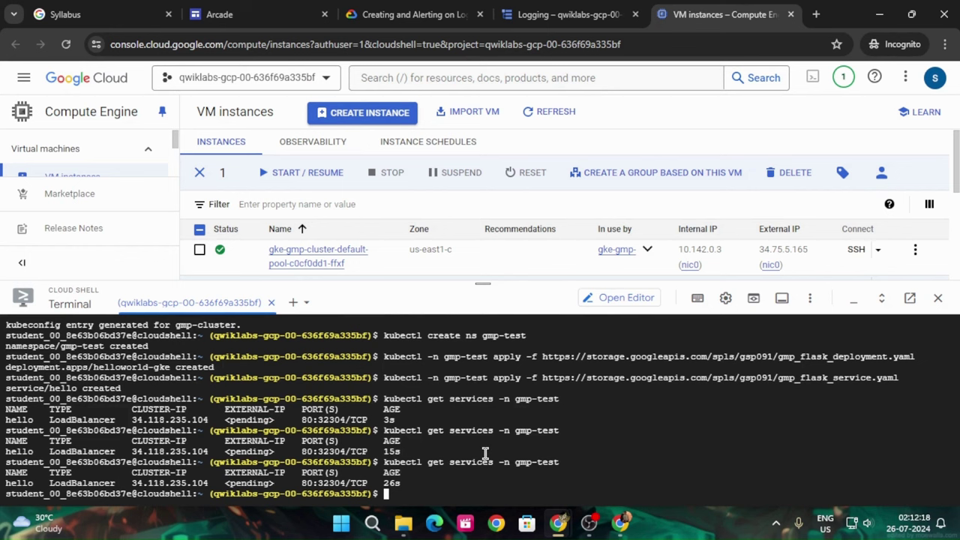
# Recheck the deploy-app objective and rerun the services check until external IP 35.237.110.71 shows
pyautogui.press('Up')
pyautogui.press('Return')
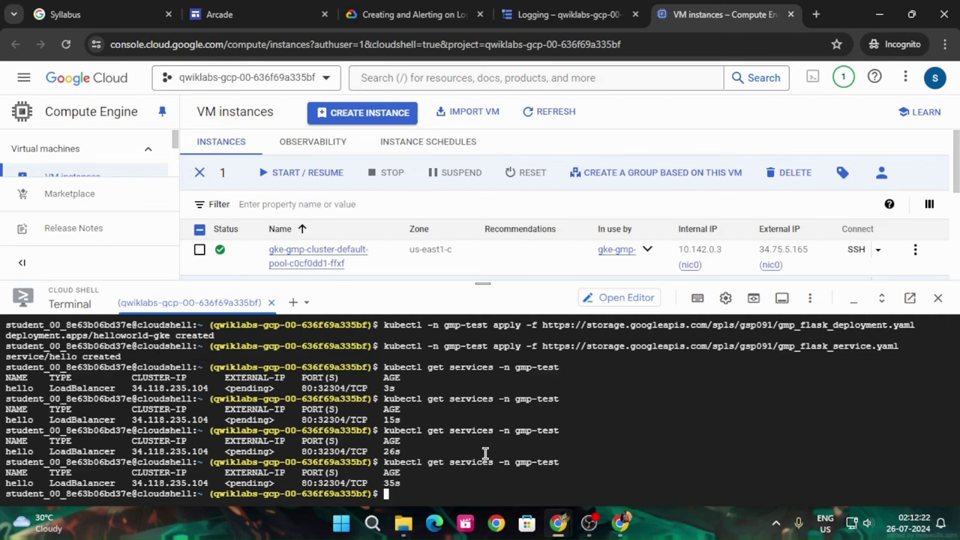
pyautogui.click(414, 14)
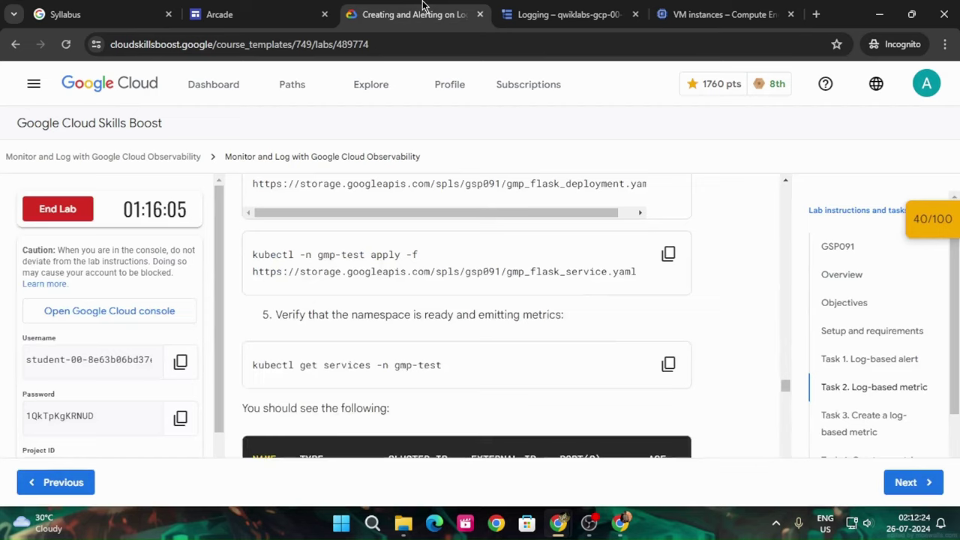
pyautogui.scroll(4, 549, 358)
pyautogui.scroll(-3, 549, 358)
pyautogui.scroll(-2, 550, 366)
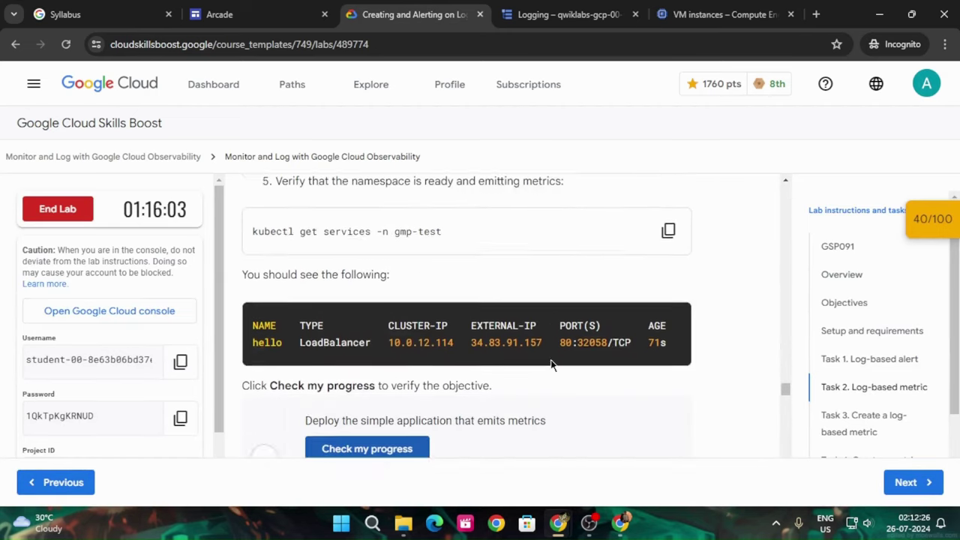
pyautogui.click(367, 371)
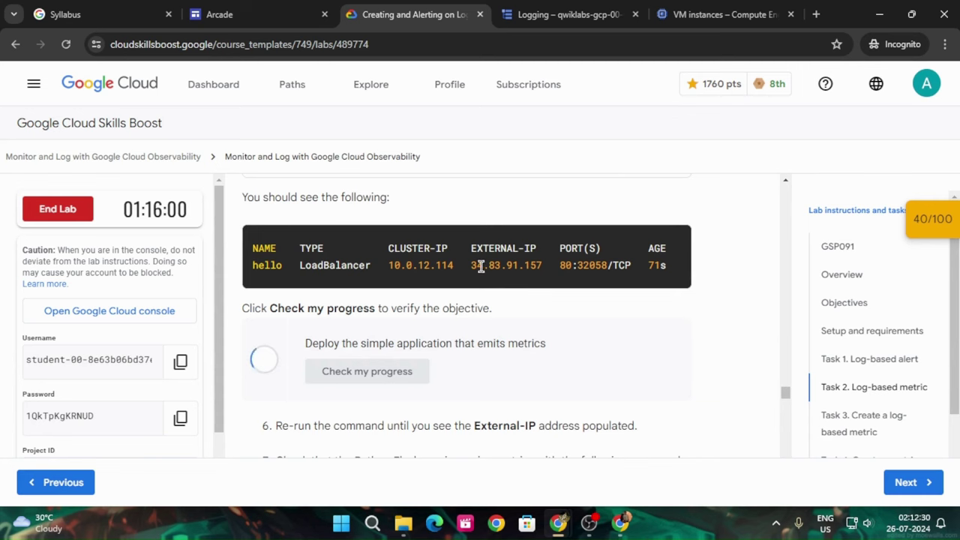
pyautogui.click(712, 14)
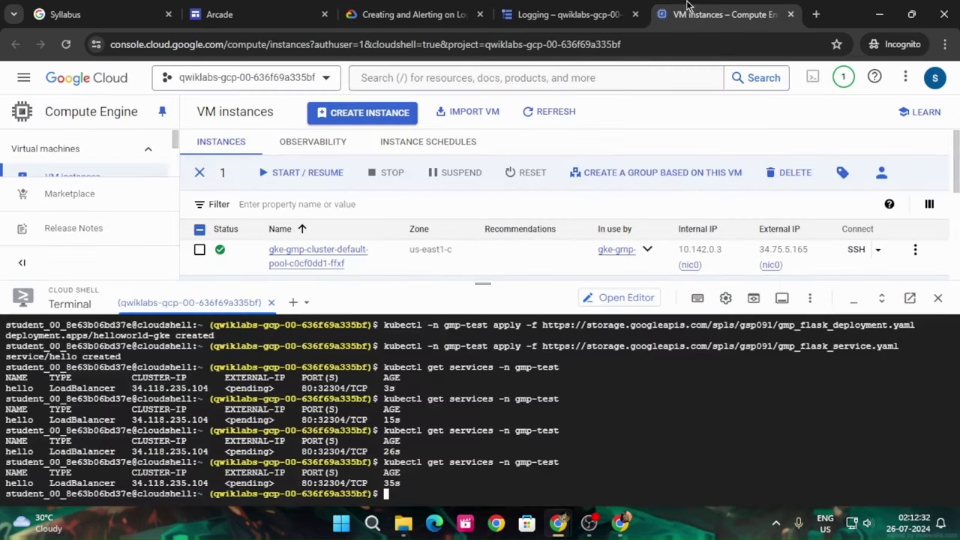
pyautogui.press('Up')
pyautogui.press('Return')
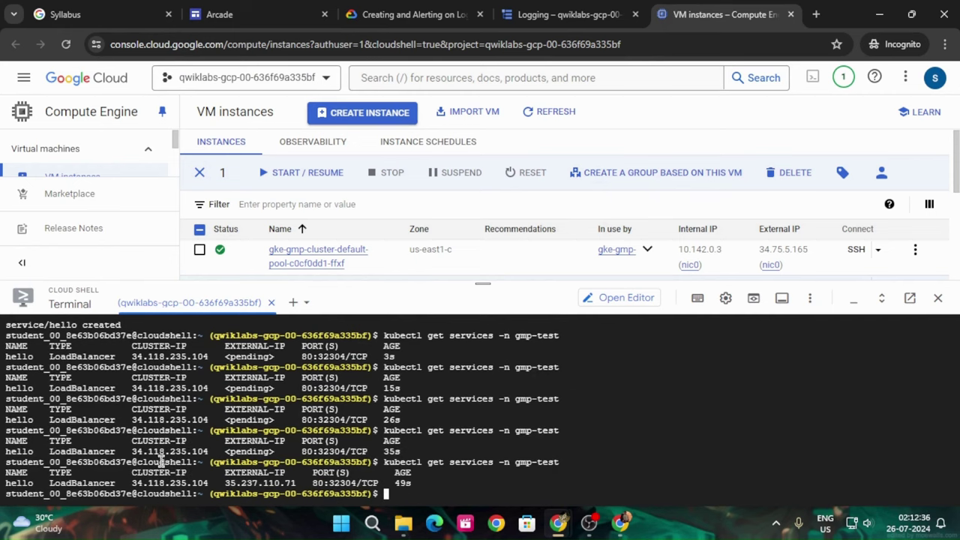
# Run the step 7 curl command against the hello app's metrics endpoint in Cloud Shell
pyautogui.click(413, 14)
pyautogui.scroll(-4, 665, 261)
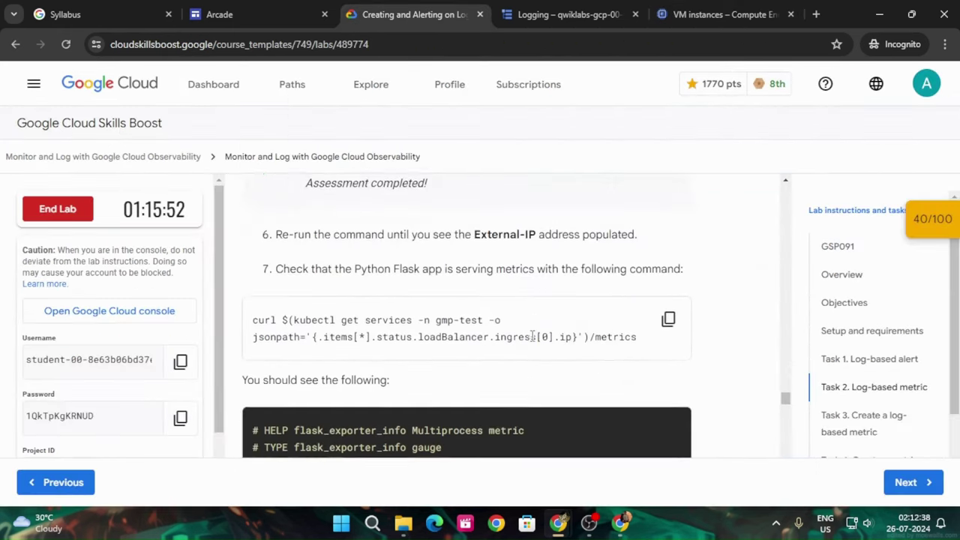
pyautogui.click(667, 256)
pyautogui.click(721, 14)
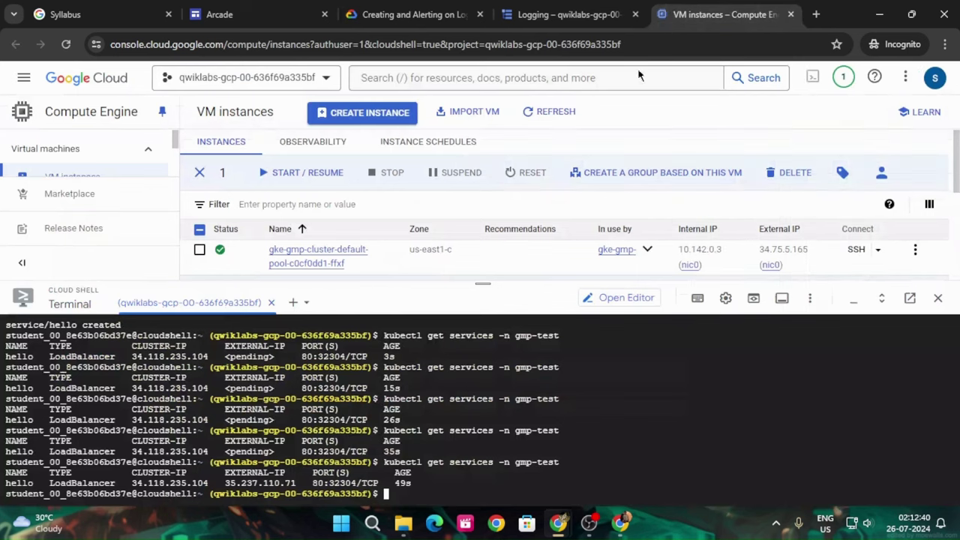
pyautogui.hotkey('ctrl', 'v')
pyautogui.press('Return')
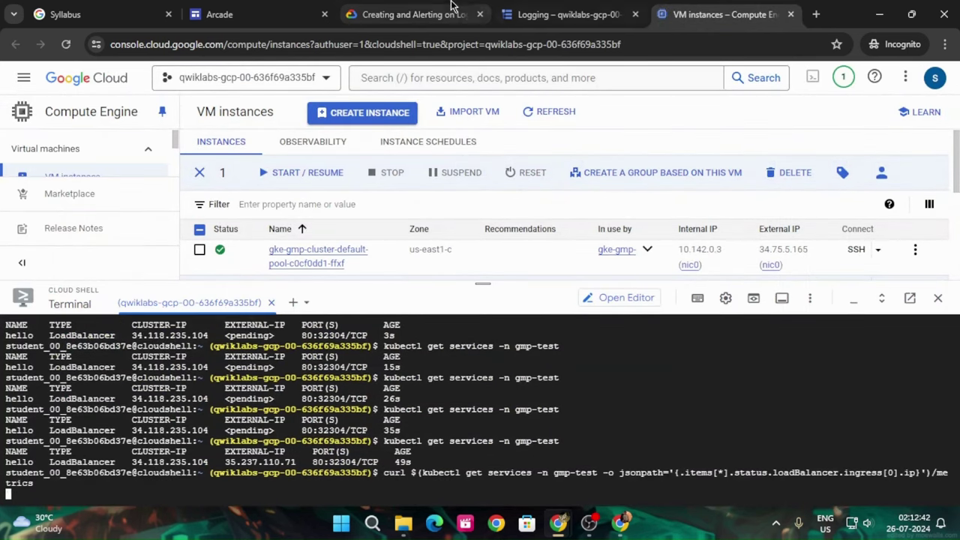
# Verify the simple application checkpoint to reach 50/100, then go back to Logs Explorer
pyautogui.click(398, 15)
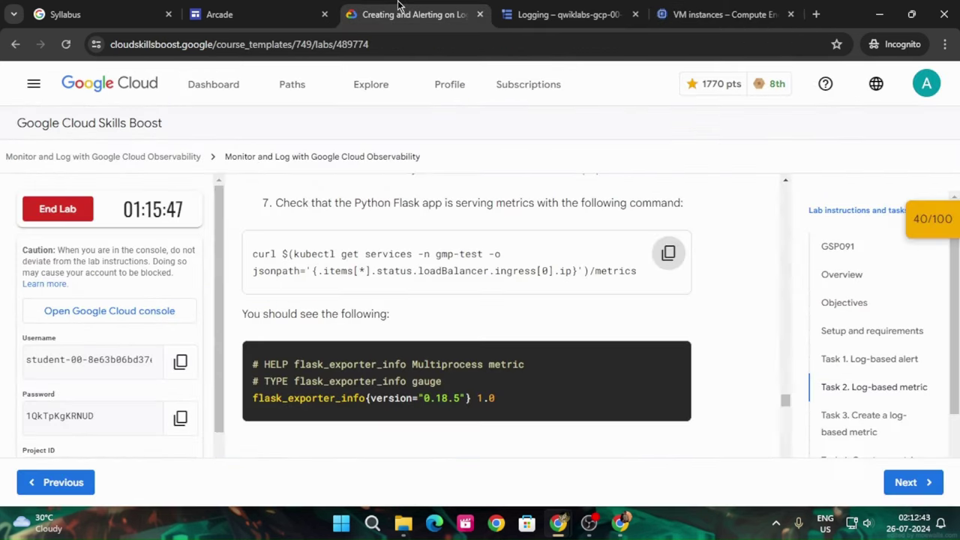
pyautogui.click(924, 224)
pyautogui.scroll(-2, 844, 315)
pyautogui.click(853, 307)
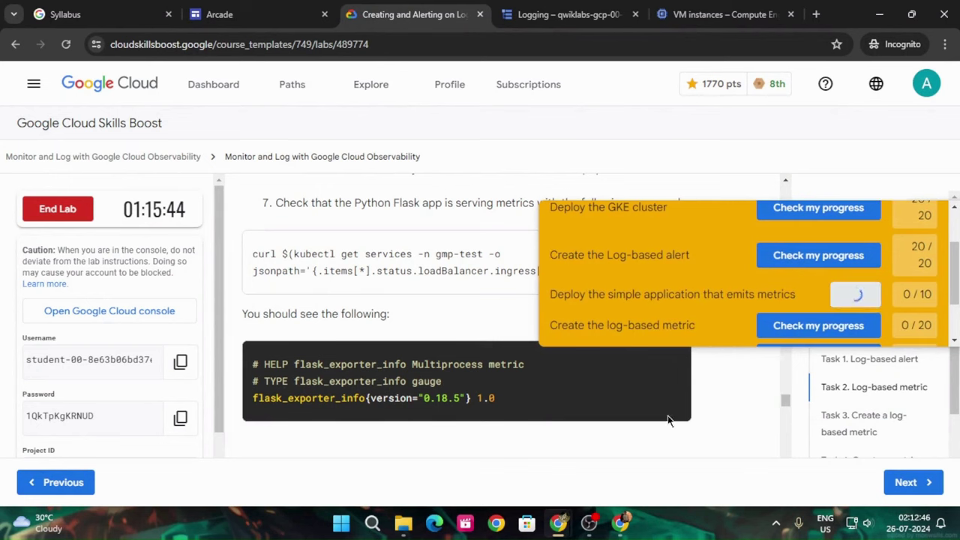
pyautogui.scroll(3, 780, 269)
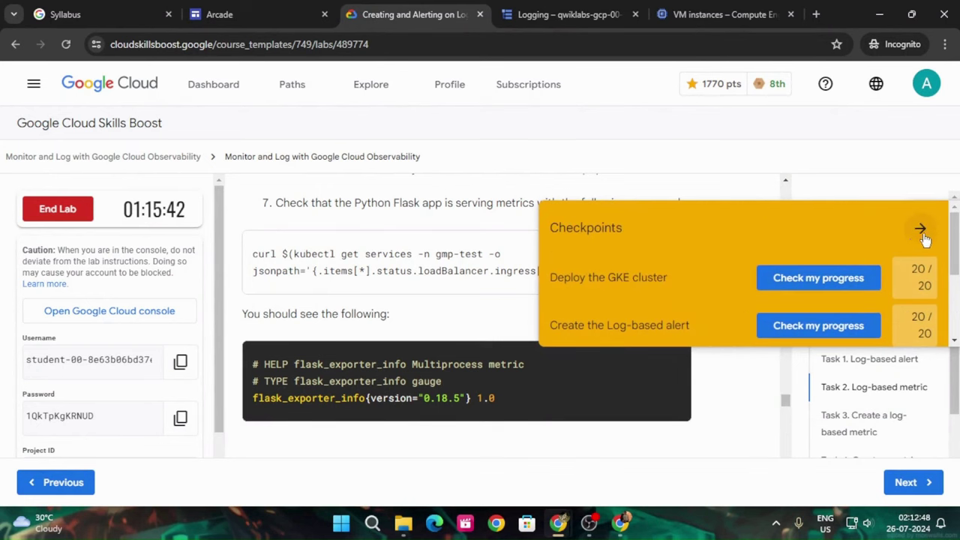
pyautogui.scroll(-3, 891, 267)
pyautogui.scroll(3, 920, 237)
pyautogui.click(919, 232)
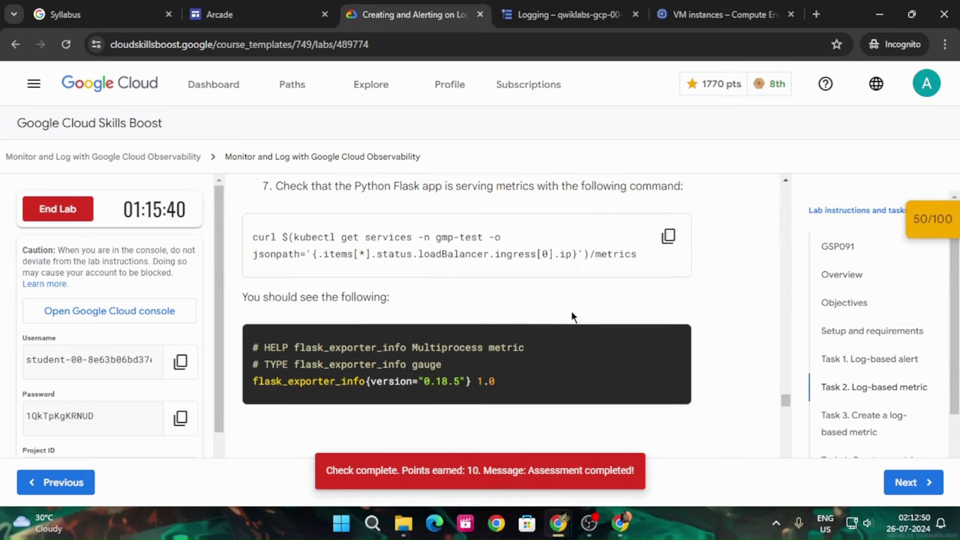
pyautogui.scroll(-5, 570, 315)
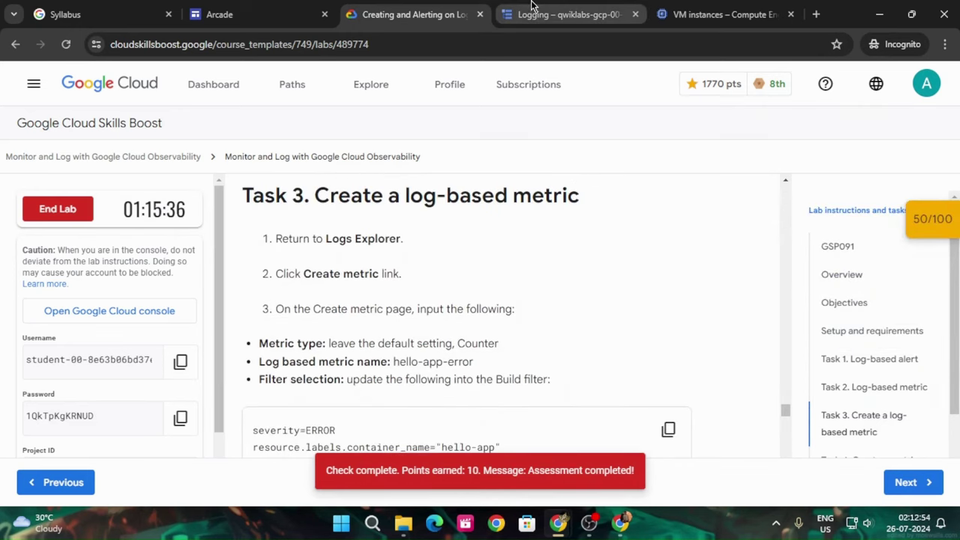
pyautogui.click(556, 14)
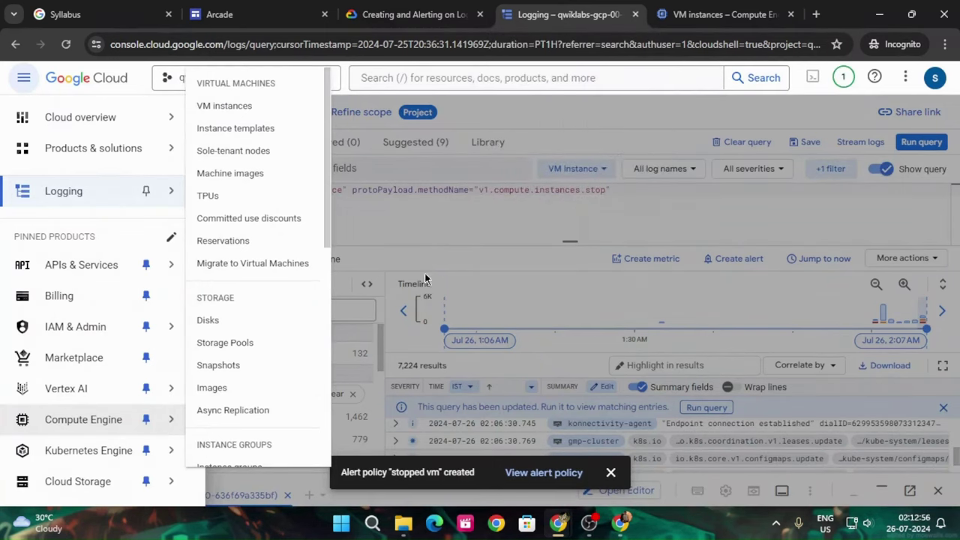
pyautogui.click(25, 78)
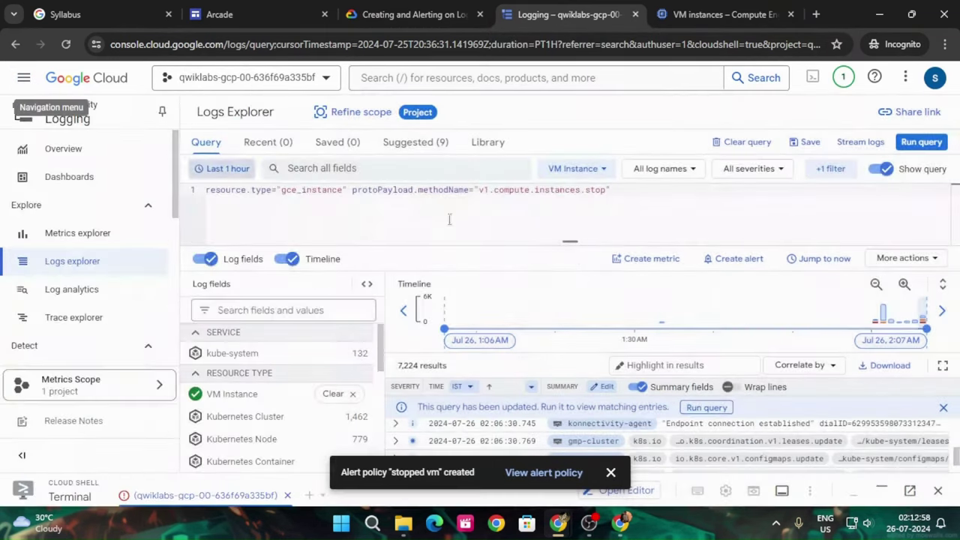
# Start a Counter log-based metric named hello-app-error, using the name from the lab instructions
pyautogui.click(490, 15)
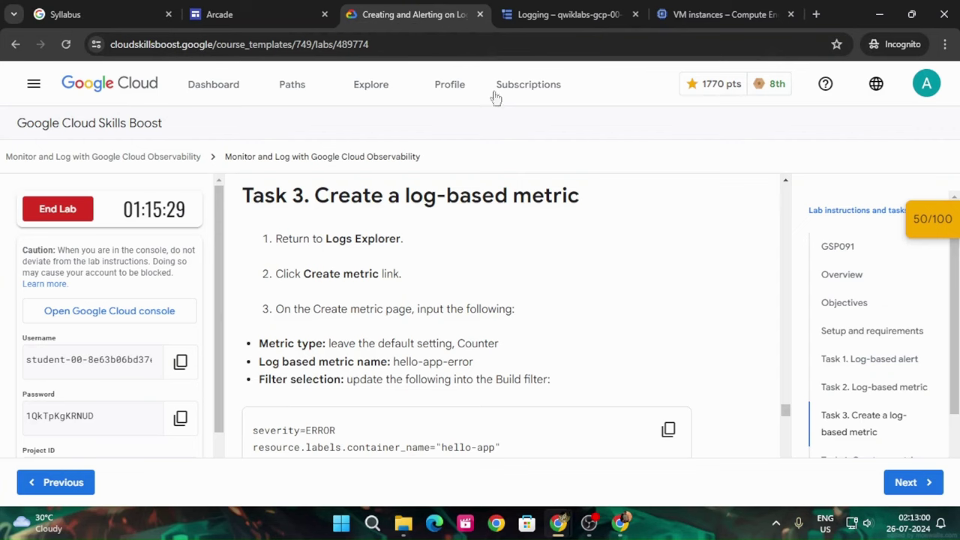
pyautogui.click(543, 6)
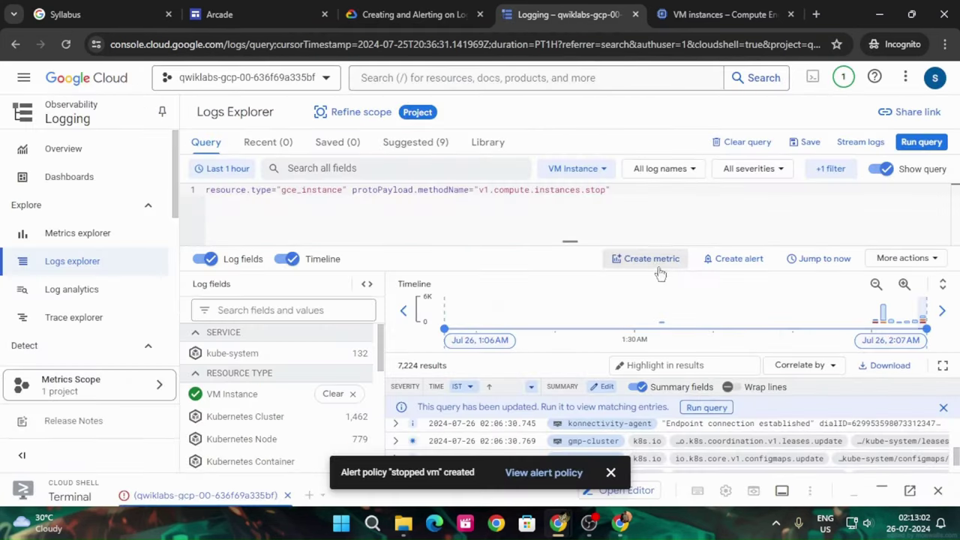
pyautogui.click(655, 262)
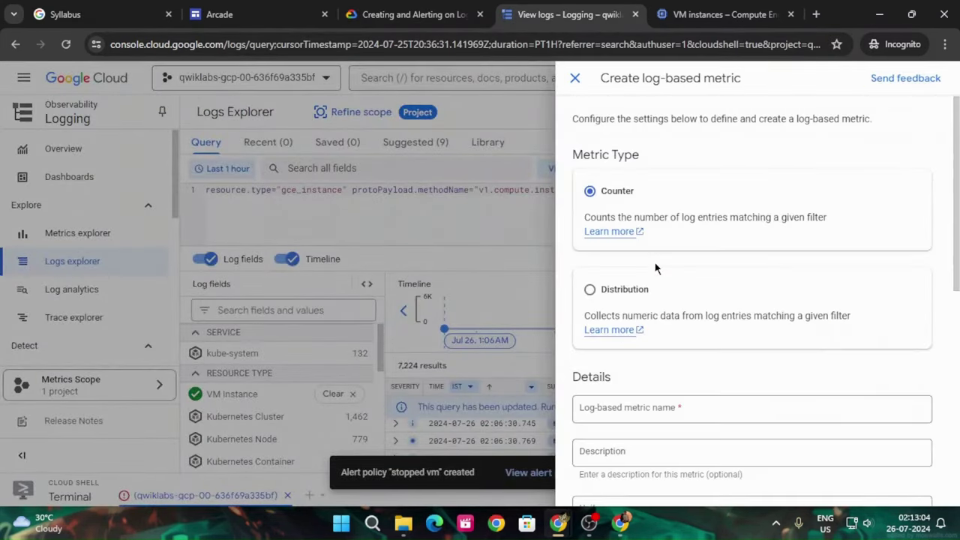
pyautogui.click(380, 6)
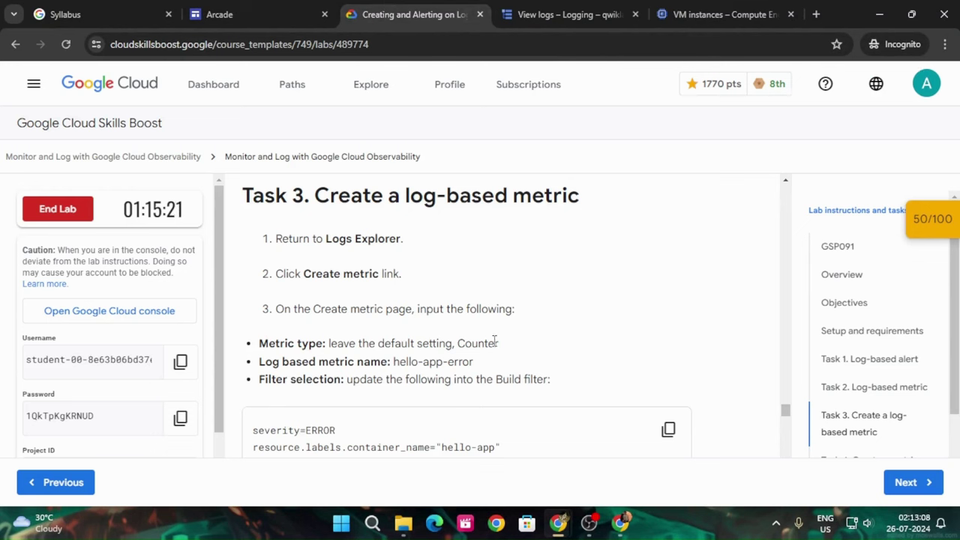
pyautogui.scroll(-2, 494, 341)
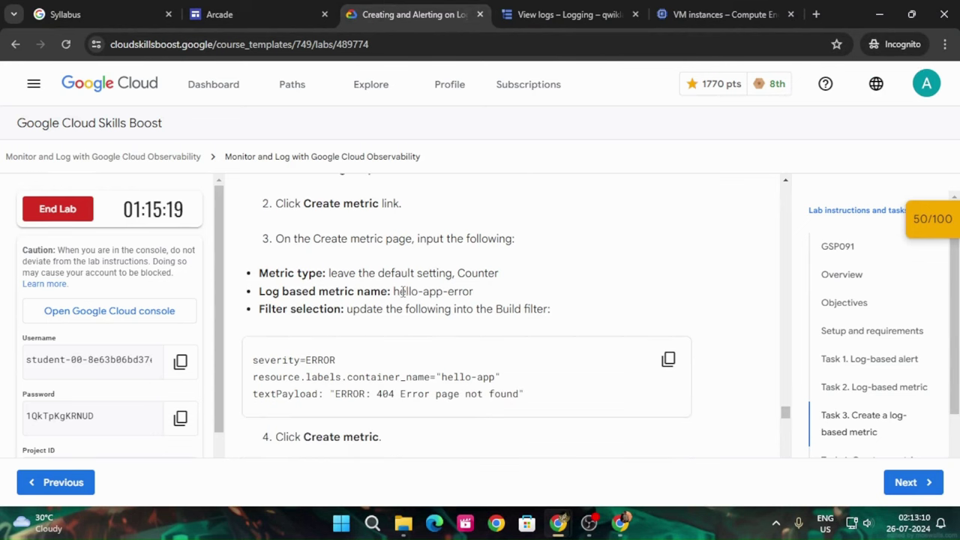
pyautogui.moveTo(406, 291); pyautogui.dragTo(485, 294)
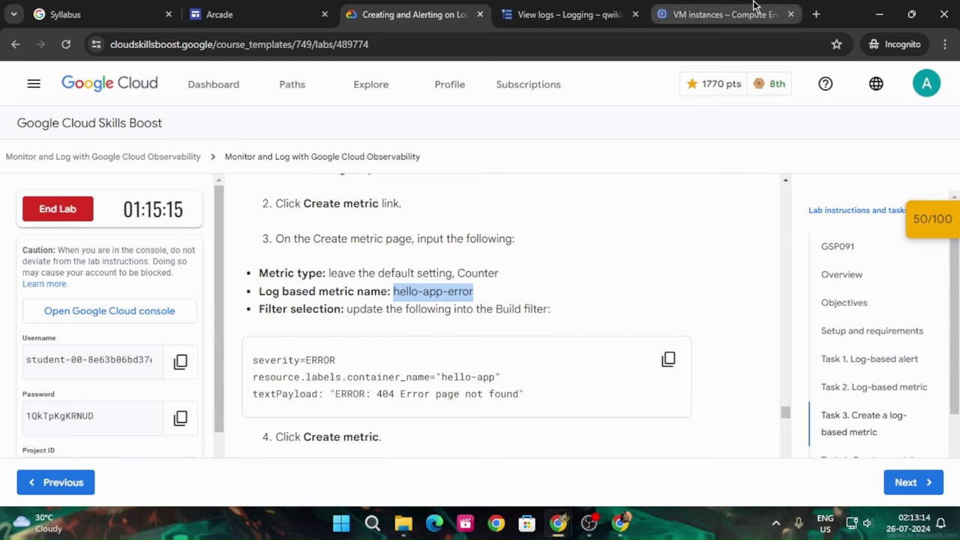
pyautogui.click(628, 6)
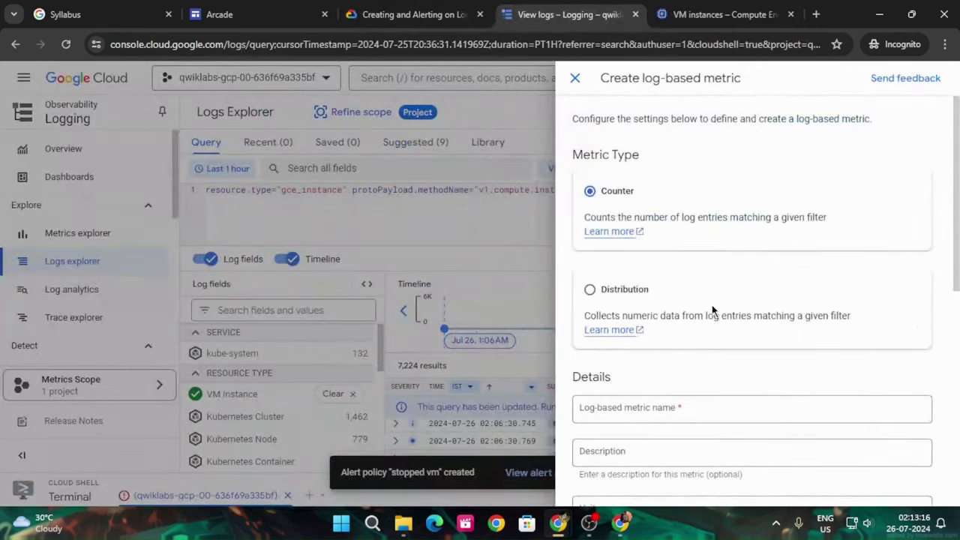
pyautogui.scroll(-3, 712, 310)
pyautogui.click(655, 271)
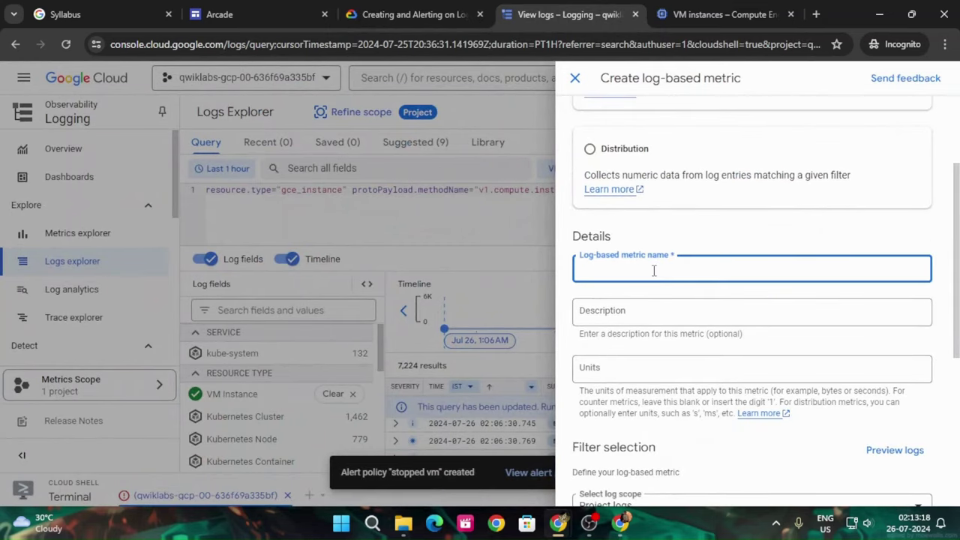
pyautogui.hotkey('ctrl', 'v')
# Copy the lab's build filter for use in the metric form
pyautogui.click(414, 14)
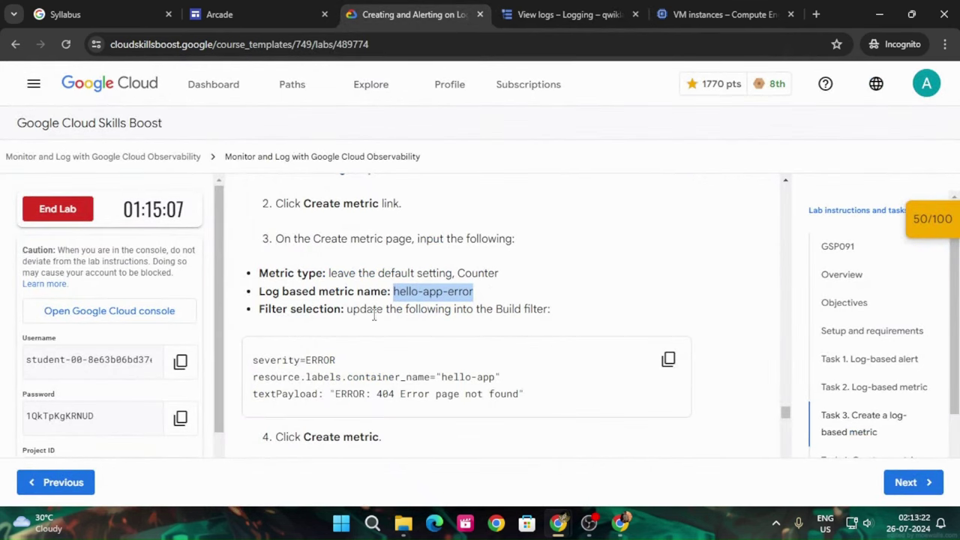
pyautogui.click(668, 360)
pyautogui.click(570, 14)
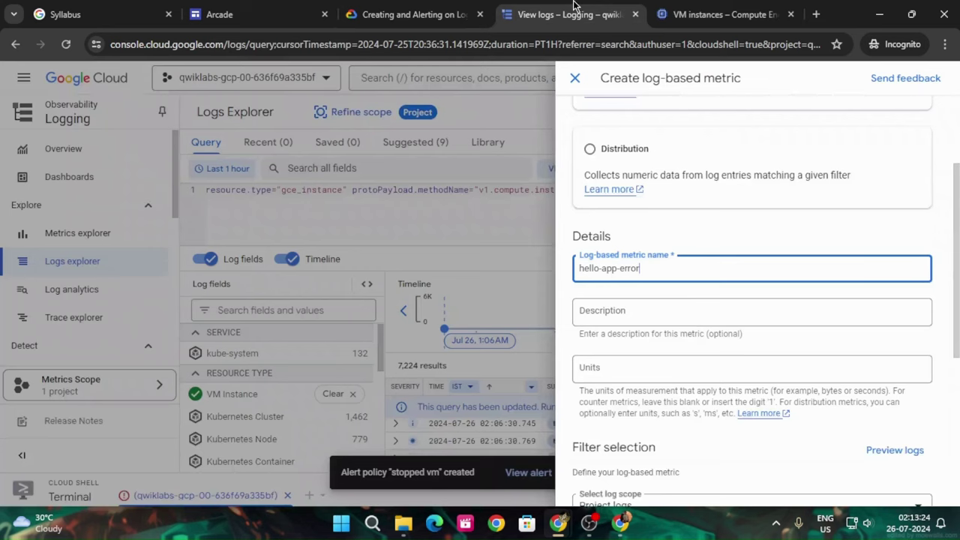
pyautogui.scroll(-3, 691, 330)
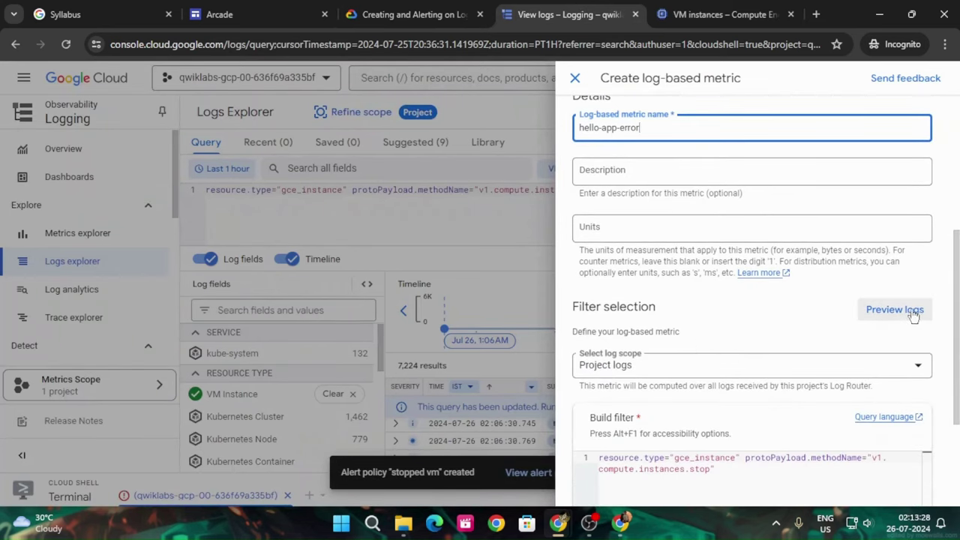
# Replace the Build filter with the lab's three-line hello-app ERROR 404 filter
pyautogui.scroll(-2, 863, 371)
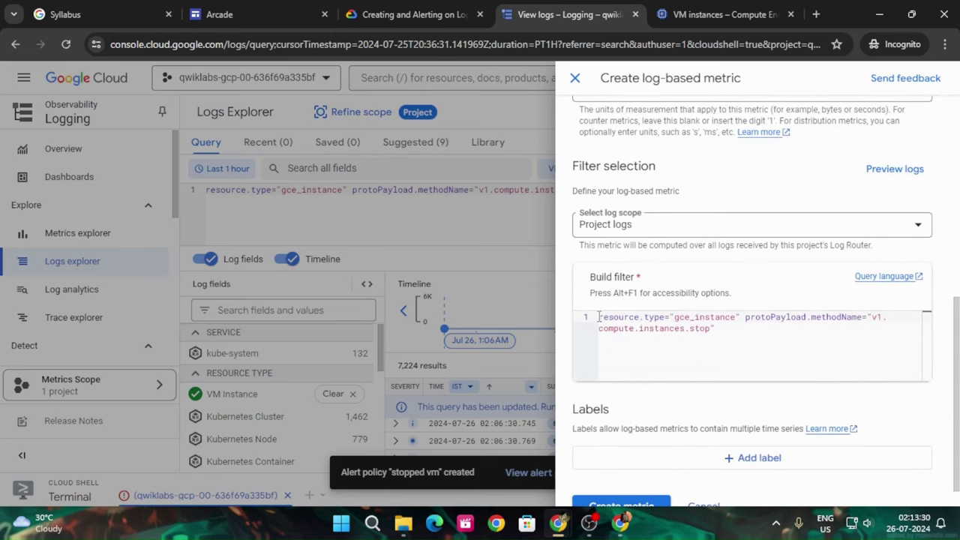
pyautogui.tripleClick(630, 327)
pyautogui.click(405, 8)
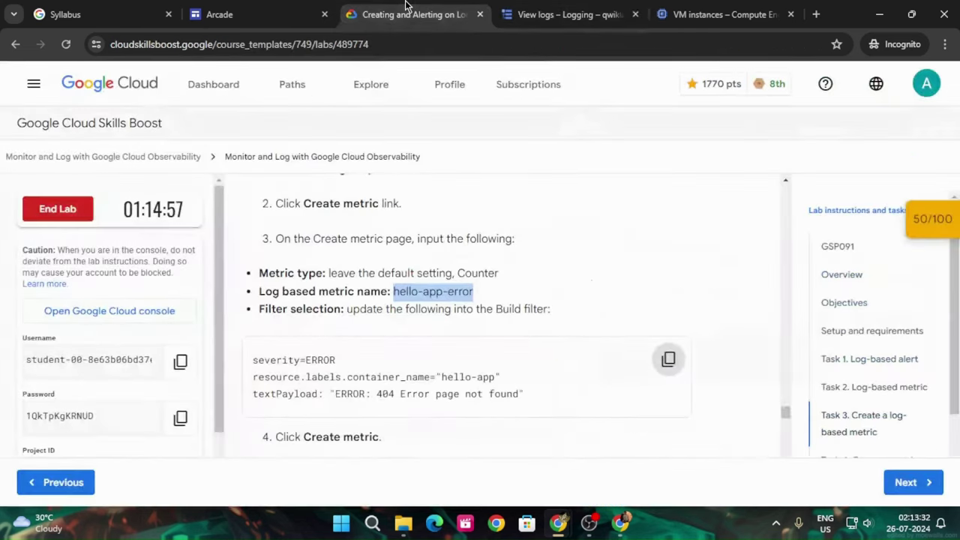
pyautogui.scroll(-2, 433, 339)
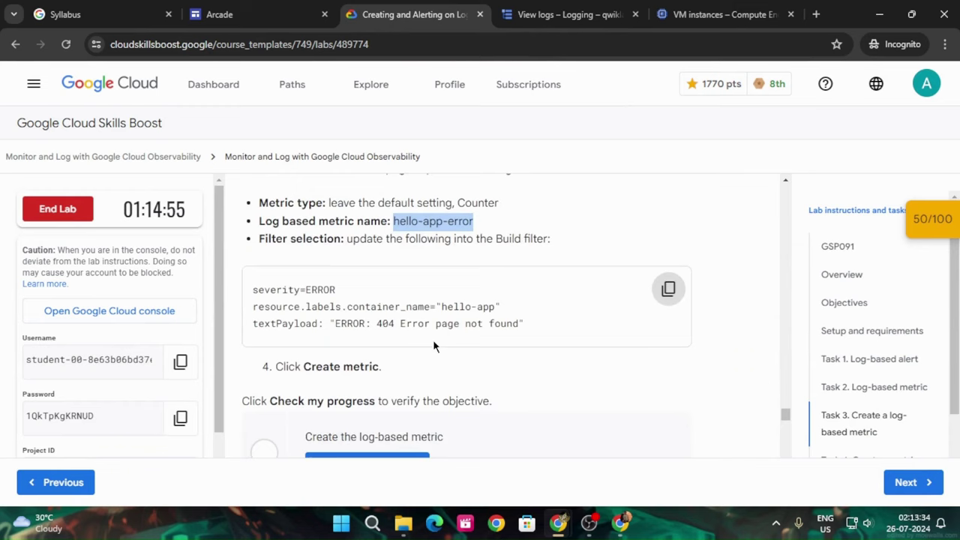
pyautogui.scroll(1, 435, 343)
pyautogui.click(580, 8)
pyautogui.click(652, 352)
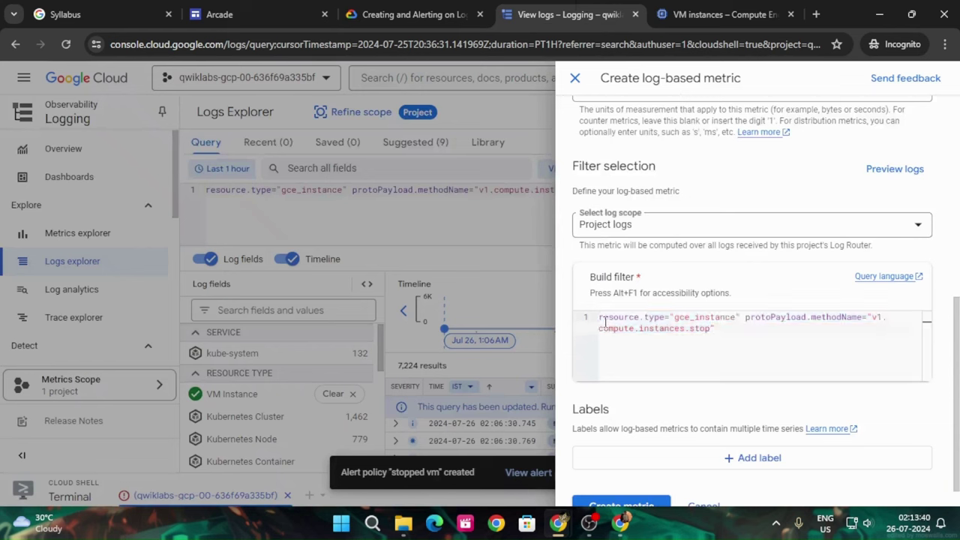
pyautogui.moveTo(600, 316); pyautogui.dragTo(750, 340)
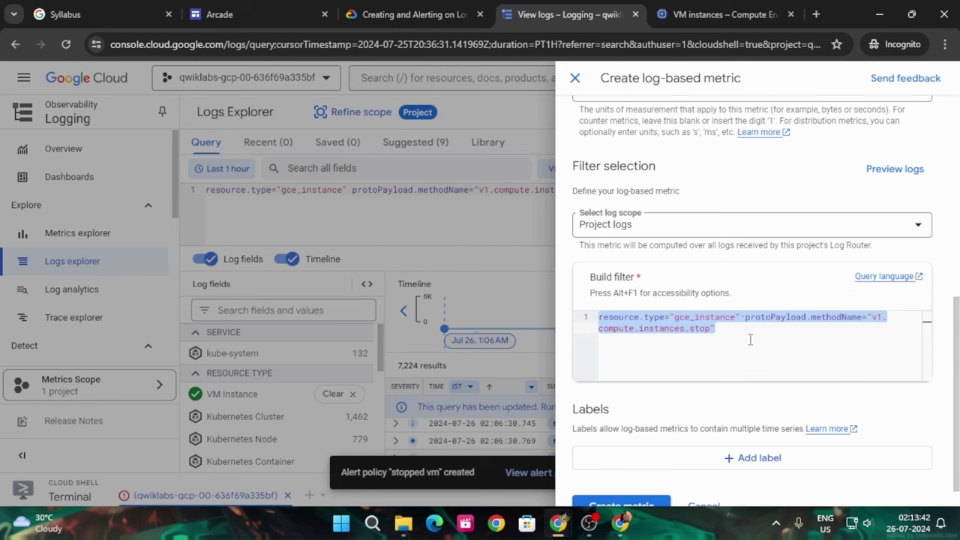
pyautogui.hotkey('ctrl', 'v')
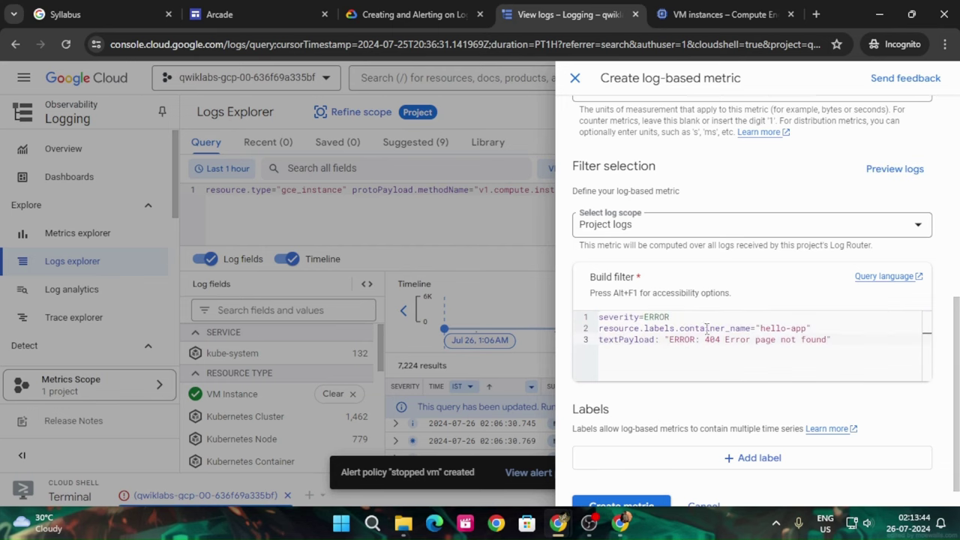
# Save the hello-app-error log-based metric with Create metric
pyautogui.click(412, 15)
pyautogui.scroll(-2, 545, 367)
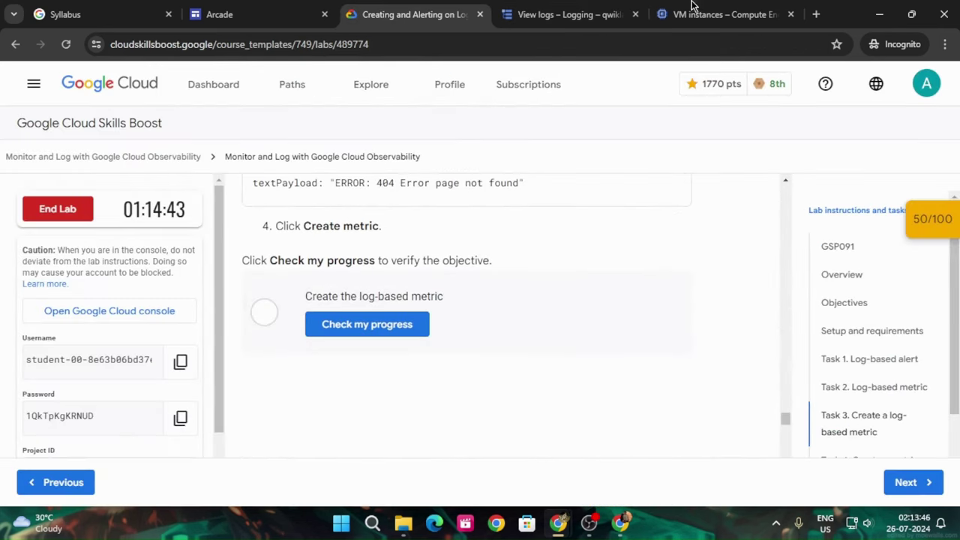
pyautogui.click(571, 14)
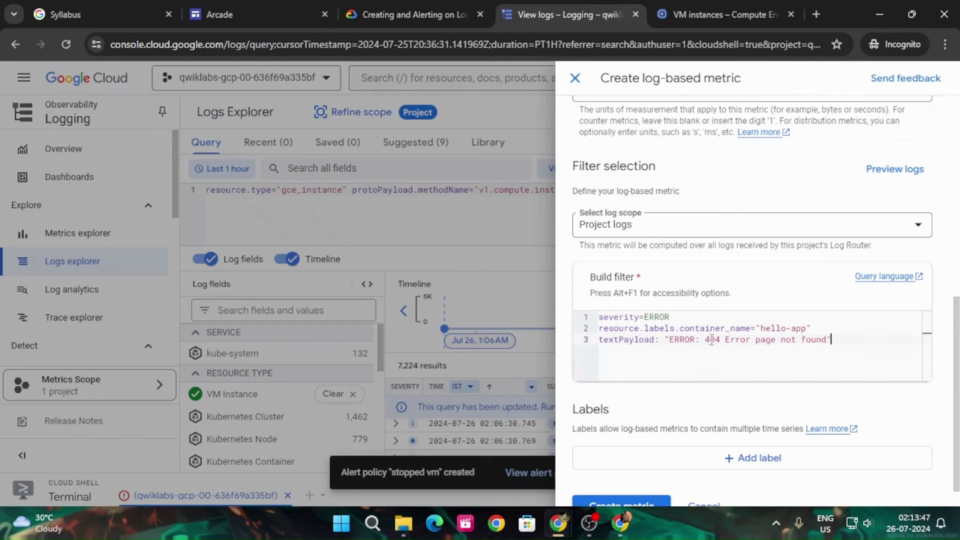
pyautogui.click(664, 501)
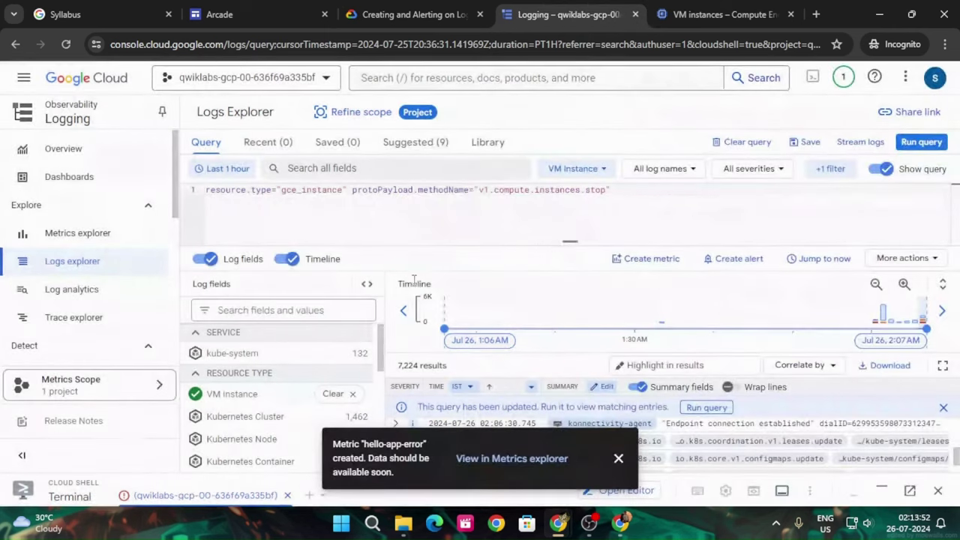
# Verify the log-based metric checkpoint, reaching 70/100, and scroll to Task 4
pyautogui.click(444, 16)
pyautogui.click(407, 321)
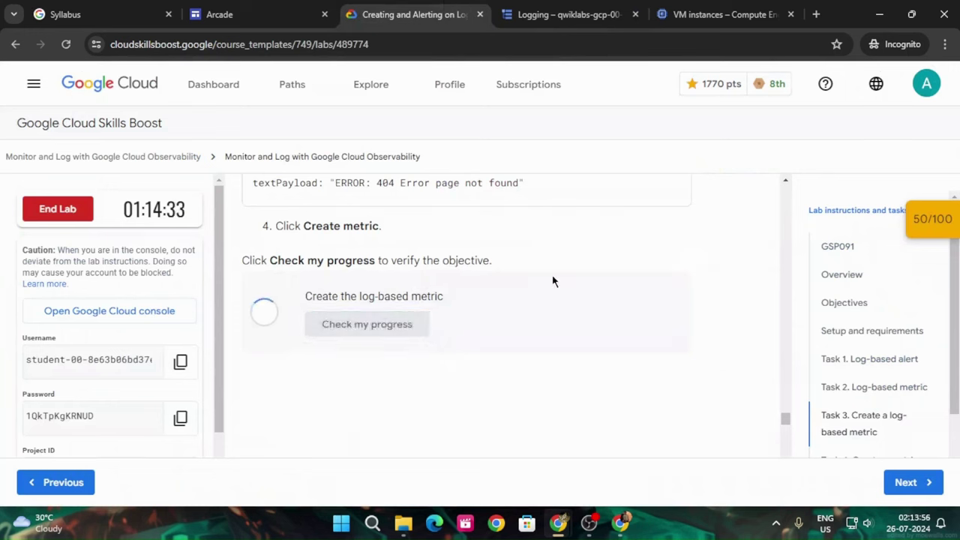
pyautogui.click(933, 219)
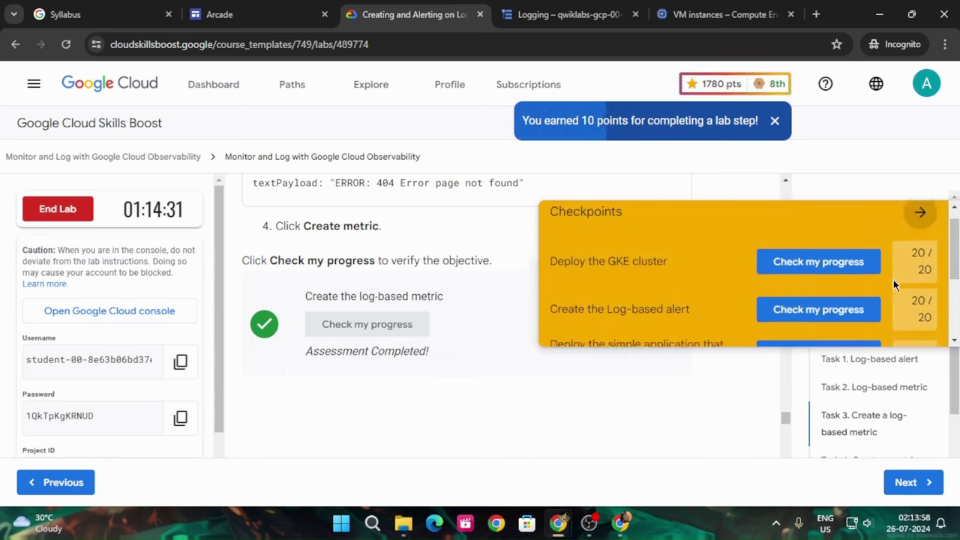
pyautogui.scroll(-2, 893, 279)
pyautogui.scroll(-1, 825, 299)
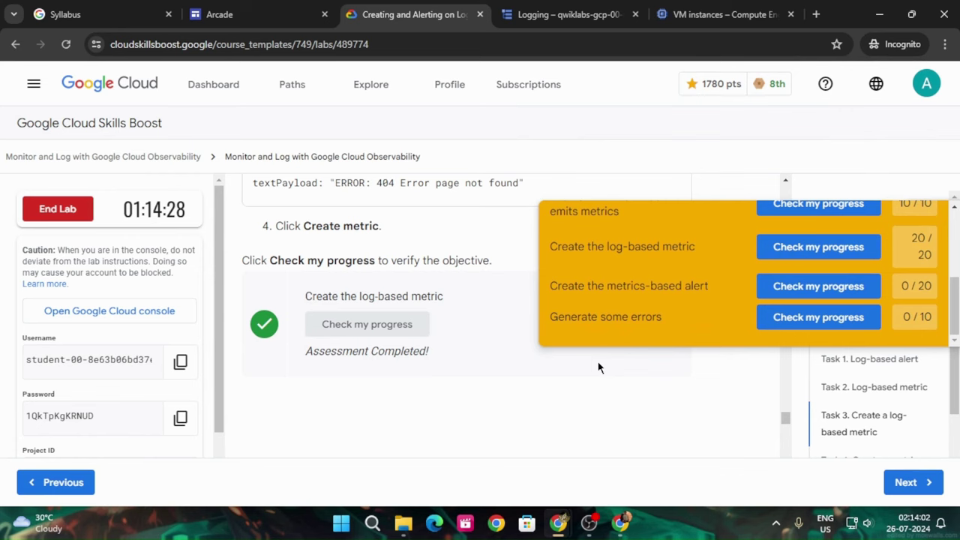
pyautogui.scroll(3, 822, 251)
pyautogui.click(902, 219)
pyautogui.scroll(-3, 705, 332)
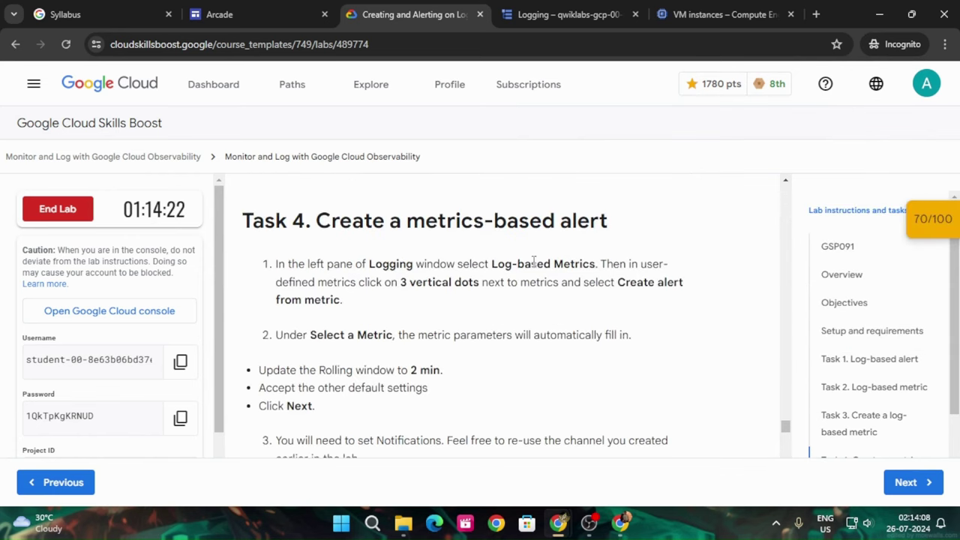
# Go to the Log-based Metrics list and dismiss the metric-created notification
pyautogui.click(555, 14)
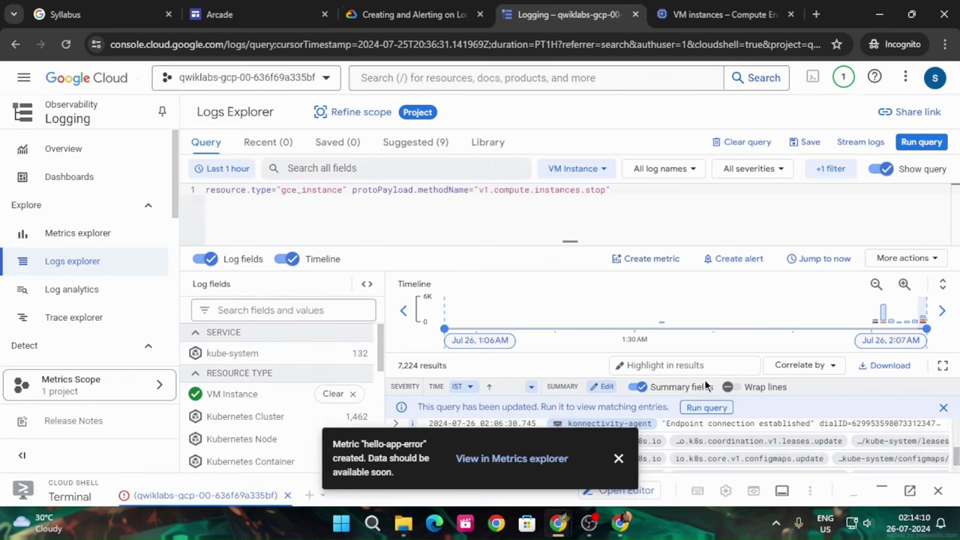
pyautogui.scroll(-2, 114, 238)
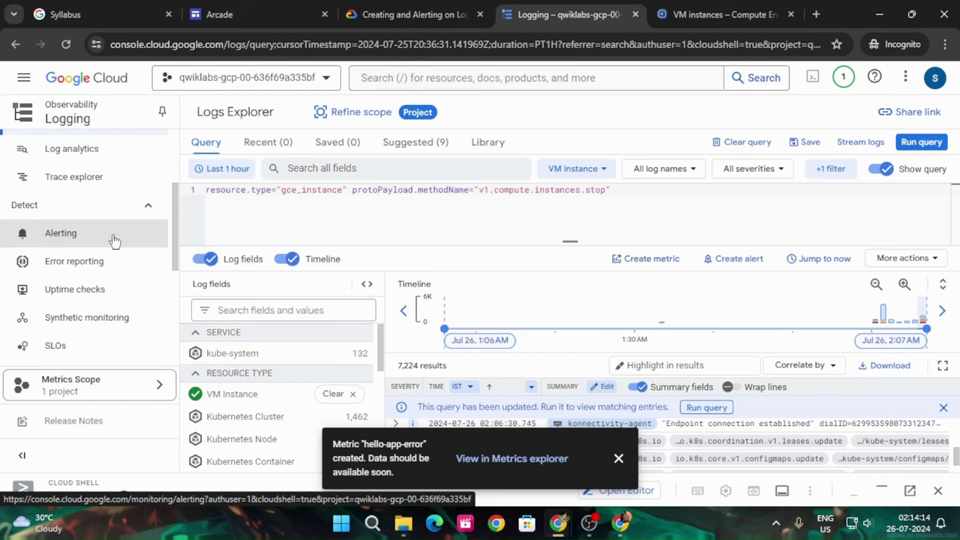
pyautogui.scroll(-2, 114, 240)
pyautogui.click(108, 300)
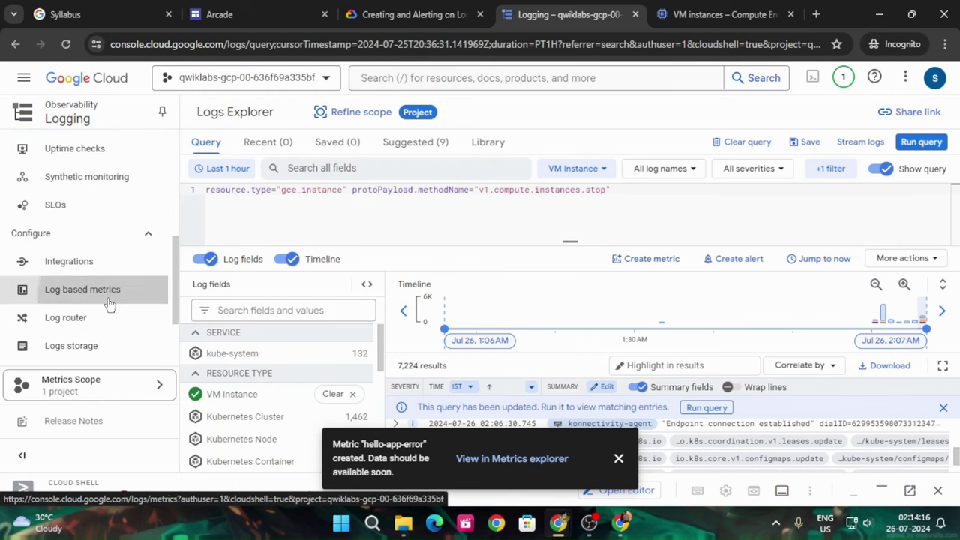
pyautogui.click(617, 460)
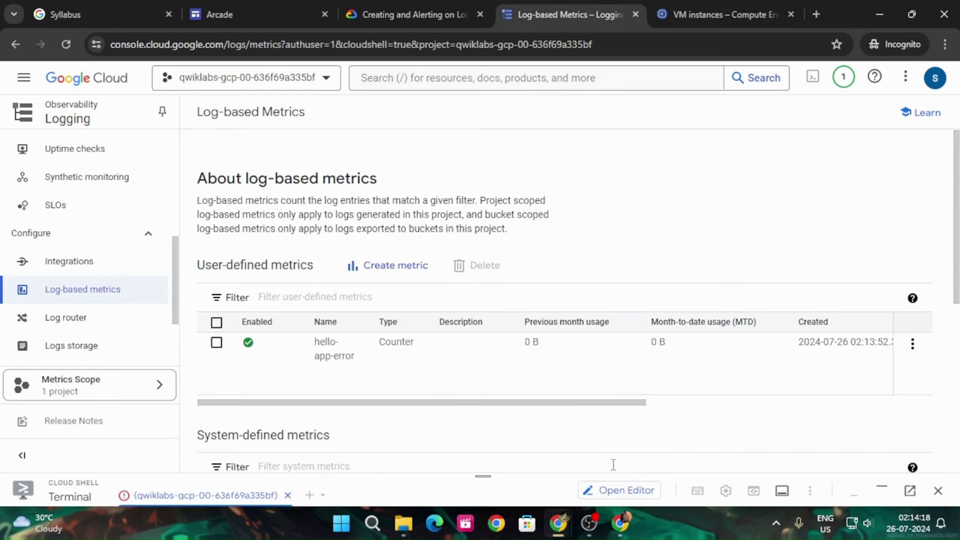
# Review Task 4 and open the hello-app-error metric's three-dot actions menu
pyautogui.click(413, 14)
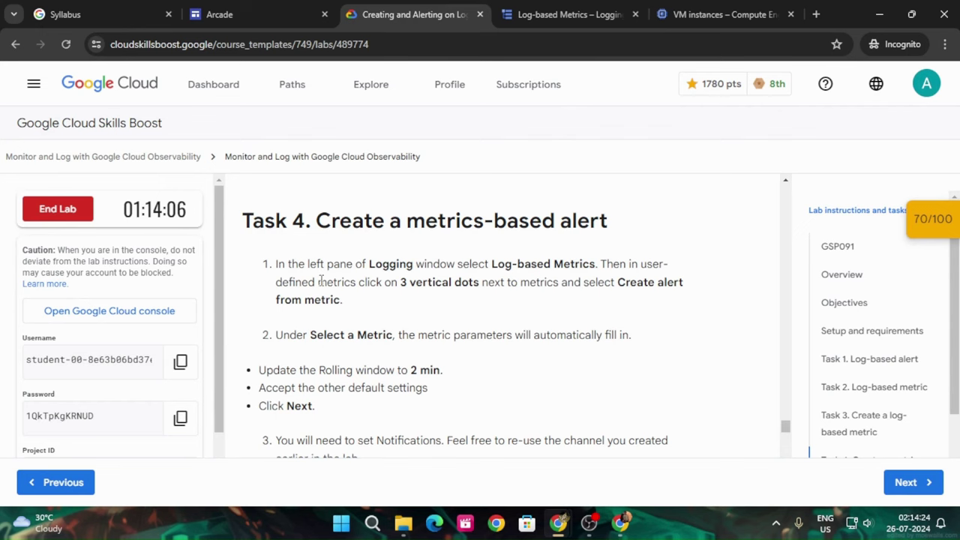
pyautogui.click(685, 9)
pyautogui.click(566, 14)
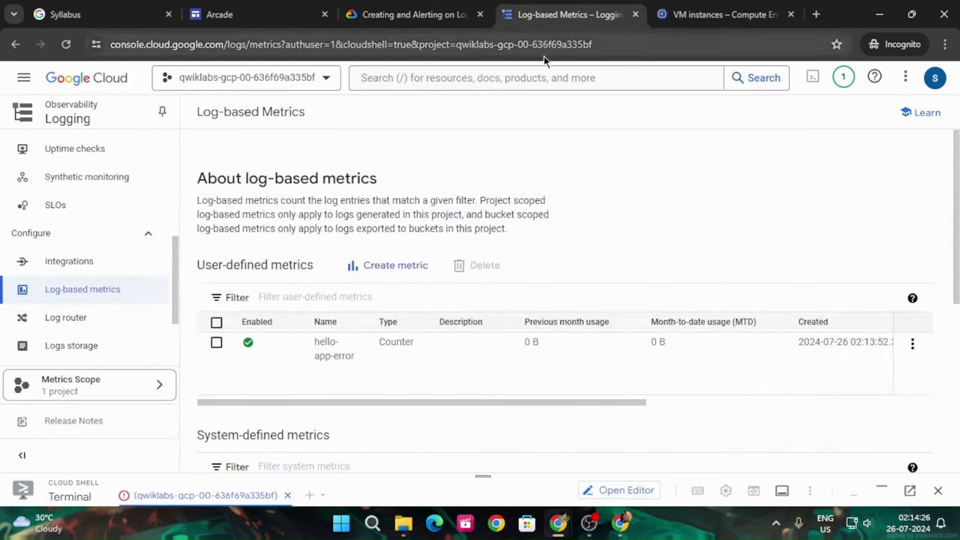
pyautogui.scroll(-4, 570, 218)
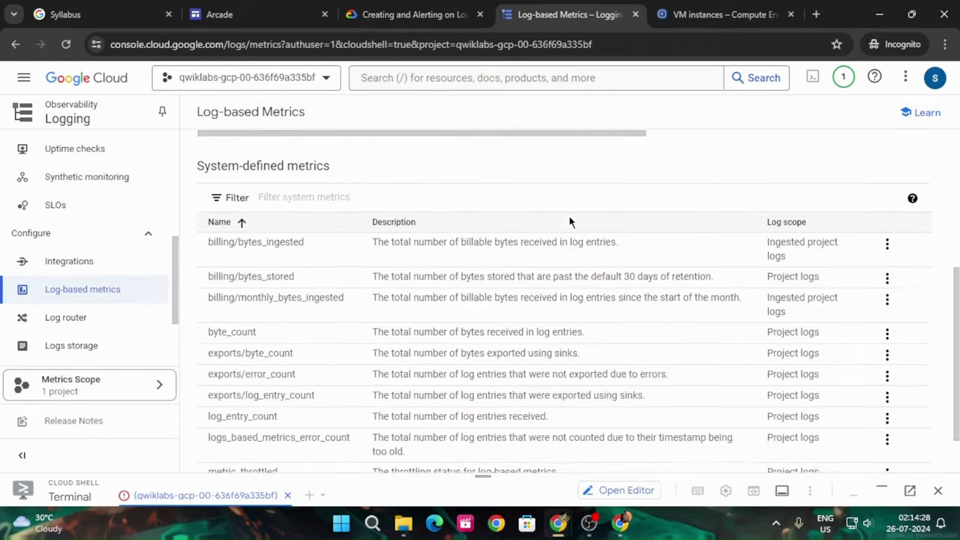
pyautogui.scroll(3, 569, 220)
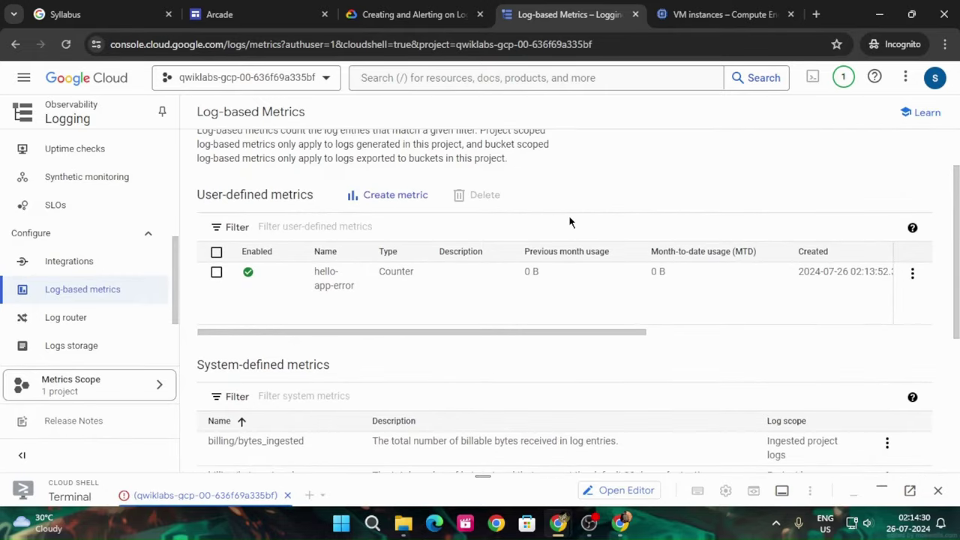
pyautogui.scroll(-2, 569, 222)
pyautogui.scroll(2, 560, 215)
pyautogui.click(418, 9)
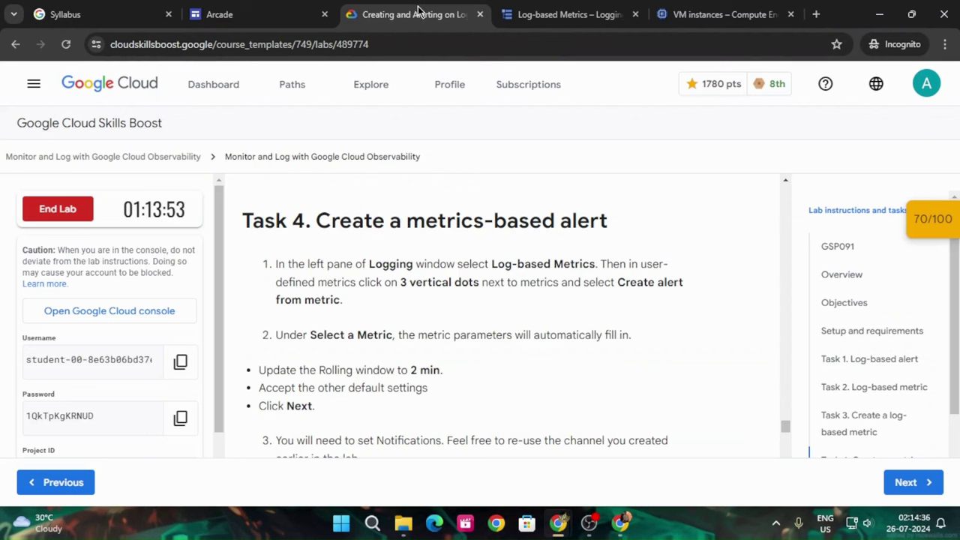
pyautogui.click(575, 9)
pyautogui.click(912, 275)
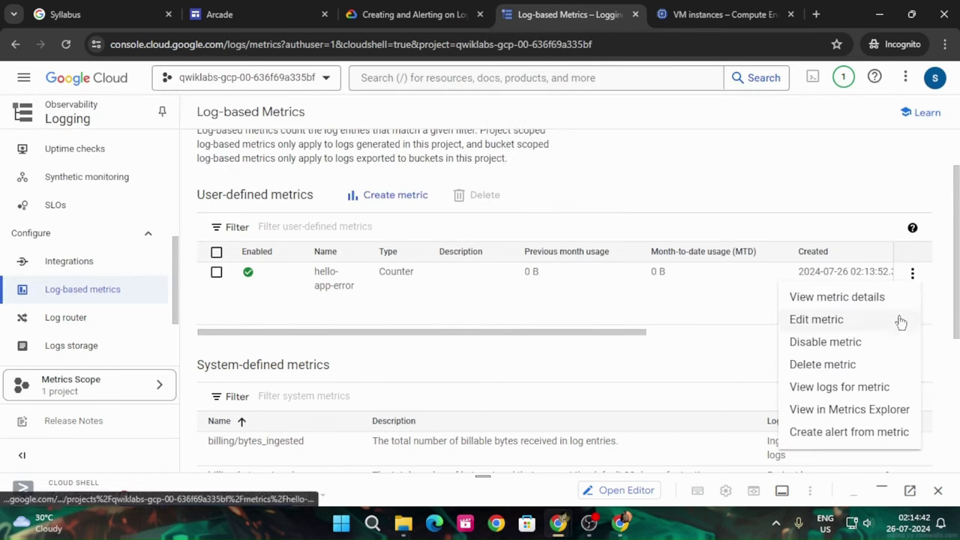
pyautogui.click(413, 14)
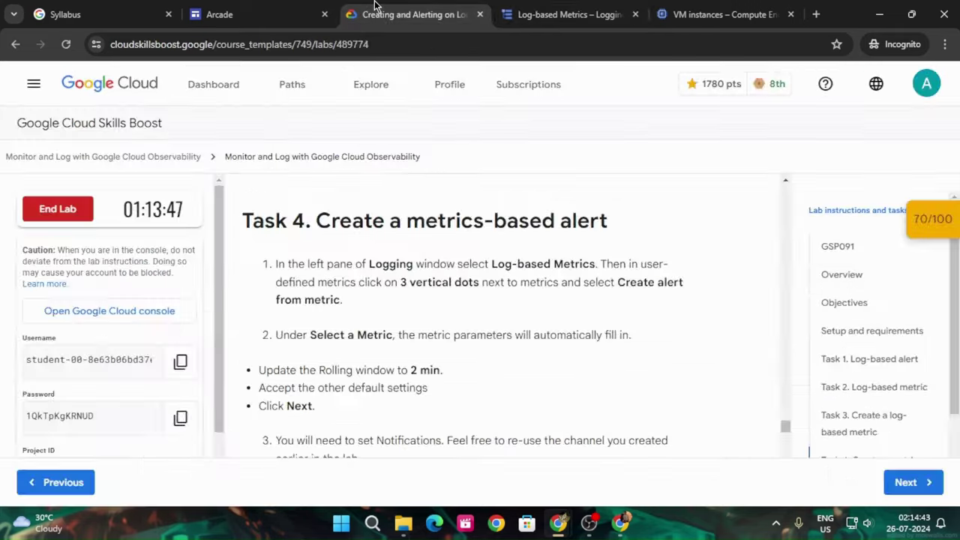
pyautogui.click(585, 13)
# Create an alert from the hello-app-error metric with a 2 min rolling window
pyautogui.click(808, 433)
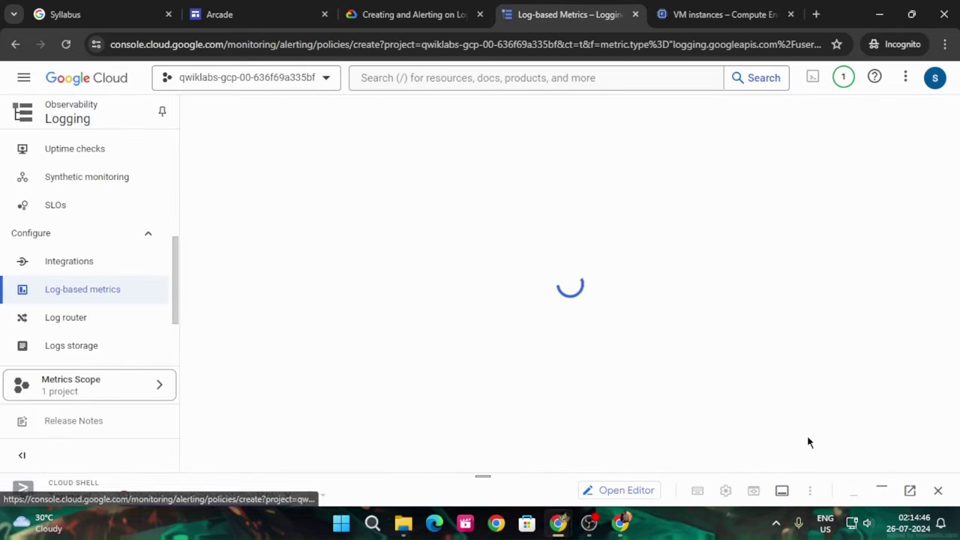
pyautogui.click(394, 7)
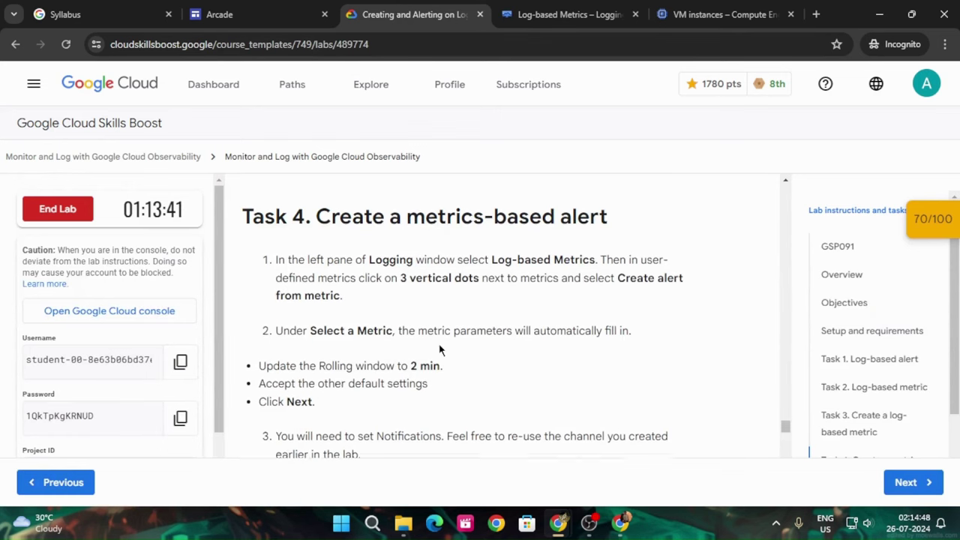
pyautogui.scroll(-1, 447, 341)
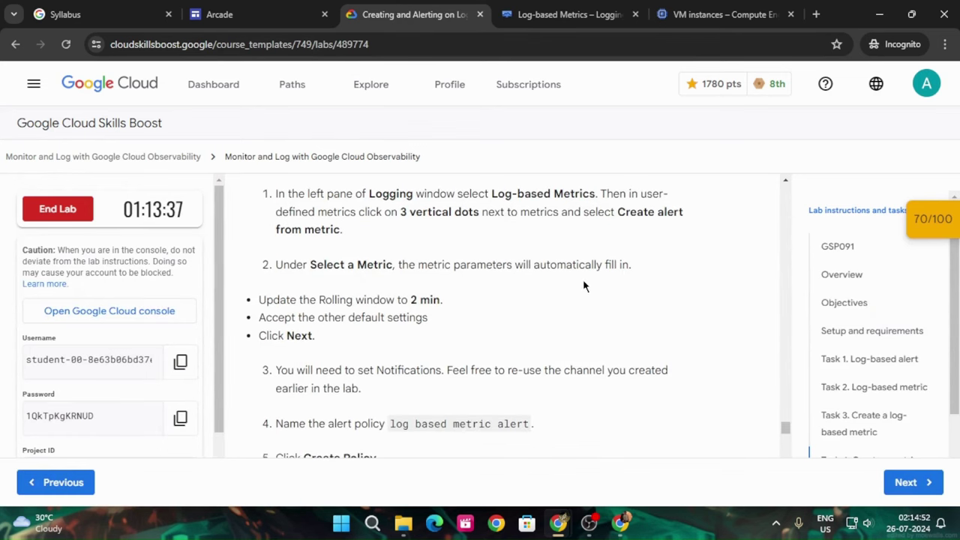
pyautogui.hotkey('ctrl', 'Tab')
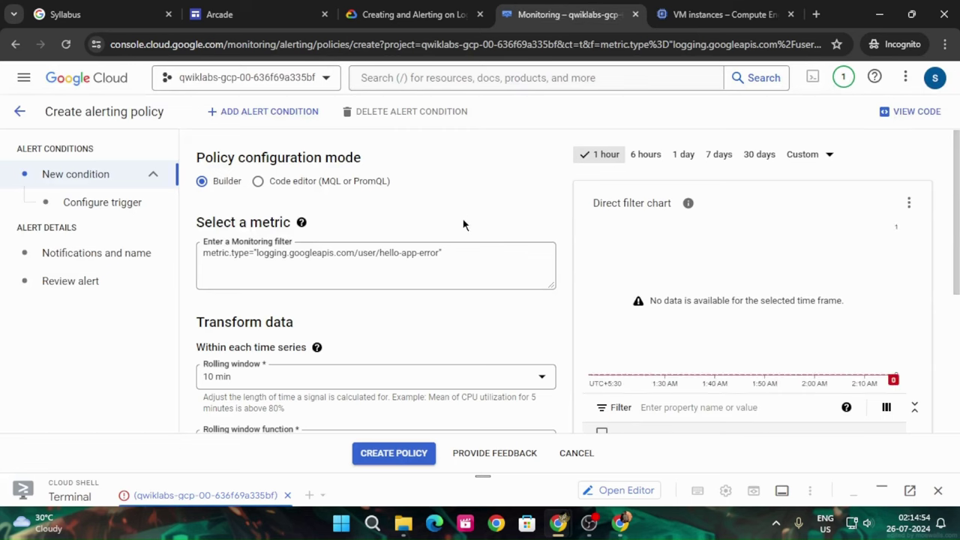
pyautogui.scroll(-1, 306, 309)
pyautogui.click(273, 315)
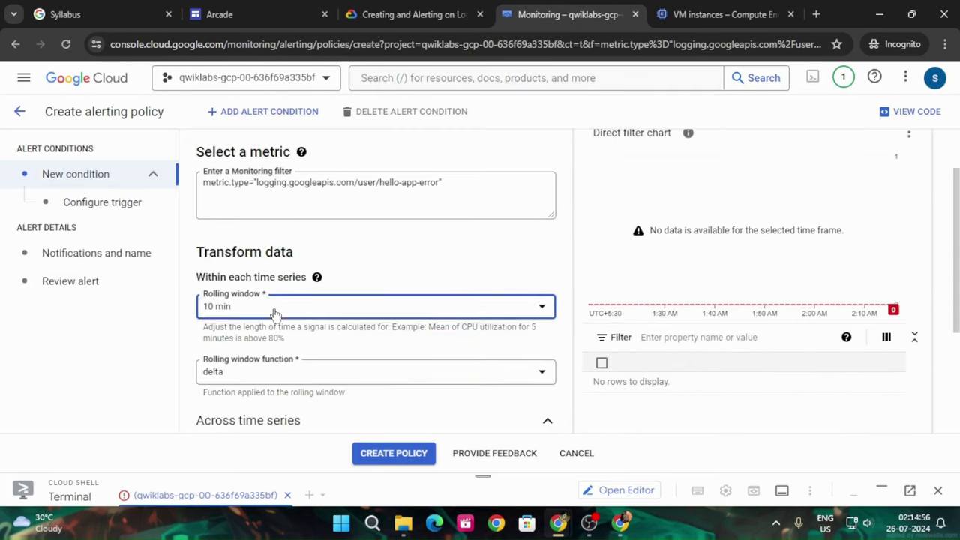
pyautogui.click(244, 339)
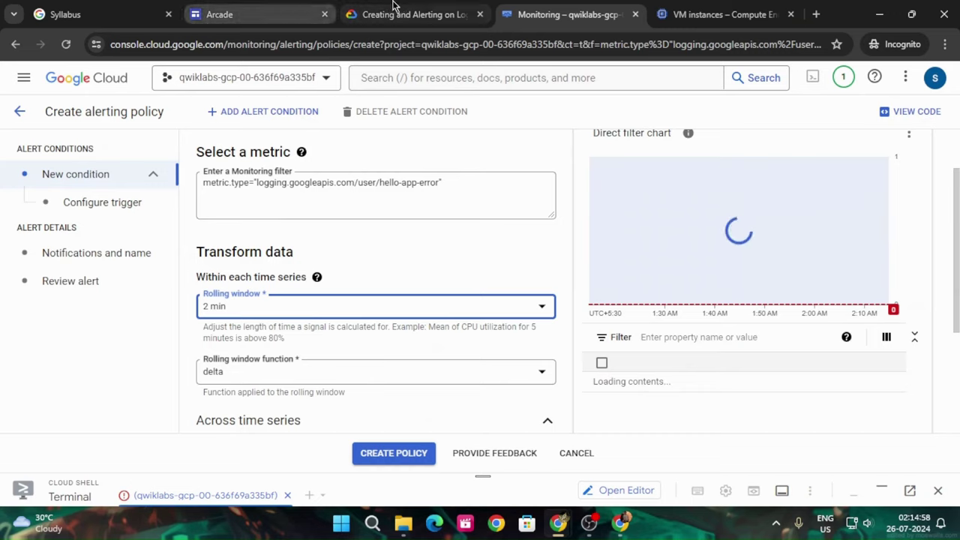
# Advance the alert policy to the Configure trigger step
pyautogui.click(394, 12)
pyautogui.scroll(-1, 429, 331)
pyautogui.scroll(-1, 429, 331)
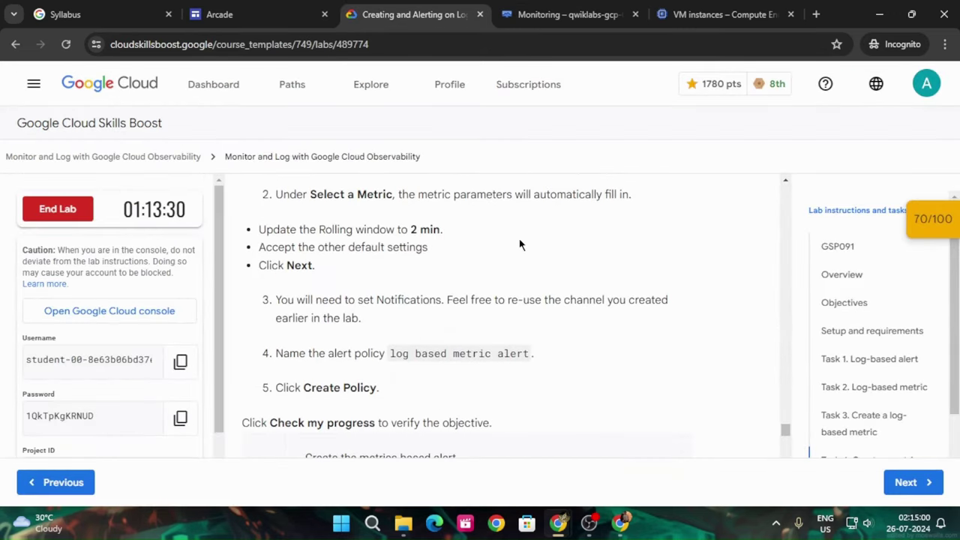
pyautogui.scroll(-1, 522, 243)
pyautogui.click(597, 13)
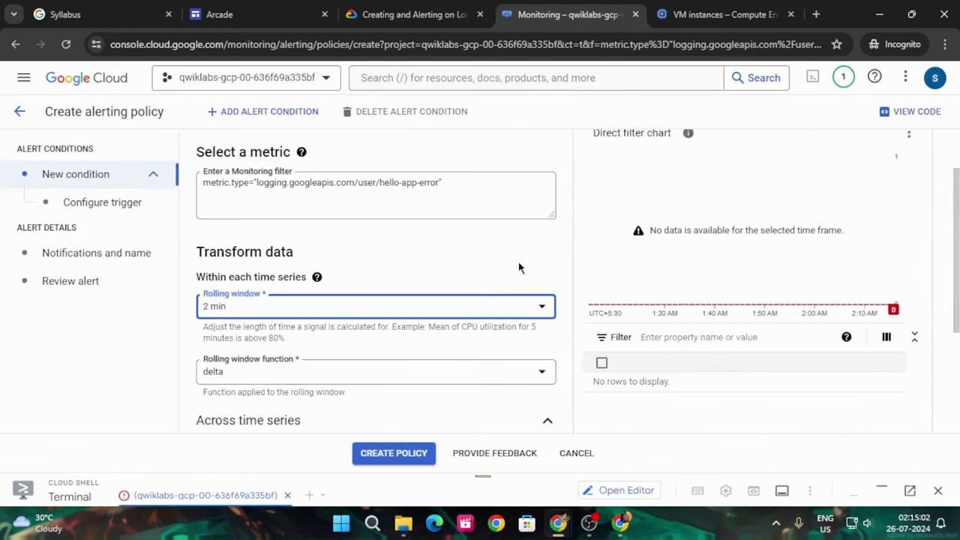
pyautogui.scroll(-2, 469, 323)
pyautogui.scroll(-1, 469, 323)
pyautogui.click(215, 394)
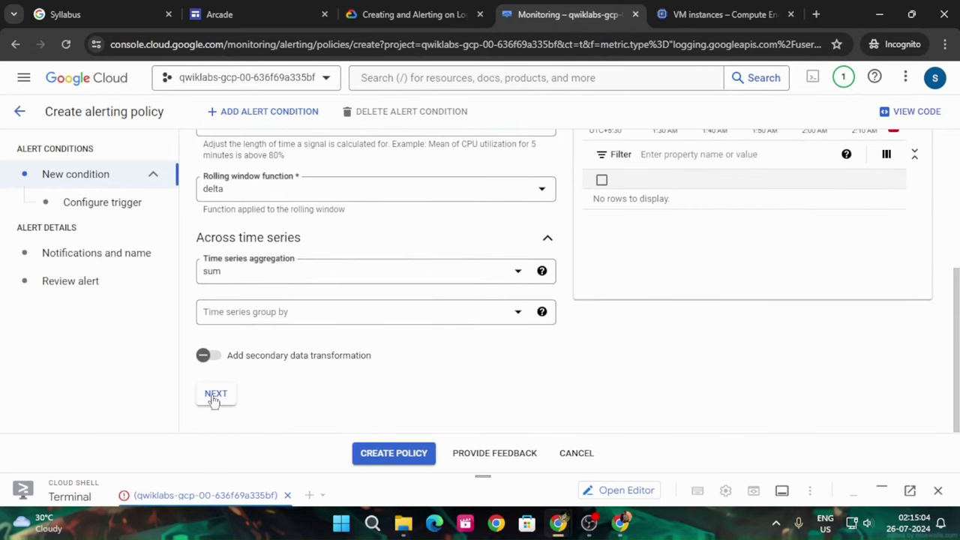
pyautogui.click(378, 18)
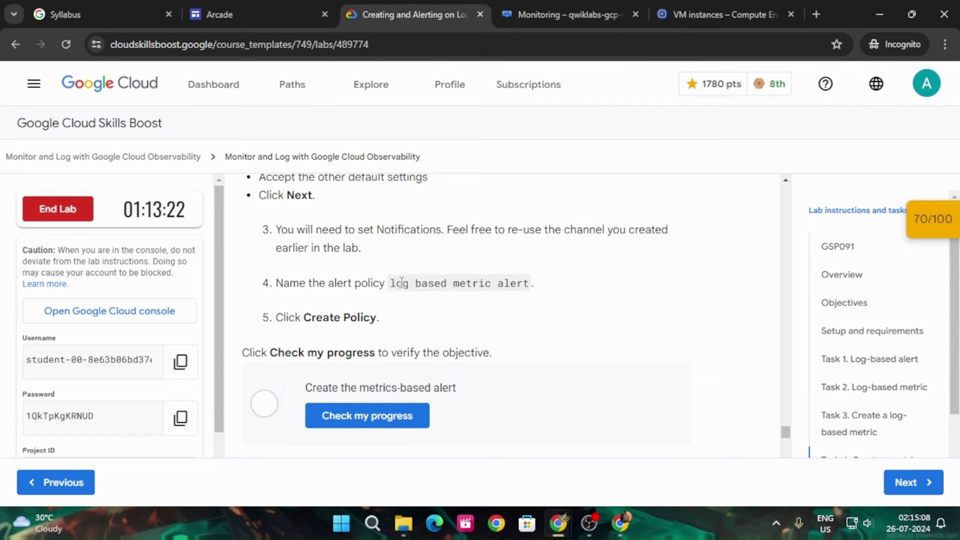
# Copy the policy name from the lab and keep the default trigger settings
pyautogui.moveTo(390, 283); pyautogui.dragTo(529, 286)
pyautogui.hotkey('ctrl', 'c')
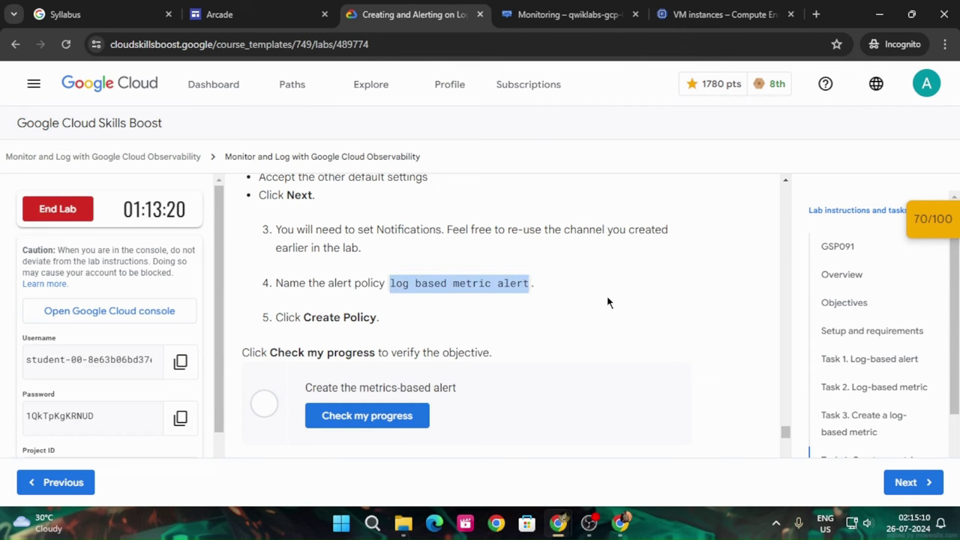
pyautogui.click(570, 14)
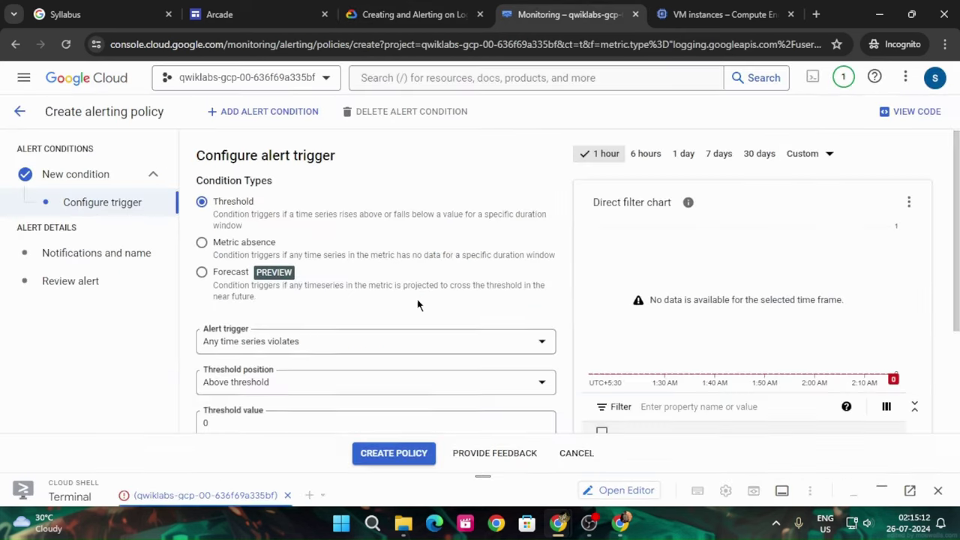
pyautogui.scroll(5, 414, 306)
pyautogui.scroll(-5, 411, 306)
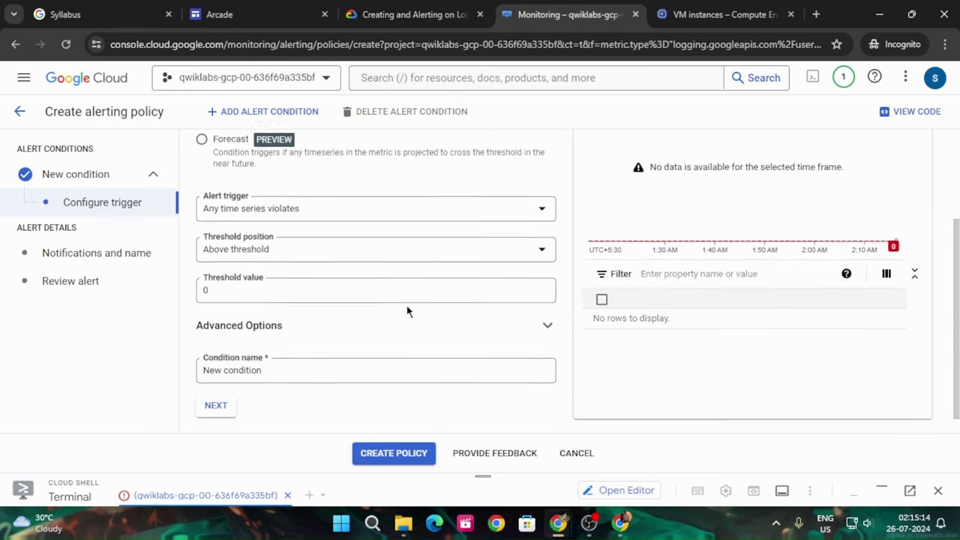
pyautogui.click(223, 387)
# Name the alert policy 'log based metric alert'
pyautogui.scroll(-4, 348, 315)
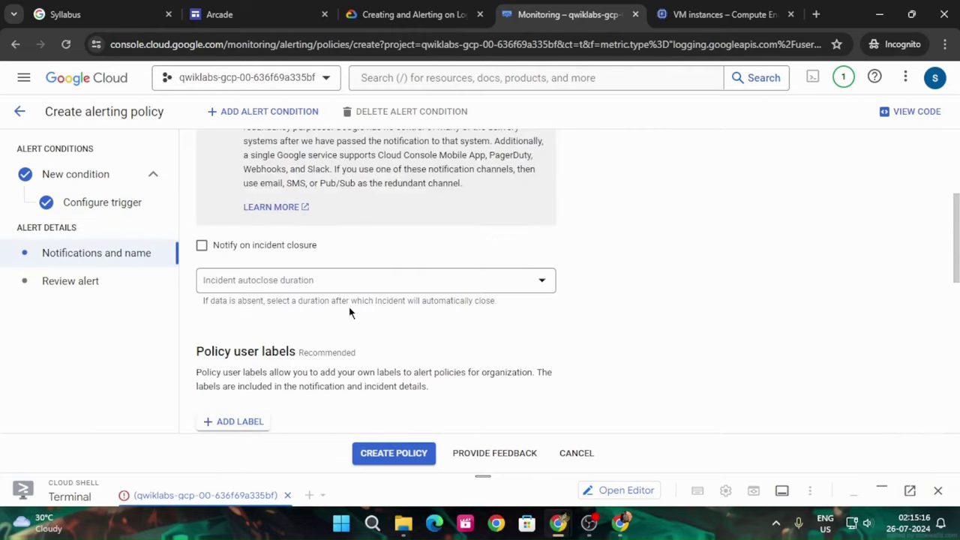
pyautogui.scroll(-6, 348, 308)
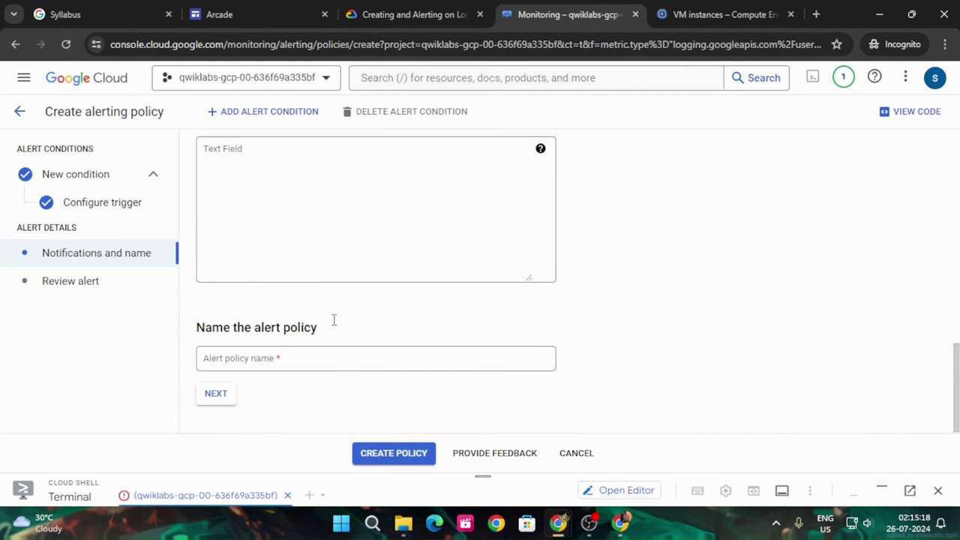
pyautogui.click(303, 356)
pyautogui.hotkey('ctrl', 'v')
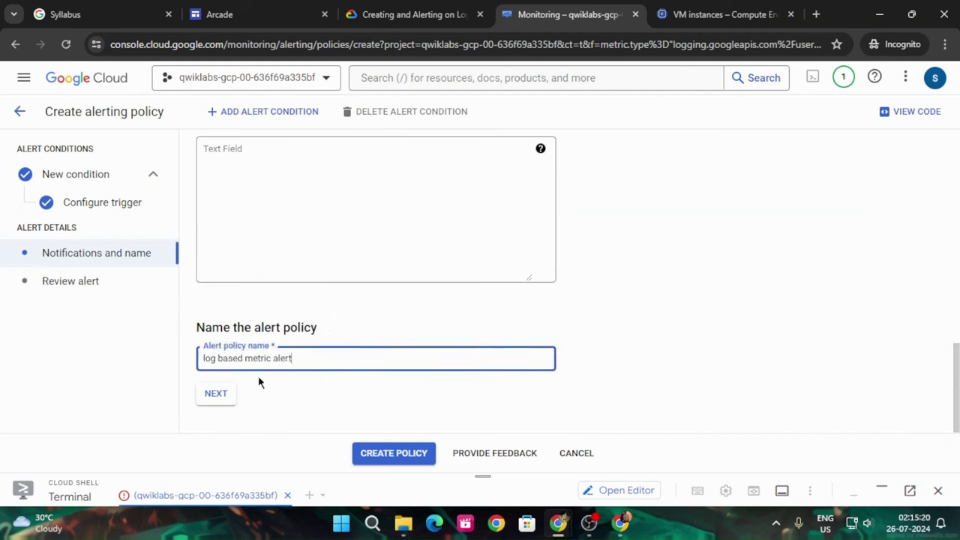
pyautogui.click(260, 381)
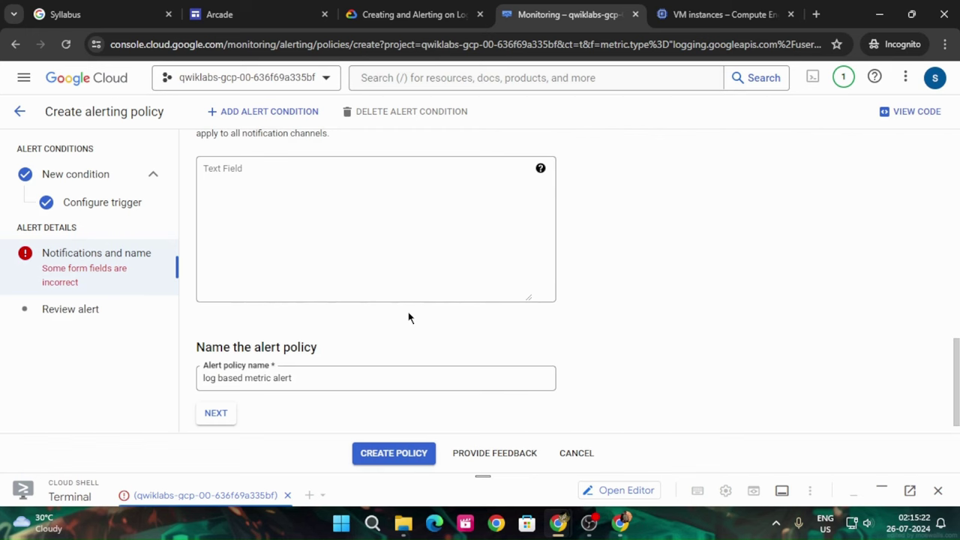
pyautogui.scroll(10, 409, 318)
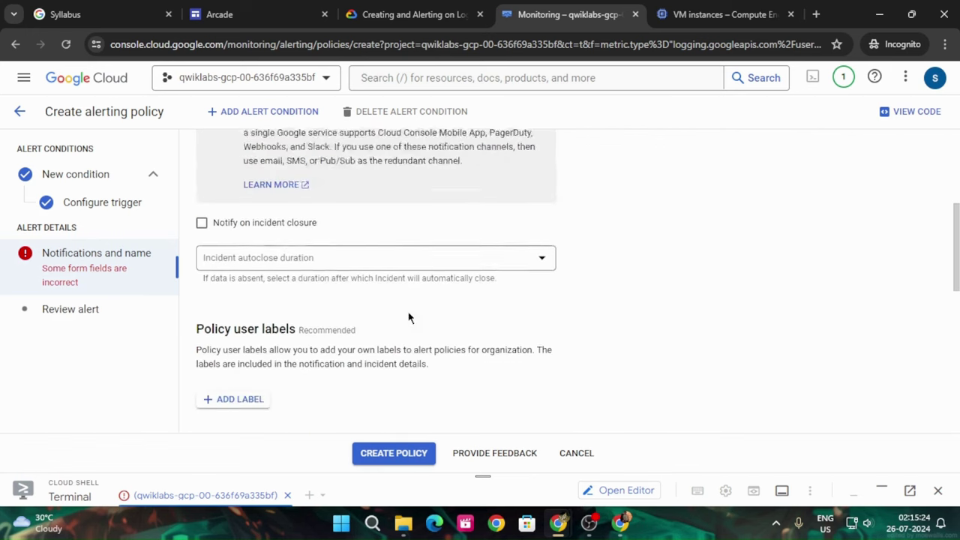
# Select the alert email notification channel, review the alert, and create the policy
pyautogui.click(393, 234)
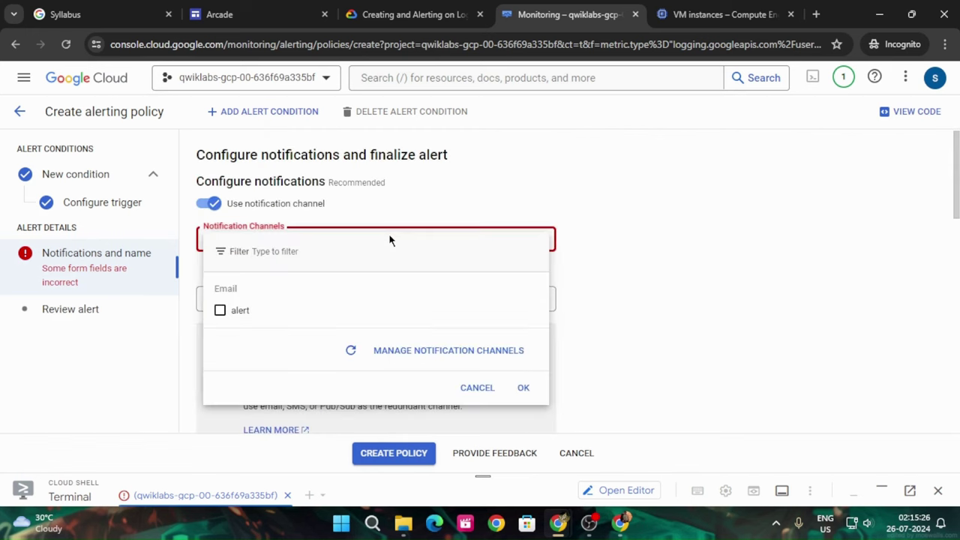
pyautogui.click(406, 9)
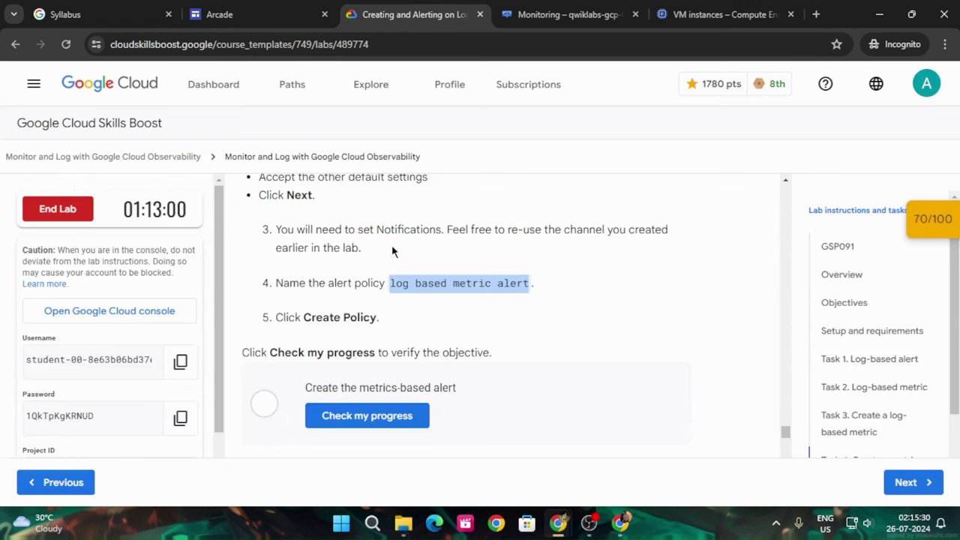
pyautogui.click(559, 14)
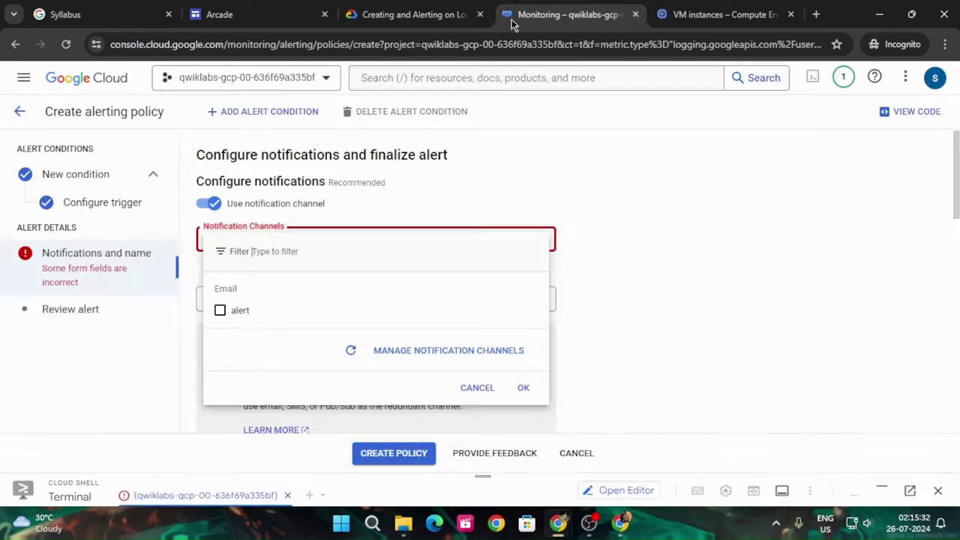
pyautogui.click(220, 310)
pyautogui.click(523, 387)
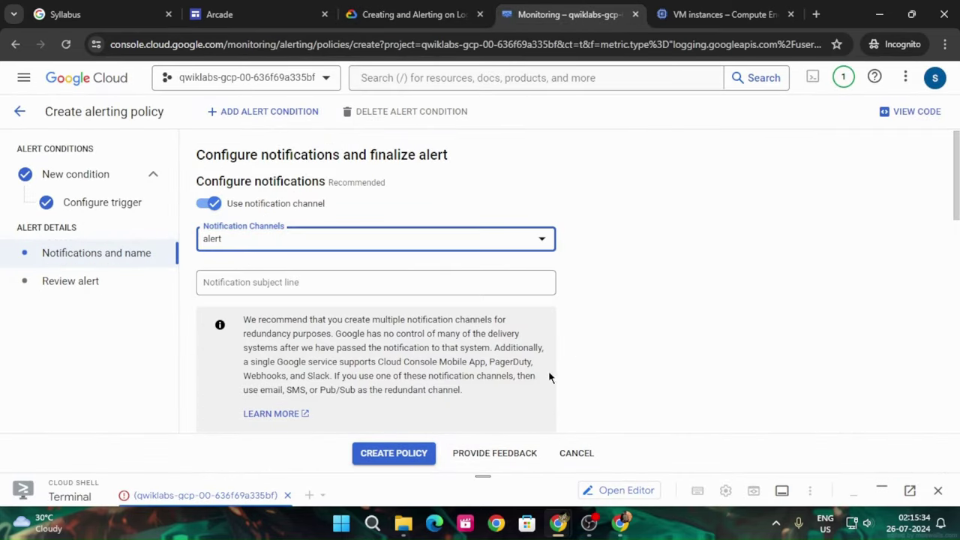
pyautogui.scroll(-10, 576, 350)
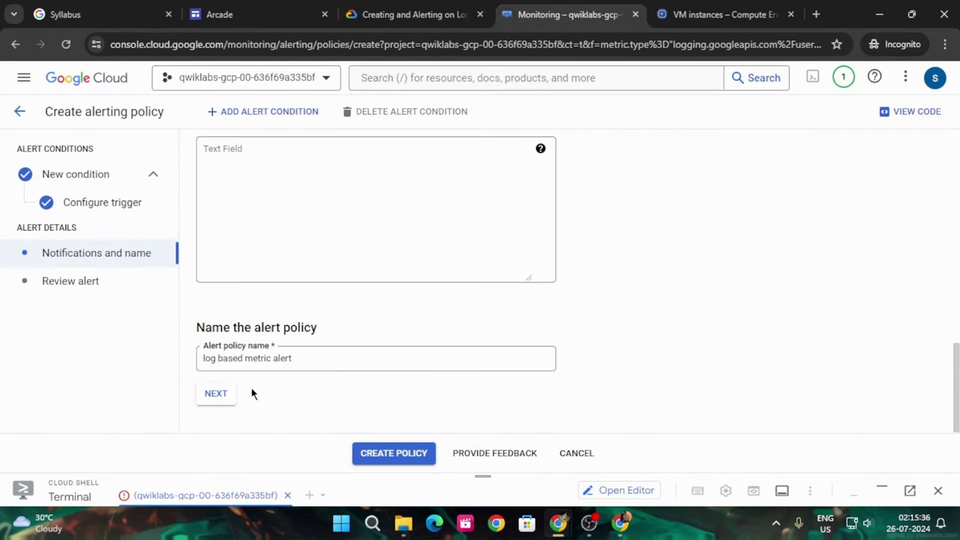
pyautogui.click(216, 393)
pyautogui.scroll(-3, 421, 317)
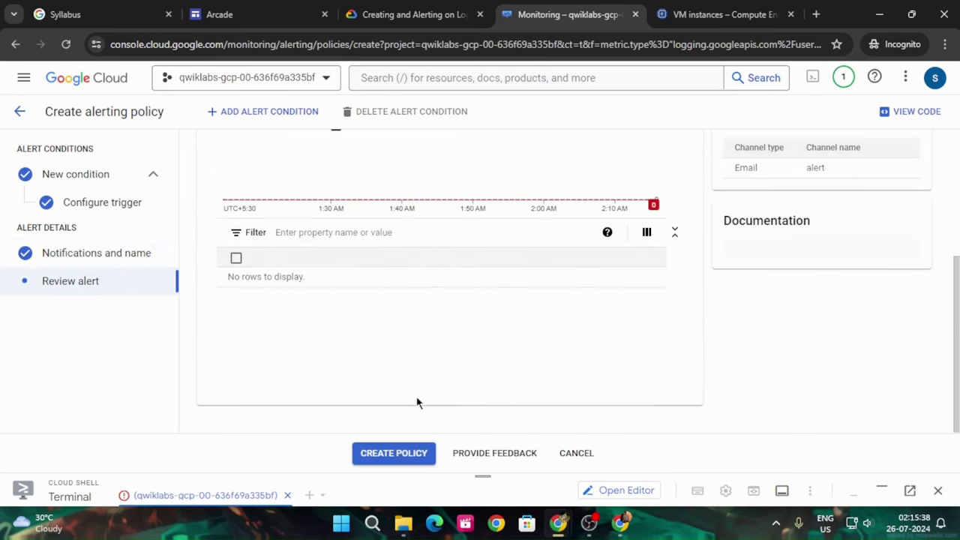
pyautogui.click(393, 453)
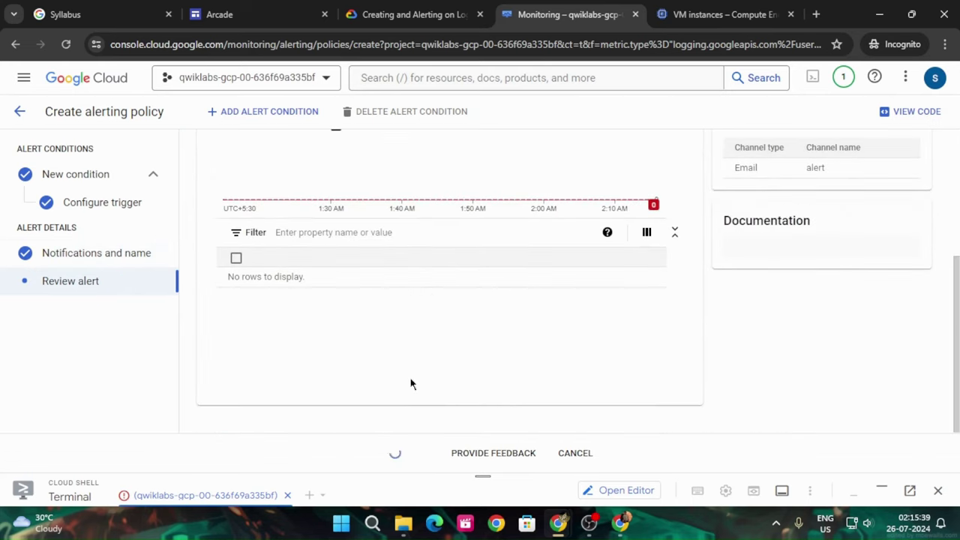
# Run Check my progress on the metrics-based alert task several times
pyautogui.click(429, 6)
pyautogui.scroll(-3, 476, 245)
pyautogui.click(400, 206)
pyautogui.scroll(1, 581, 228)
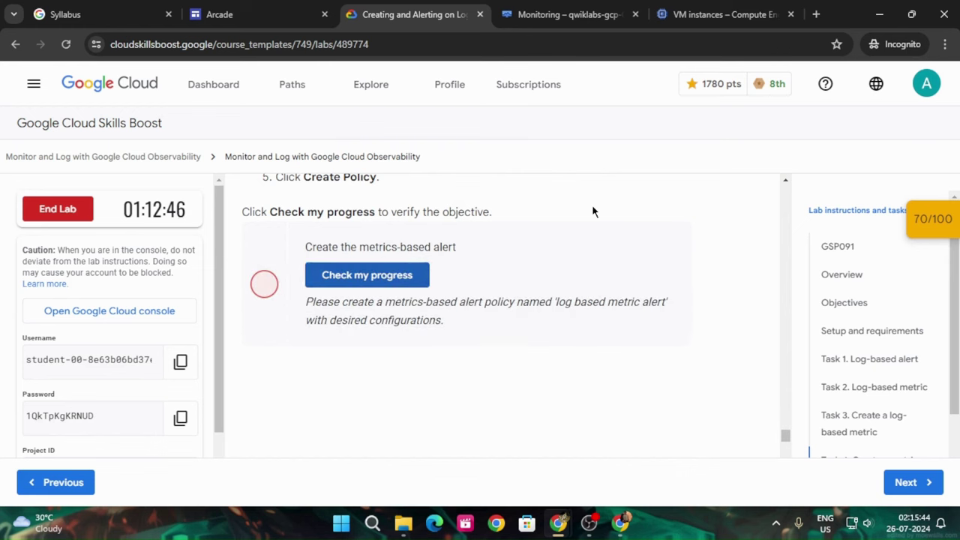
pyautogui.click(395, 270)
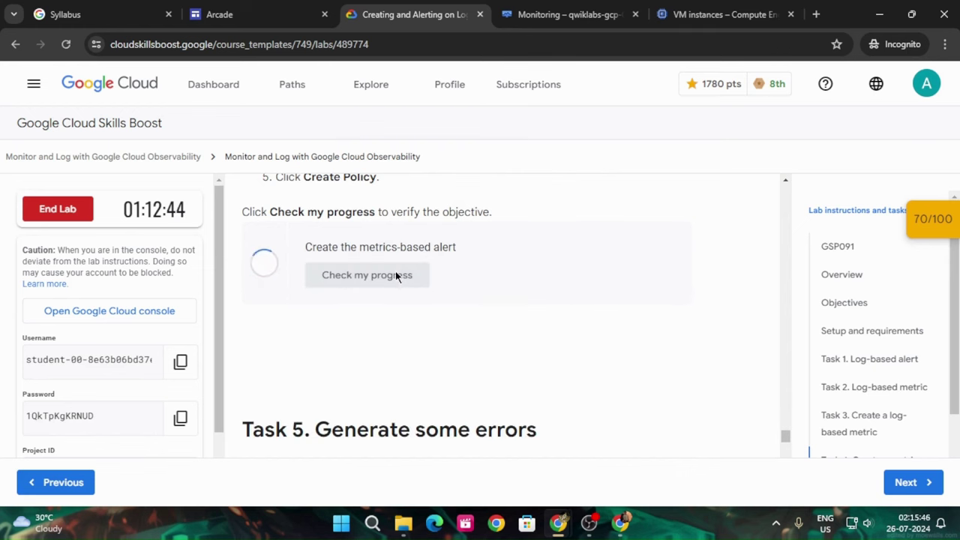
pyautogui.click(400, 271)
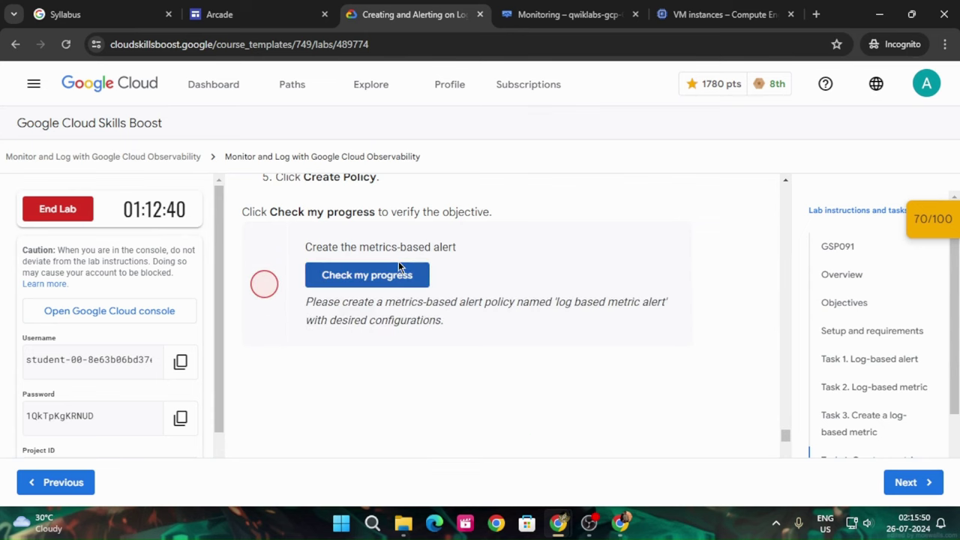
pyautogui.click(407, 270)
# Recheck the metrics-based alert checkpoint from the score panel and confirm the saved policy in Monitoring
pyautogui.click(544, 9)
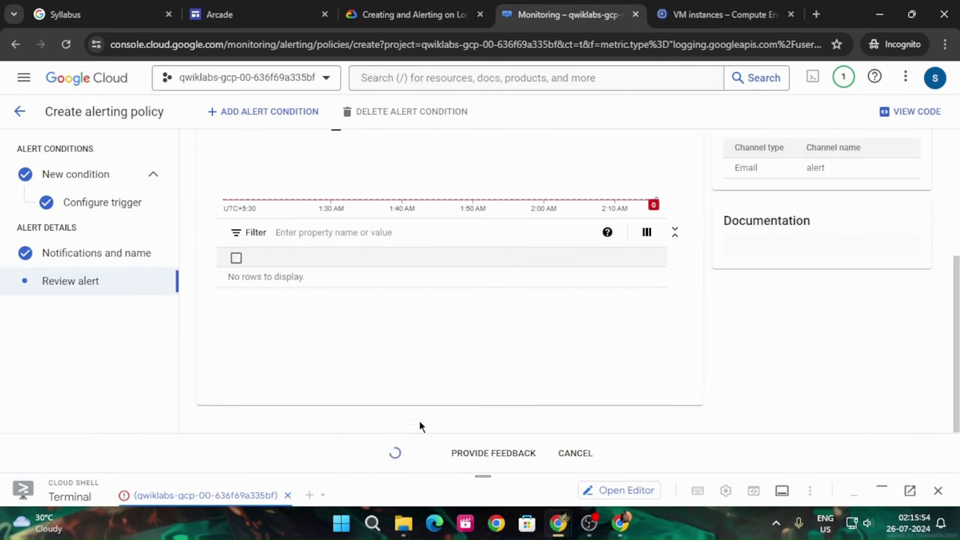
pyautogui.click(388, 13)
pyautogui.click(919, 229)
pyautogui.scroll(-3, 838, 281)
pyautogui.click(838, 284)
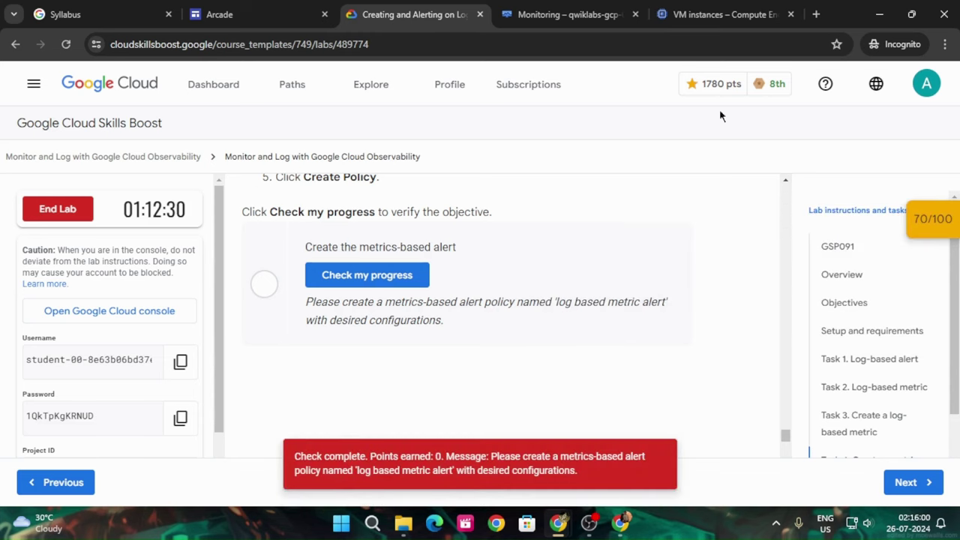
pyautogui.click(592, 7)
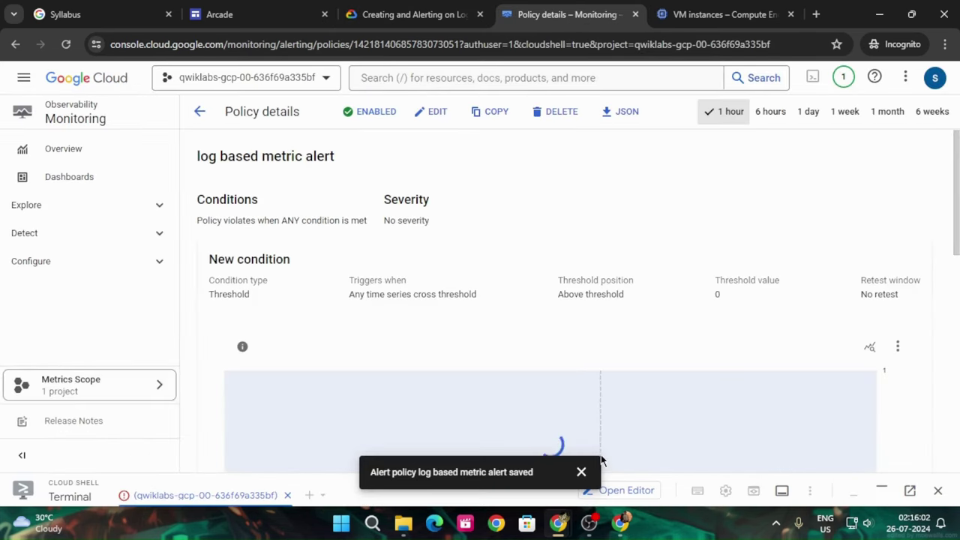
# Verify the metrics-based alert checkpoint for 20 points, reaching 90/100
pyautogui.click(581, 471)
pyautogui.click(420, 14)
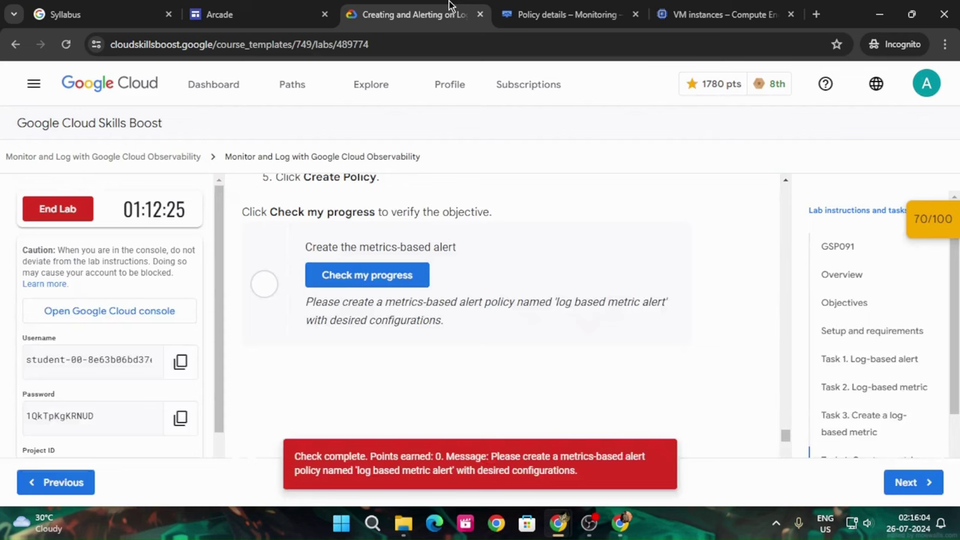
pyautogui.click(944, 220)
pyautogui.scroll(-3, 870, 307)
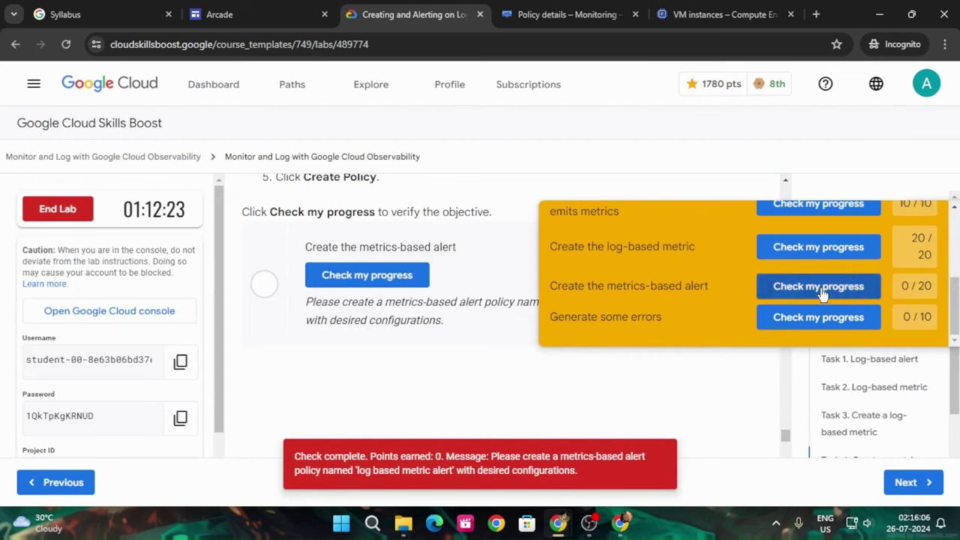
pyautogui.click(841, 293)
pyautogui.scroll(3, 854, 270)
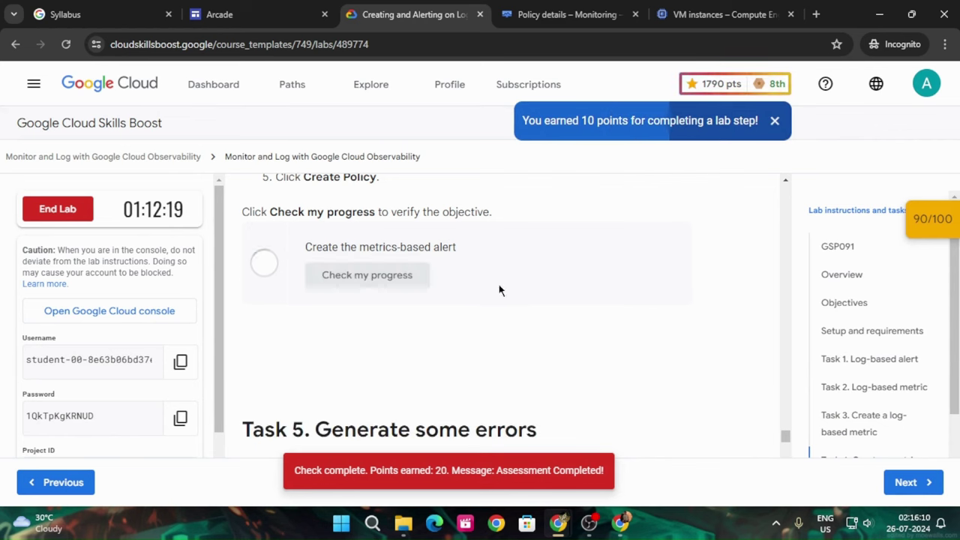
# Copy Task 5's error-generating command and enlarge the Cloud Shell terminal
pyautogui.scroll(-8, 506, 289)
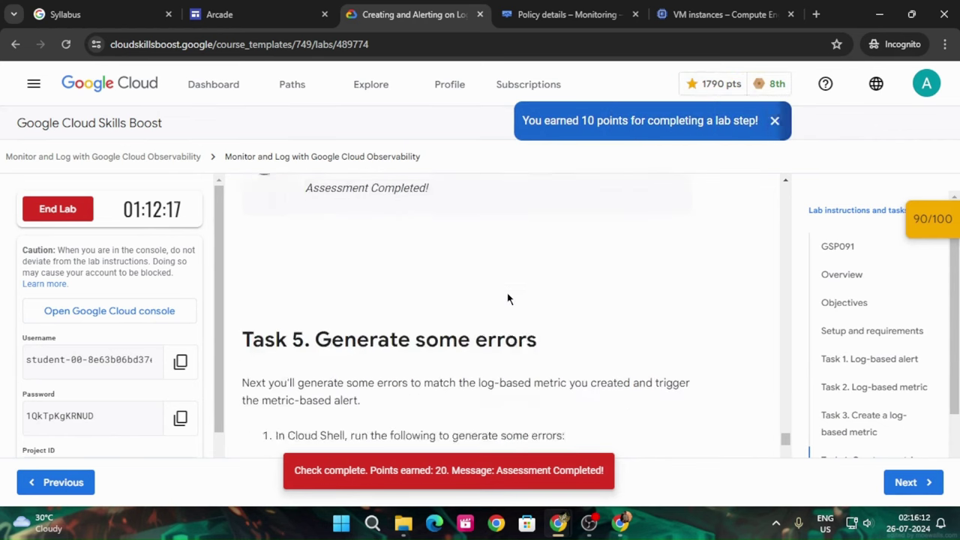
pyautogui.click(678, 240)
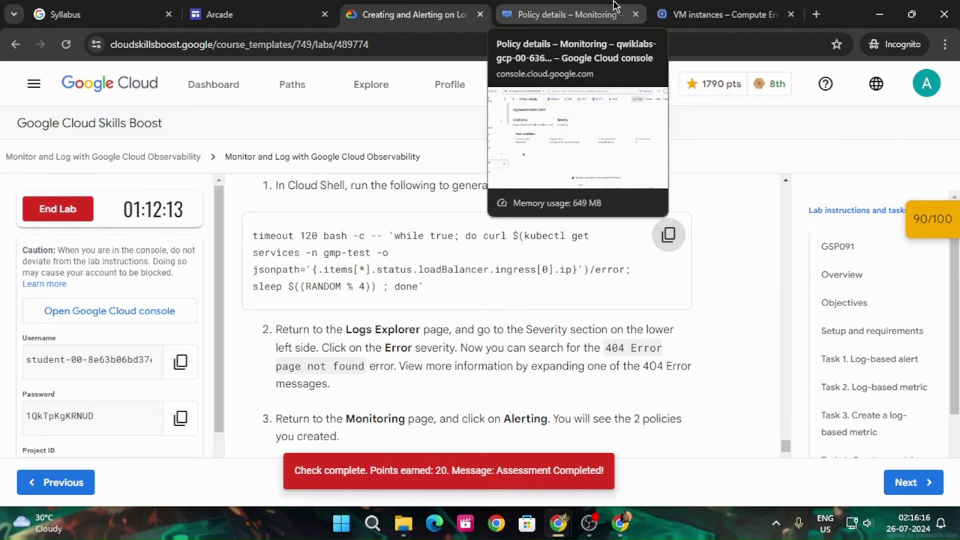
pyautogui.click(567, 14)
pyautogui.moveTo(475, 484); pyautogui.dragTo(484, 401)
# Run the timeout 120 error-generating loop in Cloud Shell
pyautogui.click(683, 15)
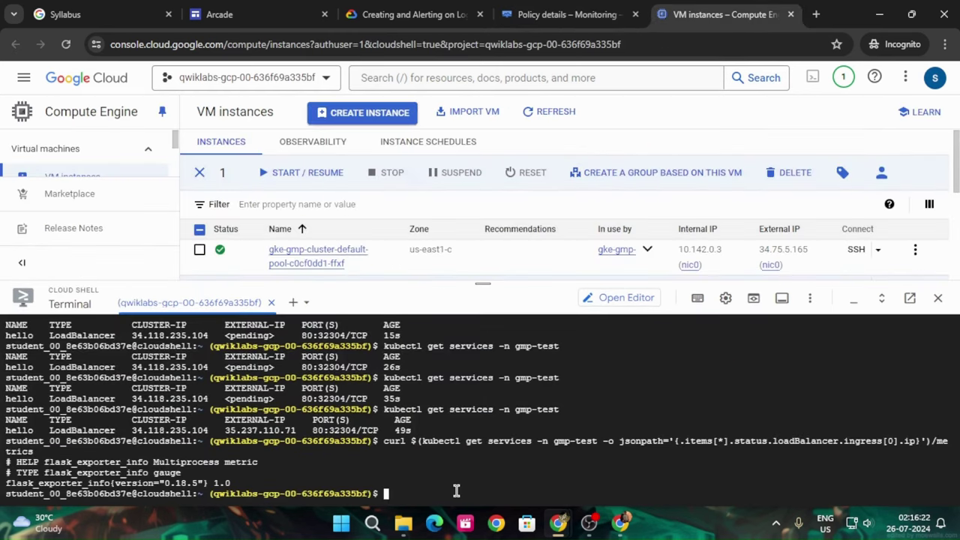
pyautogui.hotkey('ctrl', 'v')
pyautogui.press('Return')
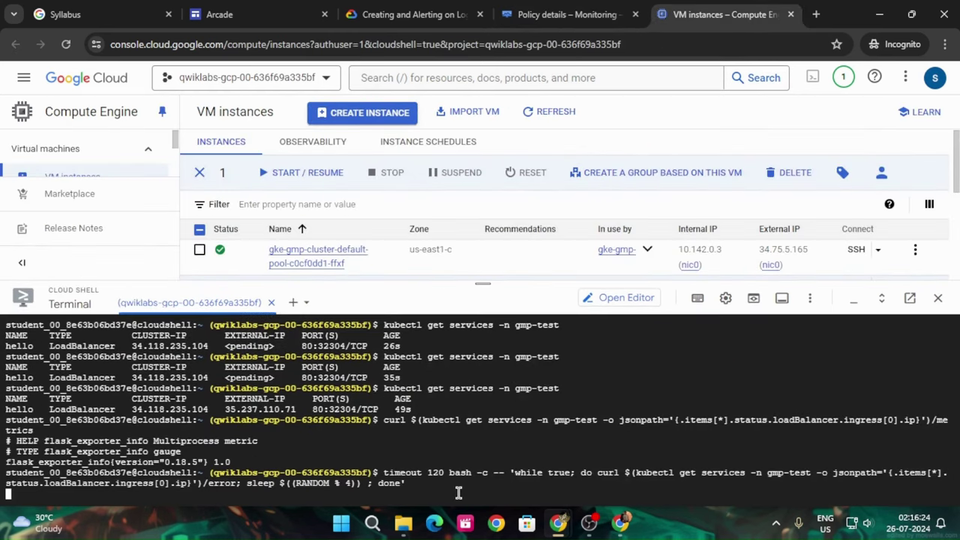
# Confirm the terminal shows 404 Error page not found responses and review Task 5
pyautogui.click(405, 14)
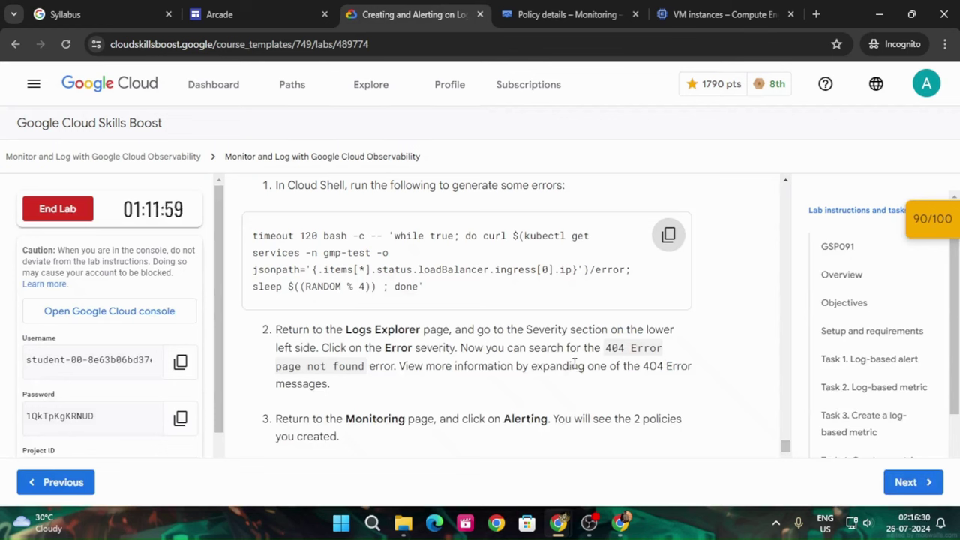
pyautogui.click(754, 12)
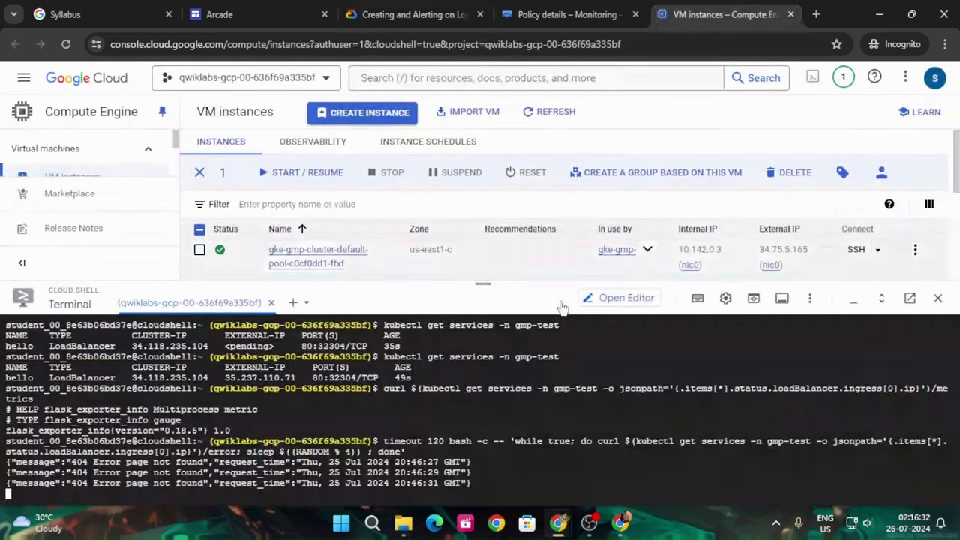
pyautogui.click(437, 14)
pyautogui.scroll(-1, 497, 366)
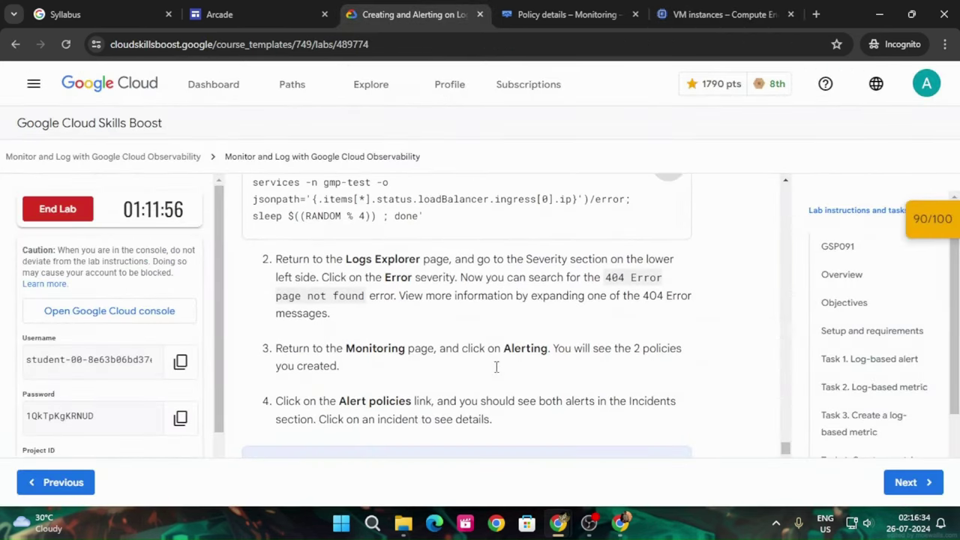
pyautogui.scroll(2, 497, 373)
pyautogui.scroll(-3, 497, 373)
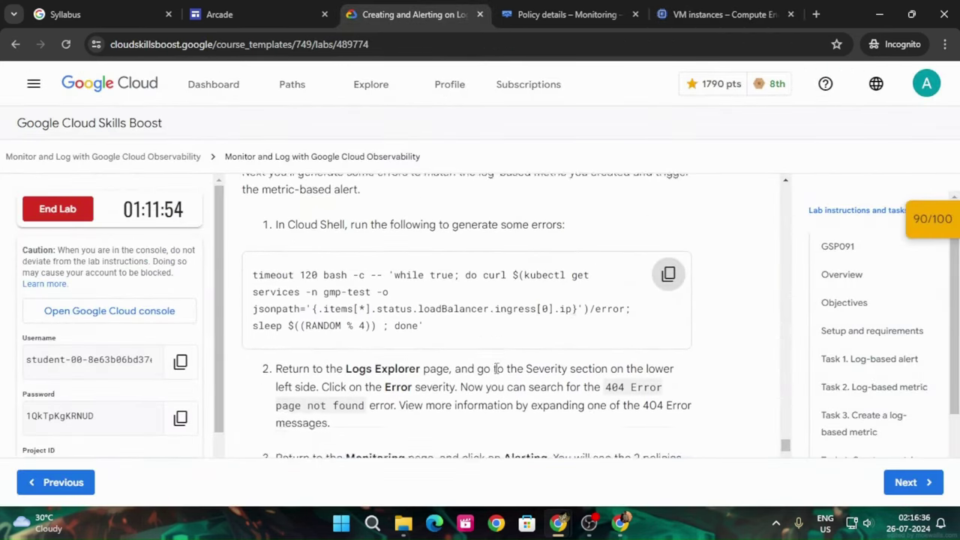
pyautogui.scroll(2, 497, 375)
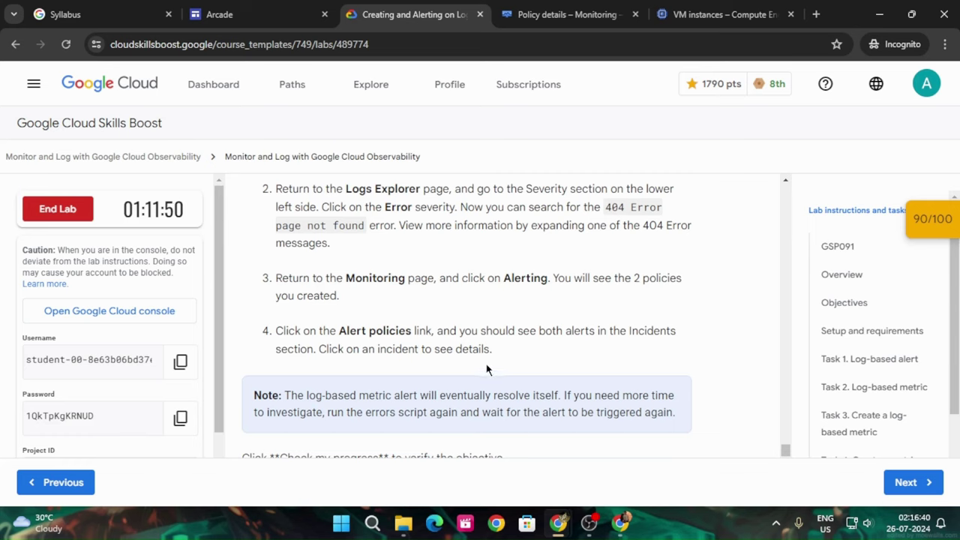
pyautogui.scroll(-3, 486, 369)
# Verify the 'Generate some errors' checkpoint and confirm the score panel shows 100/100
pyautogui.click(405, 309)
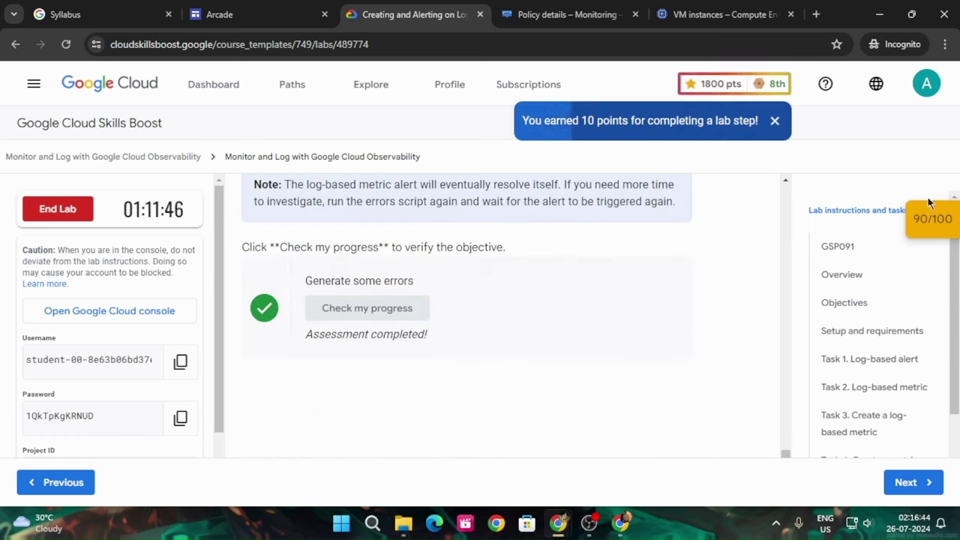
pyautogui.click(947, 219)
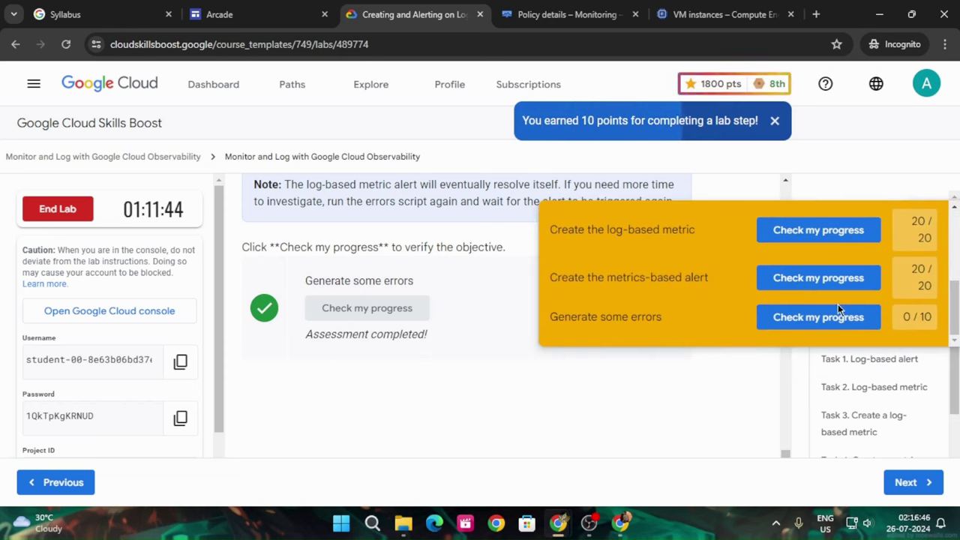
pyautogui.click(816, 319)
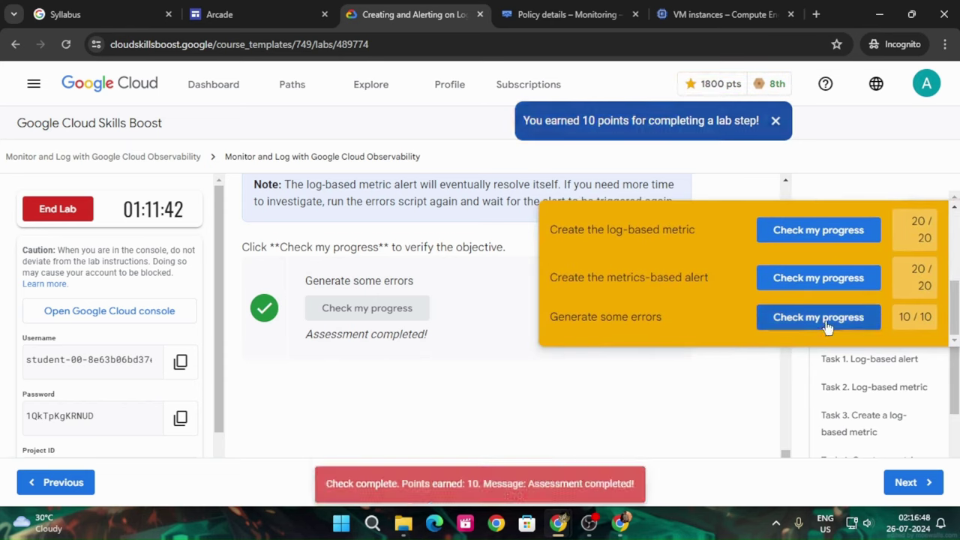
pyautogui.click(921, 228)
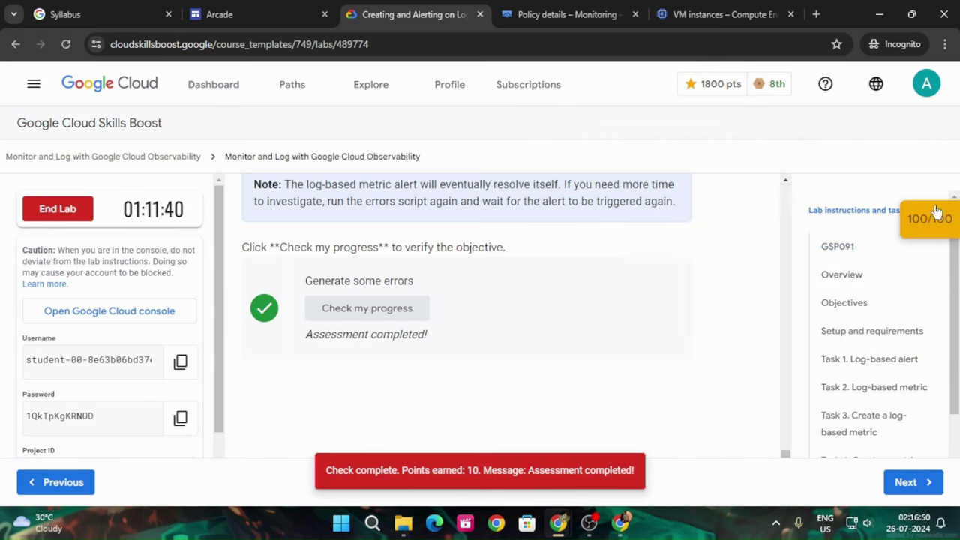
pyautogui.scroll(2, 360, 305)
pyautogui.scroll(-3, 360, 305)
# Glance over the Monitoring policy and VM instances pages, then end the lab and confirm
pyautogui.click(543, 9)
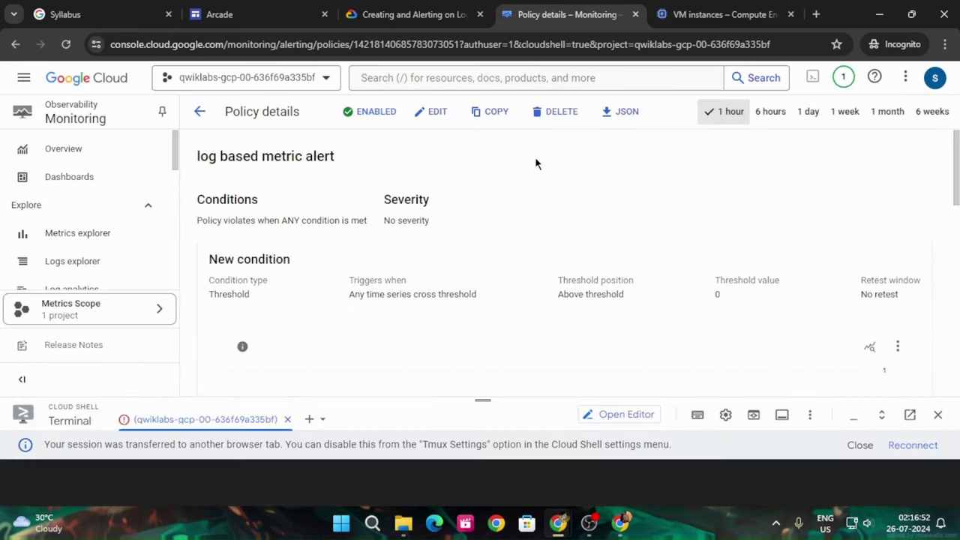
pyautogui.click(675, 9)
pyautogui.click(371, 14)
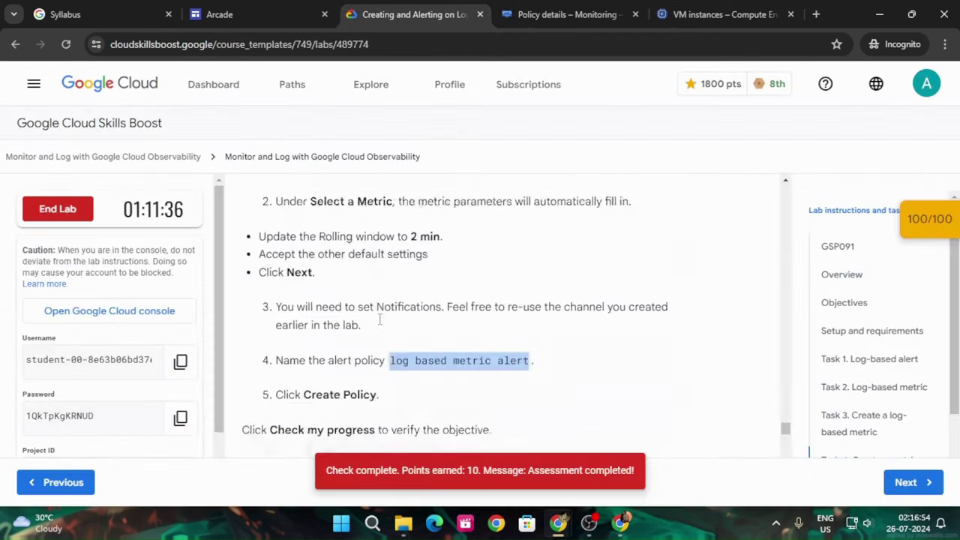
pyautogui.scroll(3, 402, 303)
pyautogui.scroll(3, 401, 298)
pyautogui.click(58, 208)
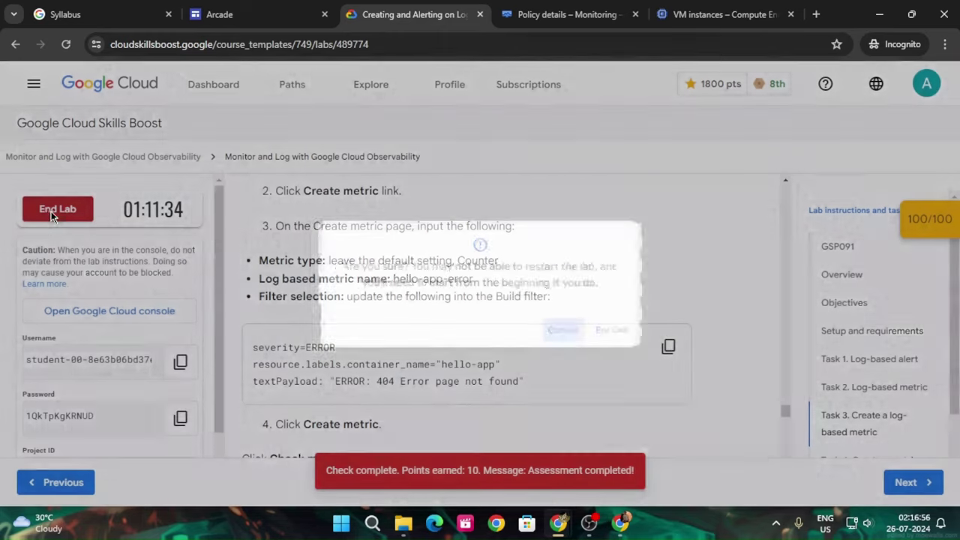
pyautogui.click(630, 340)
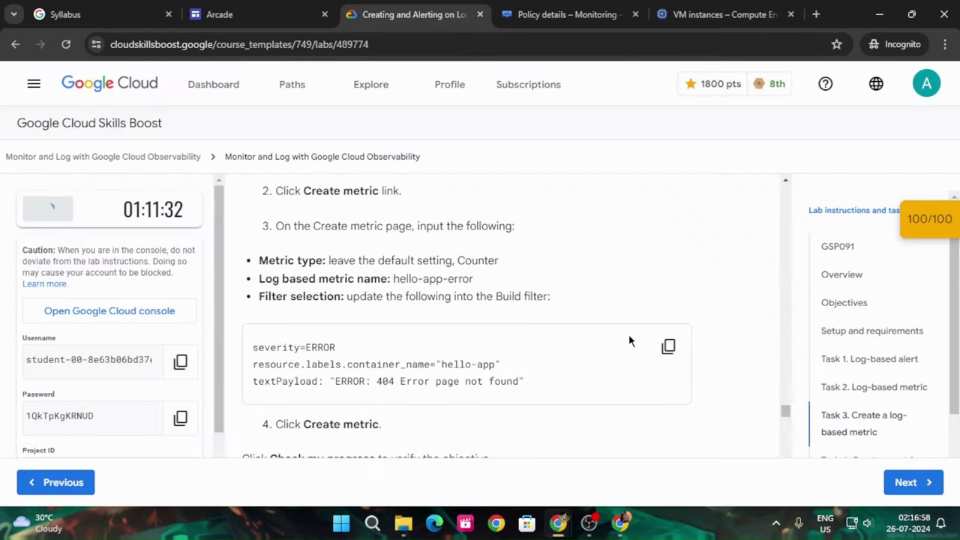